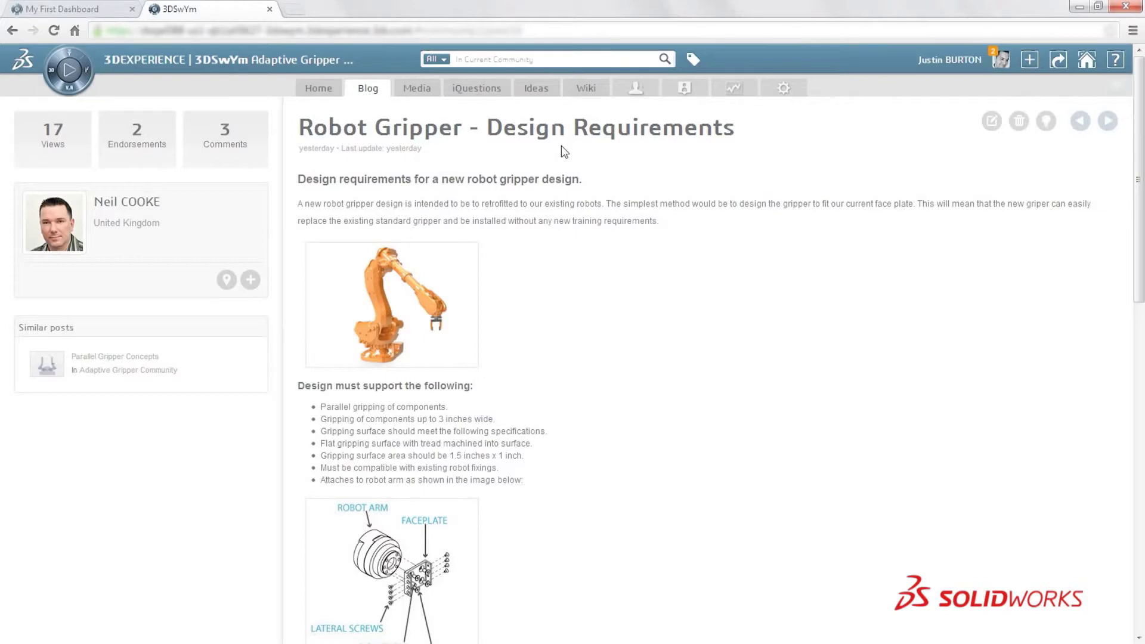
# Read the Robot Gripper design requirements and the linked Parallel Gripper Concepts post, including the comments.
pyautogui.scroll(-9, 561, 146)
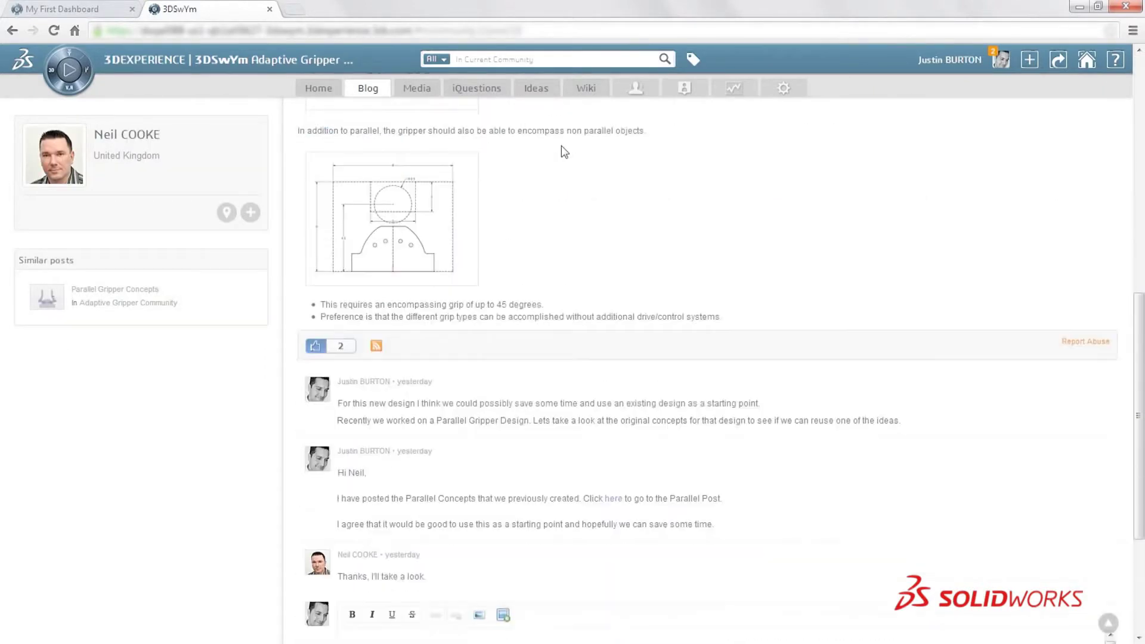
pyautogui.scroll(-3, 561, 146)
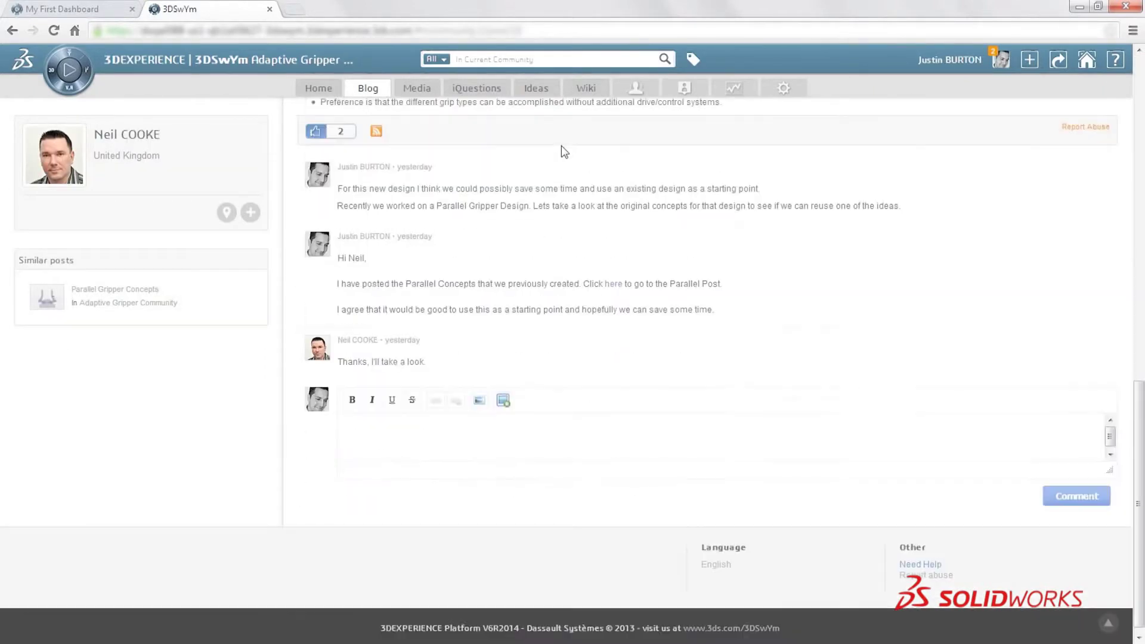
pyautogui.click(614, 284)
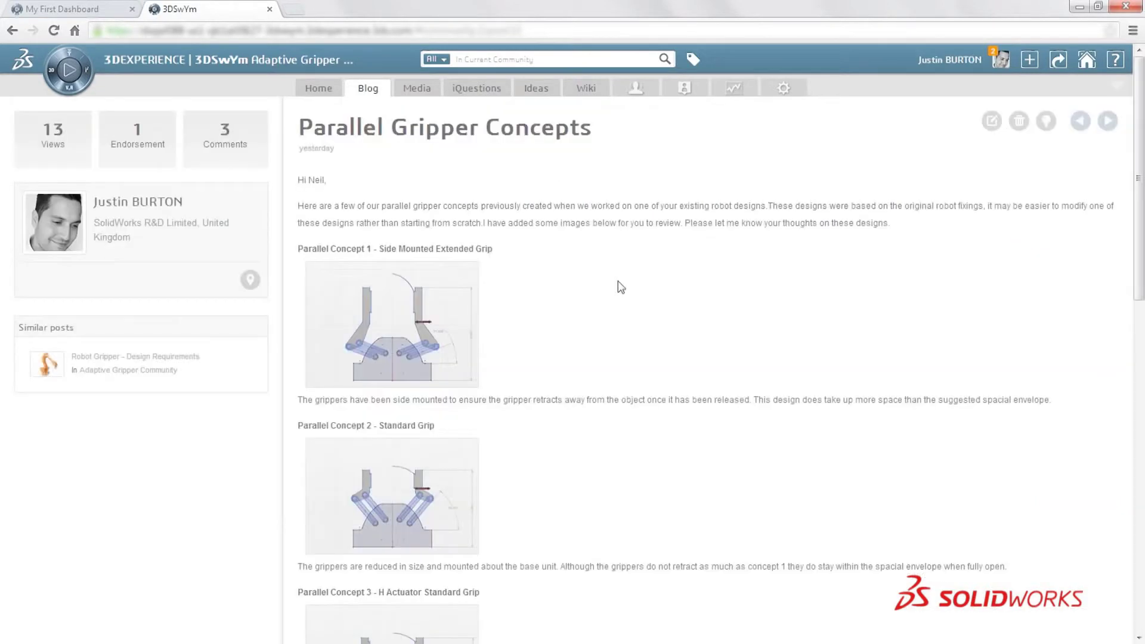
pyautogui.scroll(-4, 618, 281)
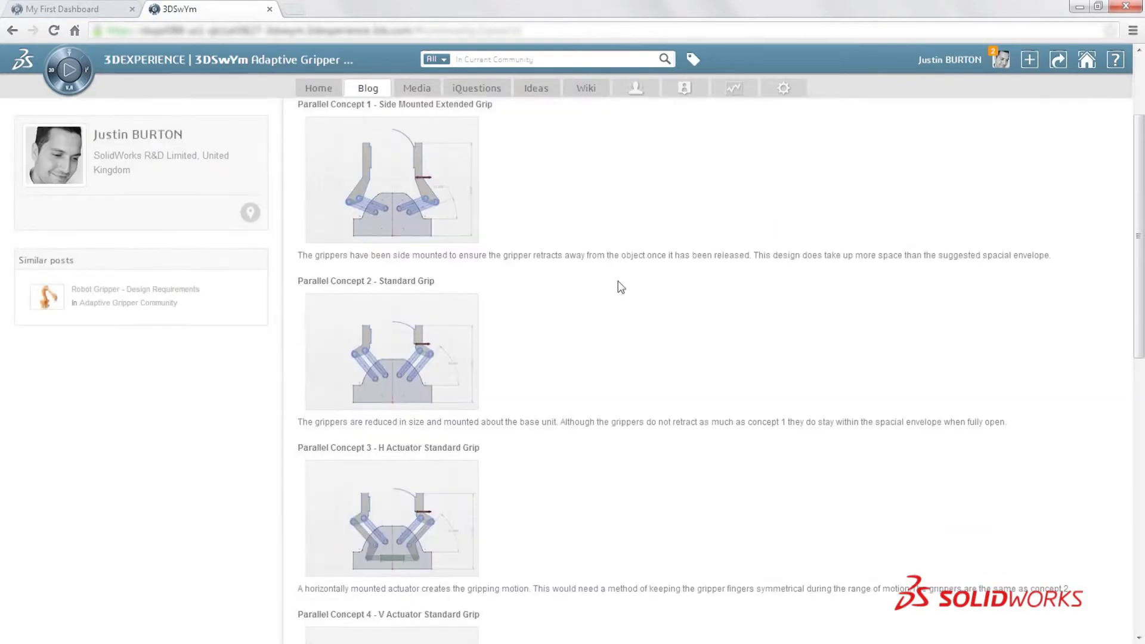
pyautogui.scroll(-2, 619, 280)
pyautogui.scroll(-5, 620, 287)
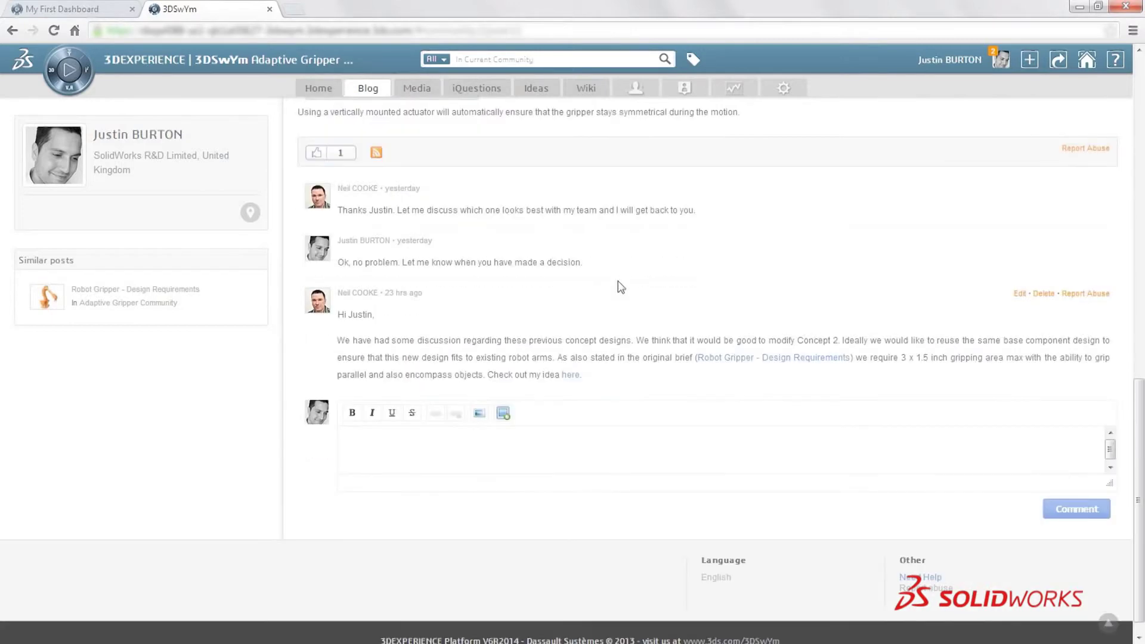
# Open the extra-link idea linked in the last comment and view its hand-drawn sketch enlarged.
pyautogui.click(570, 375)
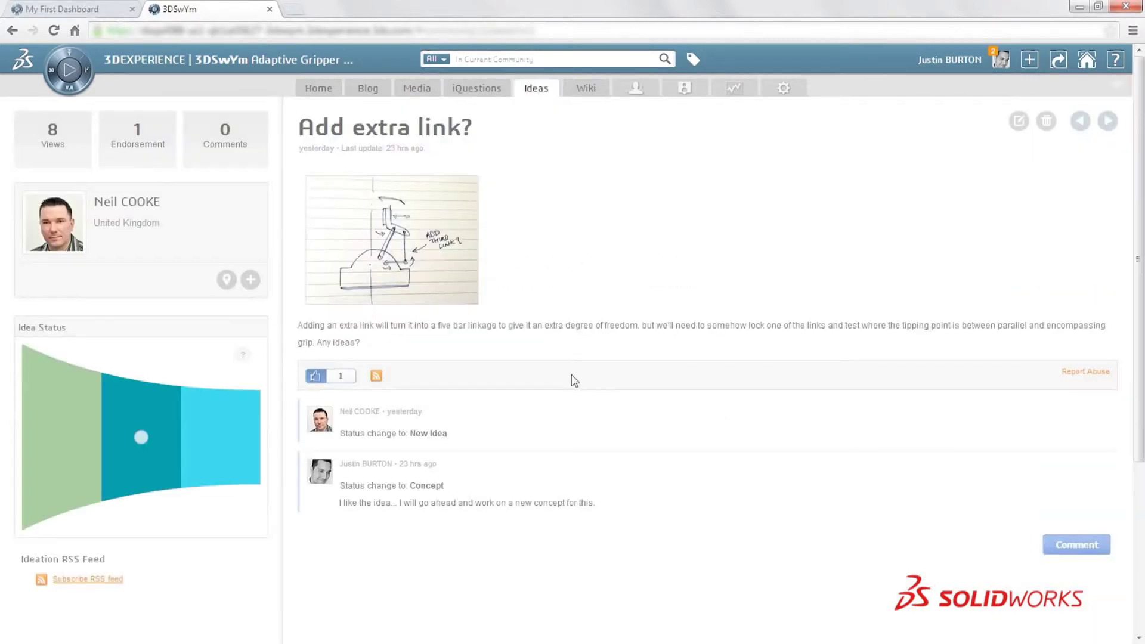
pyautogui.click(464, 269)
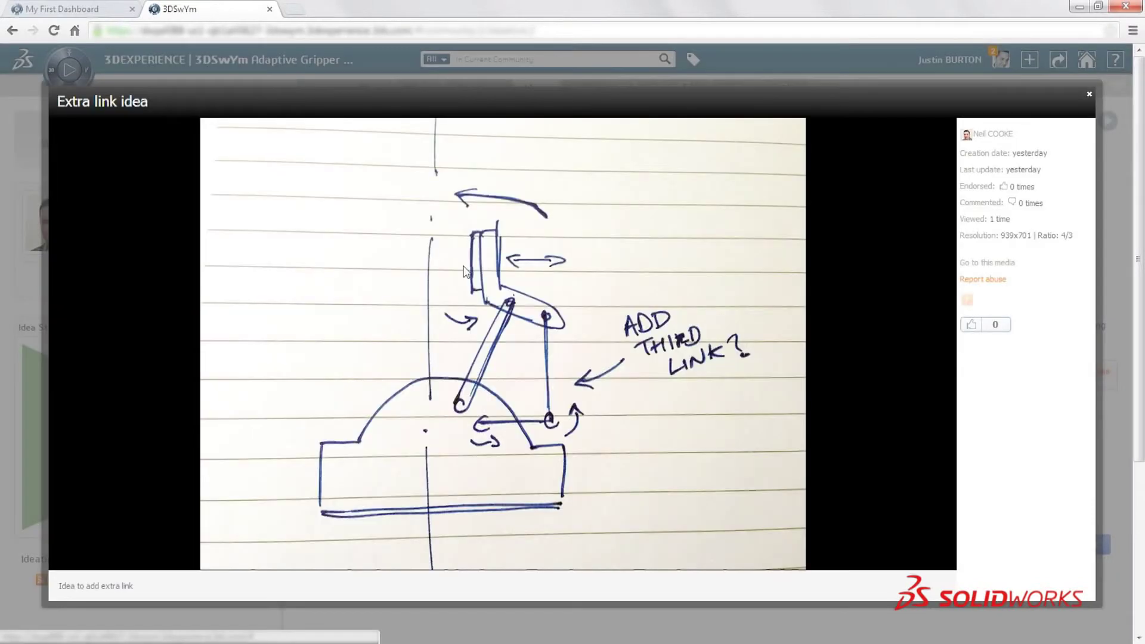
pyautogui.press('Escape')
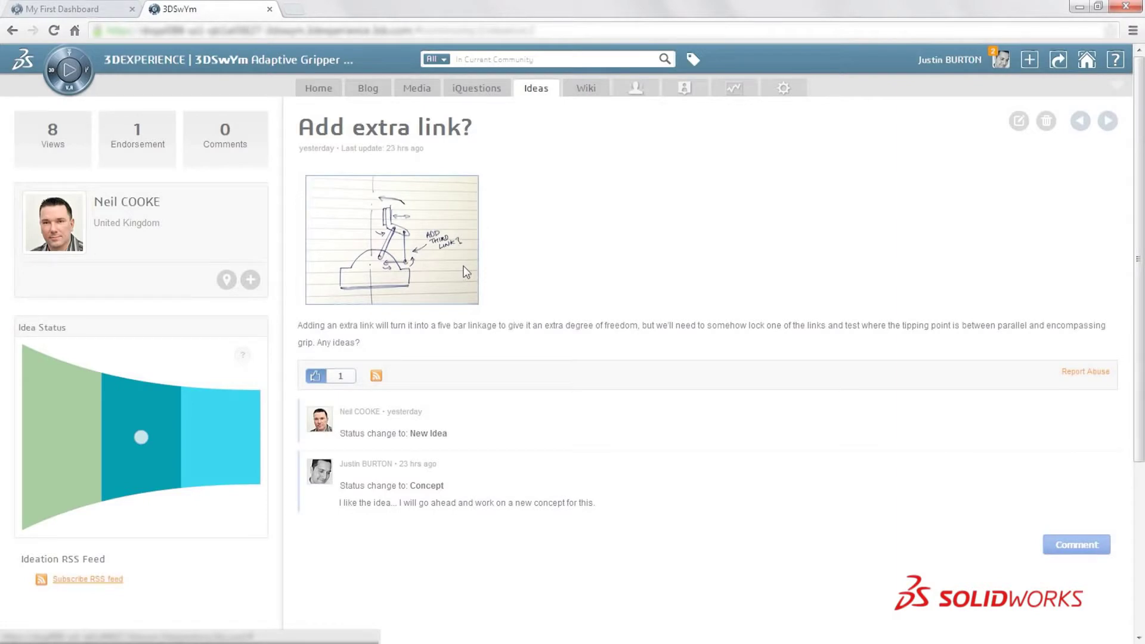
# Go back to My First Dashboard and launch the Mechanical Conceptual app from the 3D modeling apps.
pyautogui.click(99, 13)
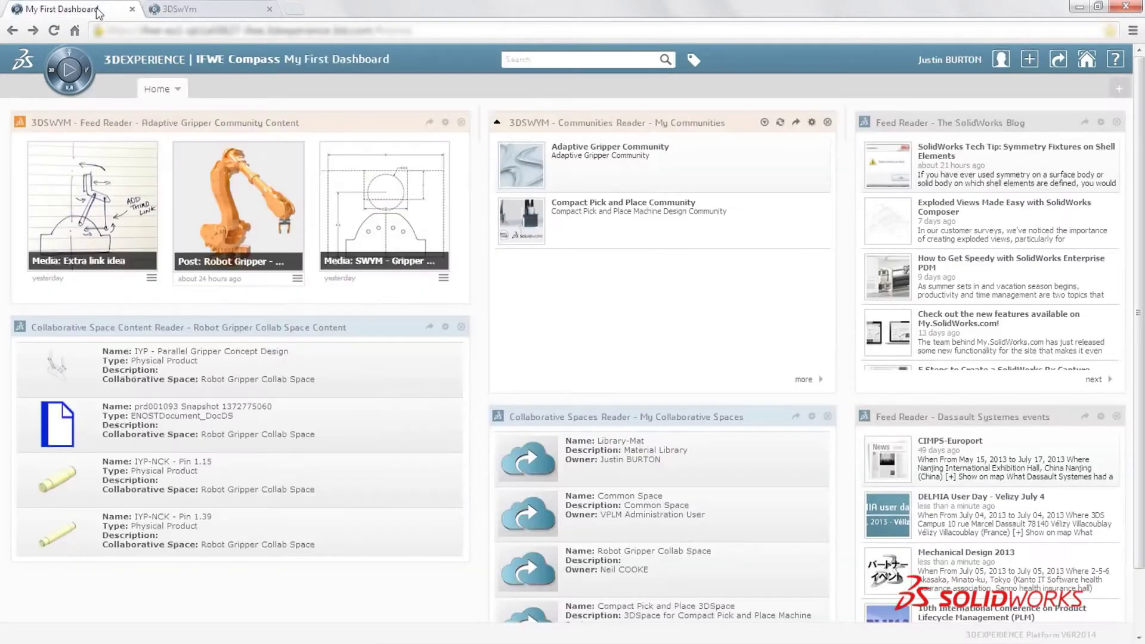
pyautogui.click(54, 74)
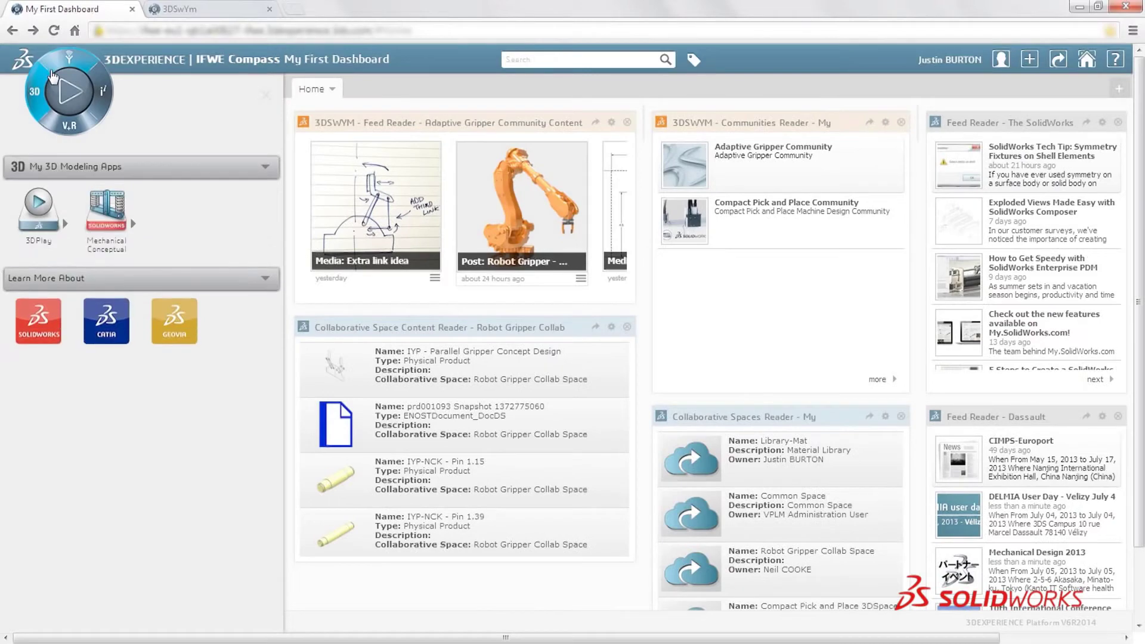
pyautogui.click(113, 214)
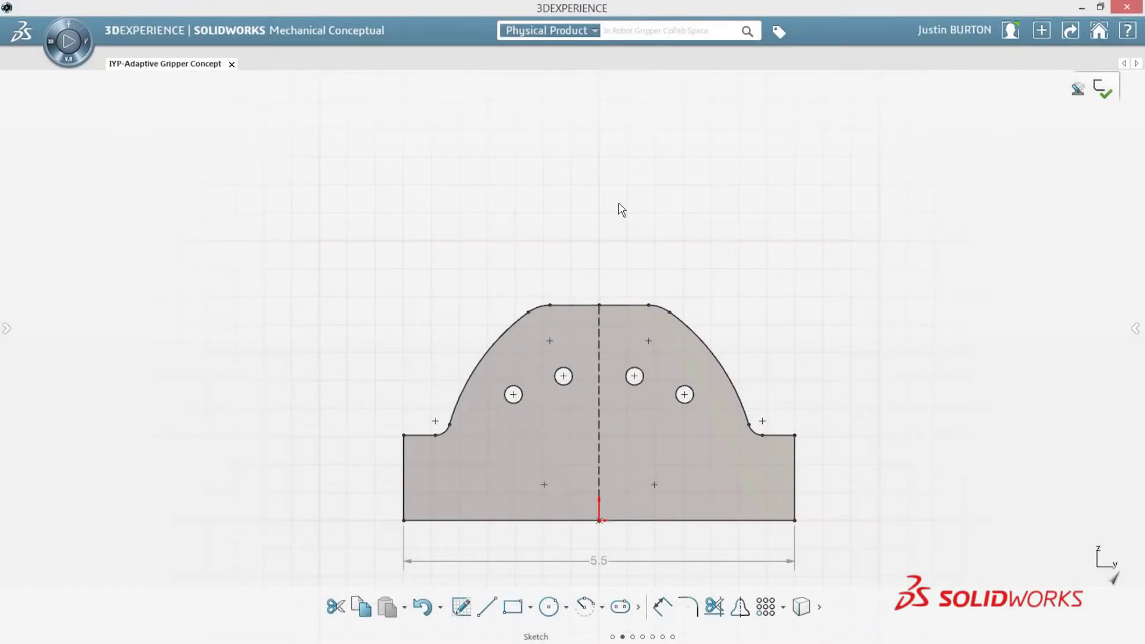
# Sketch a narrow upright rectangle above the gripper base, beginning on the base's vertical centerline.
pyautogui.keyDown('ctrl'); pyautogui.moveTo(618, 203); pyautogui.dragTo(622, 303, button='middle'); pyautogui.keyUp('ctrl')
pyautogui.scroll(-3, 622, 307)
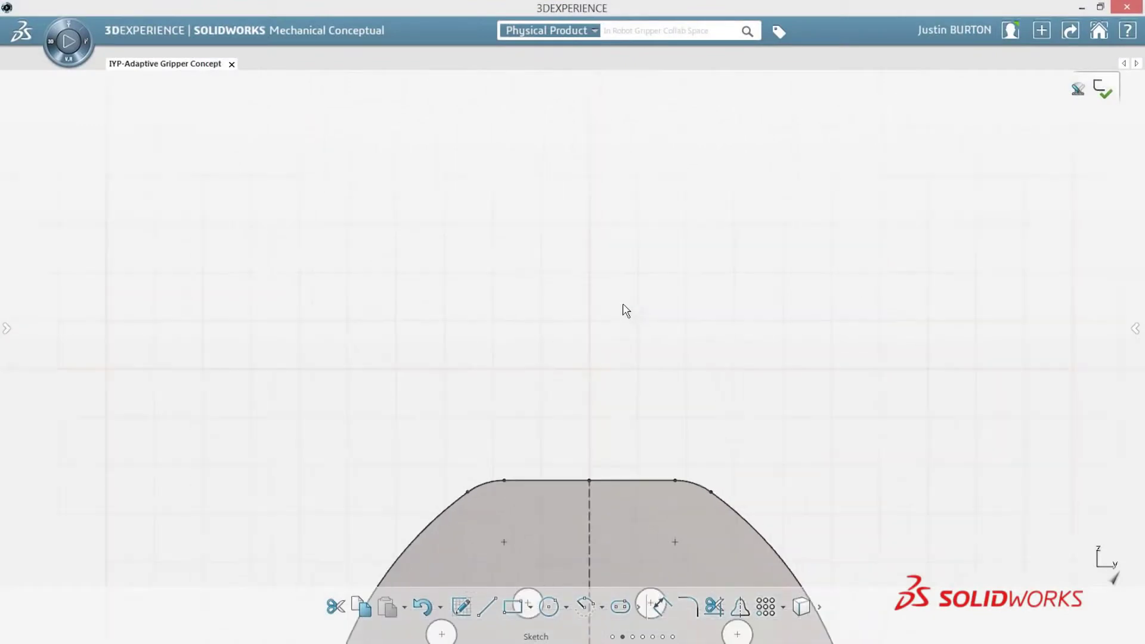
pyautogui.moveTo(629, 307); pyautogui.dragTo(627, 376, button='right')
pyautogui.moveTo(590, 194); pyautogui.dragTo(637, 316)
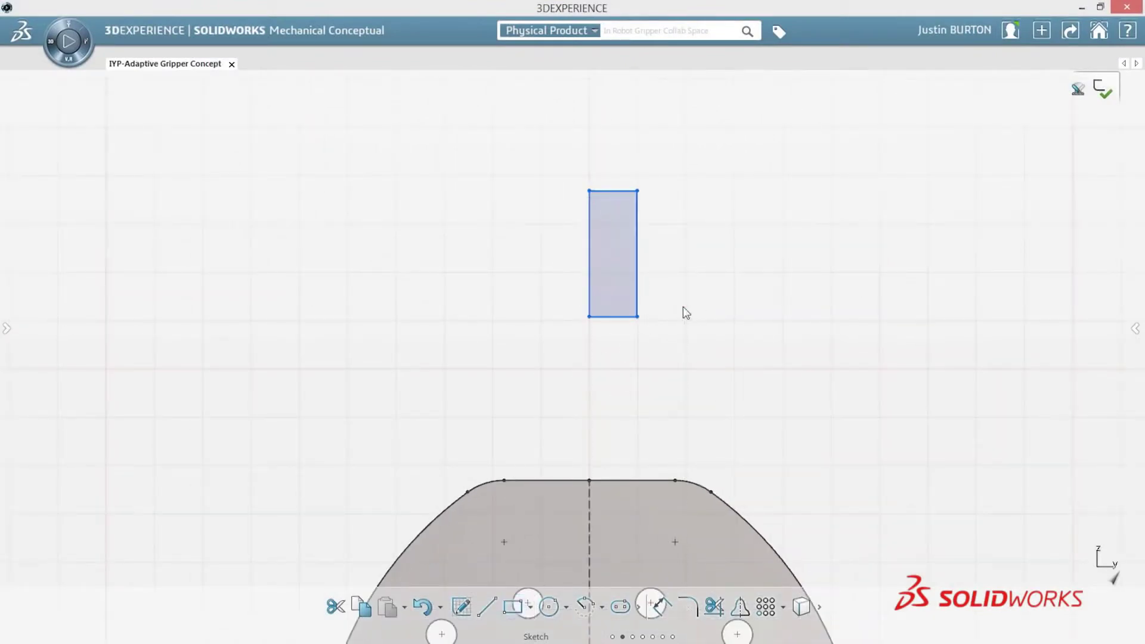
# Sketch a straight slot starting at the midpoint of the rectangle's bottom edge and sloping down and outward.
pyautogui.moveTo(683, 307); pyautogui.dragTo(635, 365, button='right')
pyautogui.click(611, 317)
pyautogui.click(675, 367)
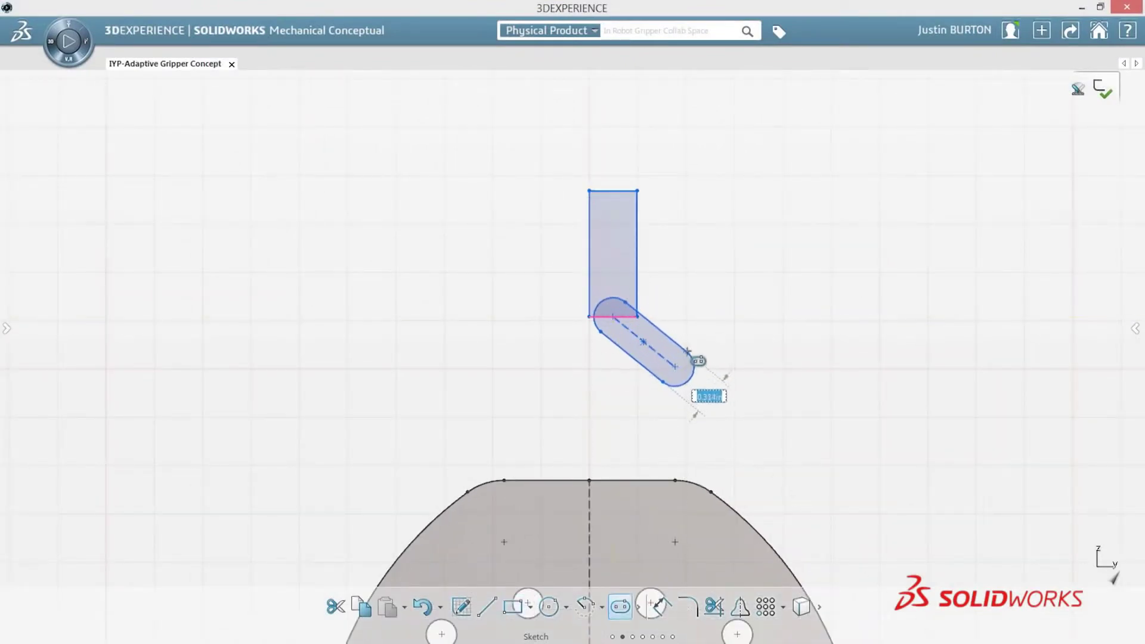
pyautogui.click(694, 359)
# Make the slot's upper end arc tangent to the rectangle's left edge.
pyautogui.click(602, 304)
pyautogui.keyDown('ctrl'); pyautogui.click(589, 277); pyautogui.keyUp('ctrl')
pyautogui.click(646, 250)
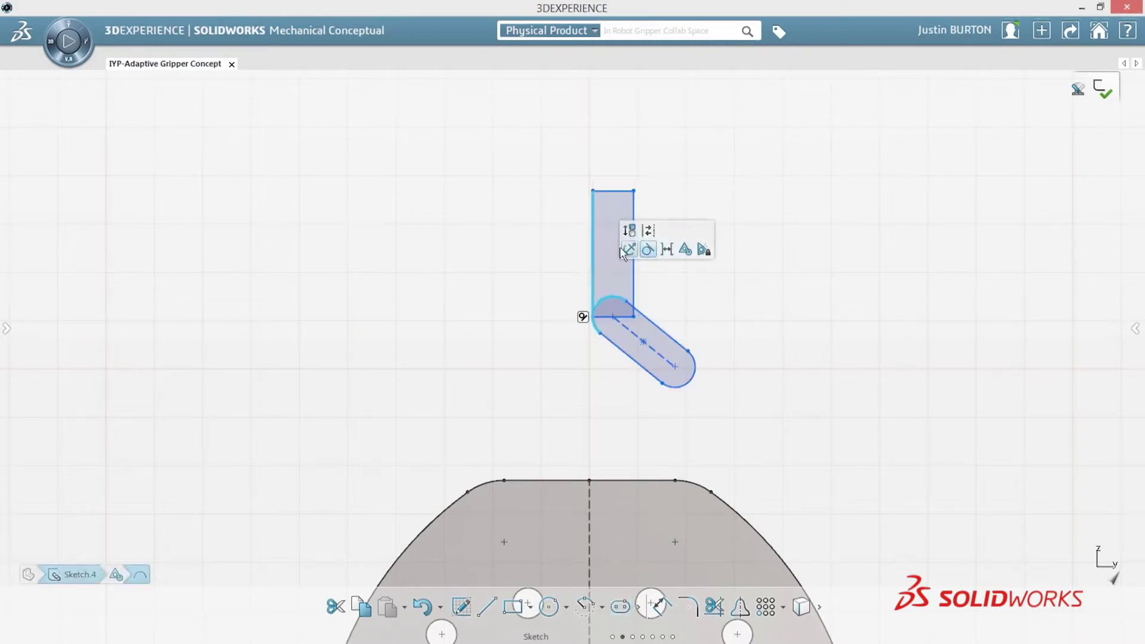
# Dimension the rectangle's left edge at 1.5 in and the slot's straight side at 0.75 in.
pyautogui.click(594, 245)
pyautogui.click(548, 253)
pyautogui.write('1.5')
pyautogui.press('Return')
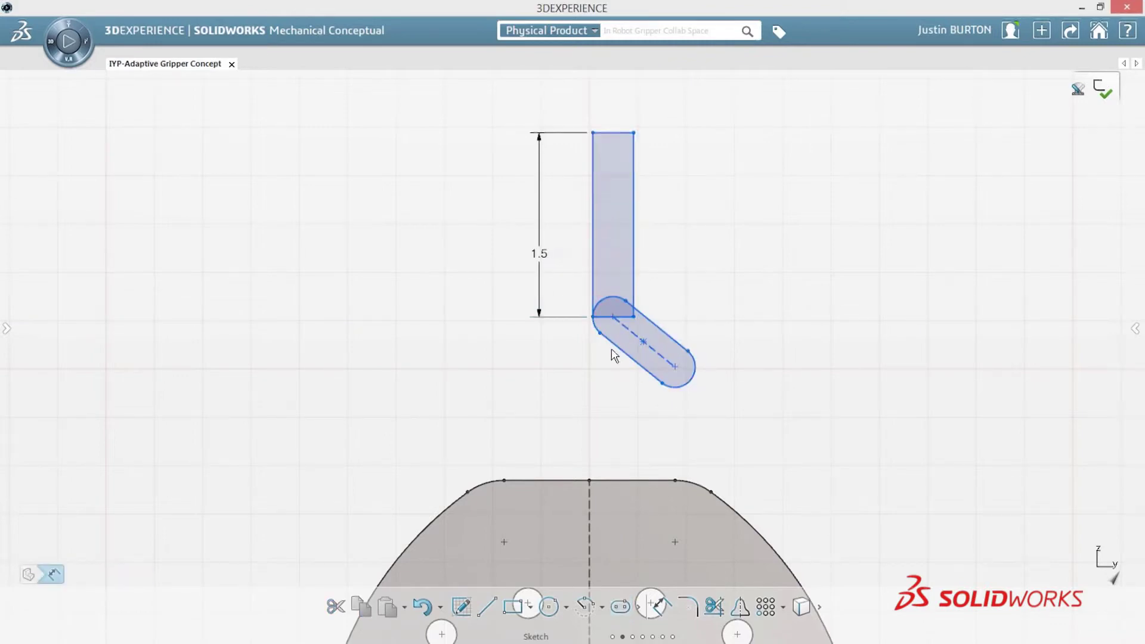
pyautogui.click(613, 353)
pyautogui.click(593, 396)
pyautogui.write('0.75')
pyautogui.press('Return')
# Dimension the slot's outer end arc with a radius of 0.25 in.
pyautogui.click(702, 373)
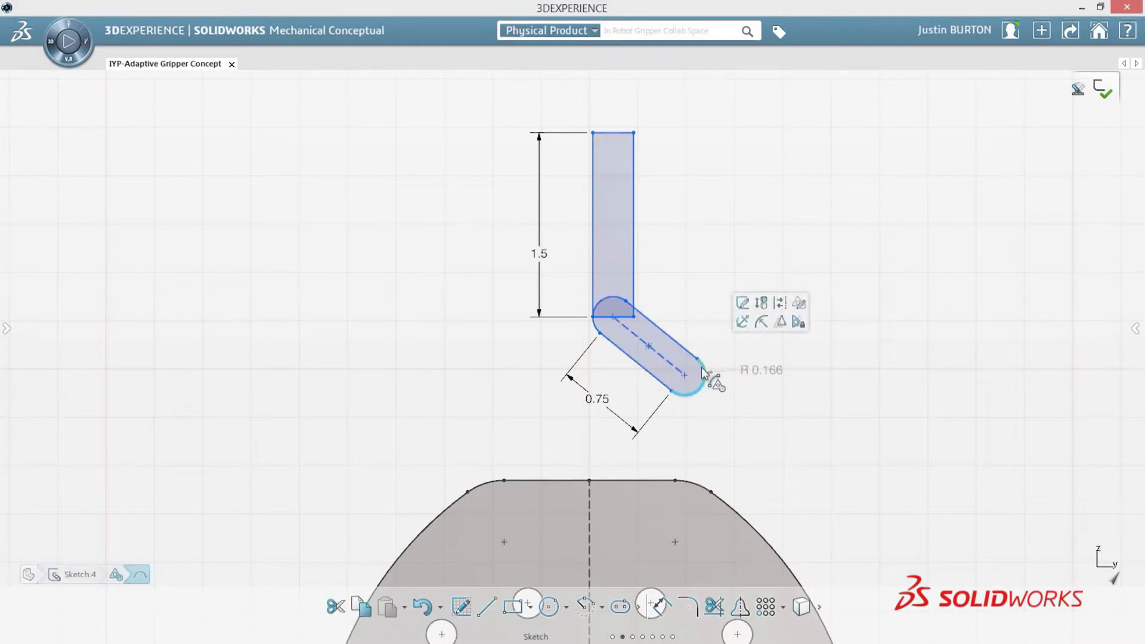
pyautogui.press('d')
pyautogui.click(739, 370)
pyautogui.write('0.25')
pyautogui.press('Return')
# Set the angle between the rectangle's right edge and the slot's upper side to 110°.
pyautogui.click(644, 279)
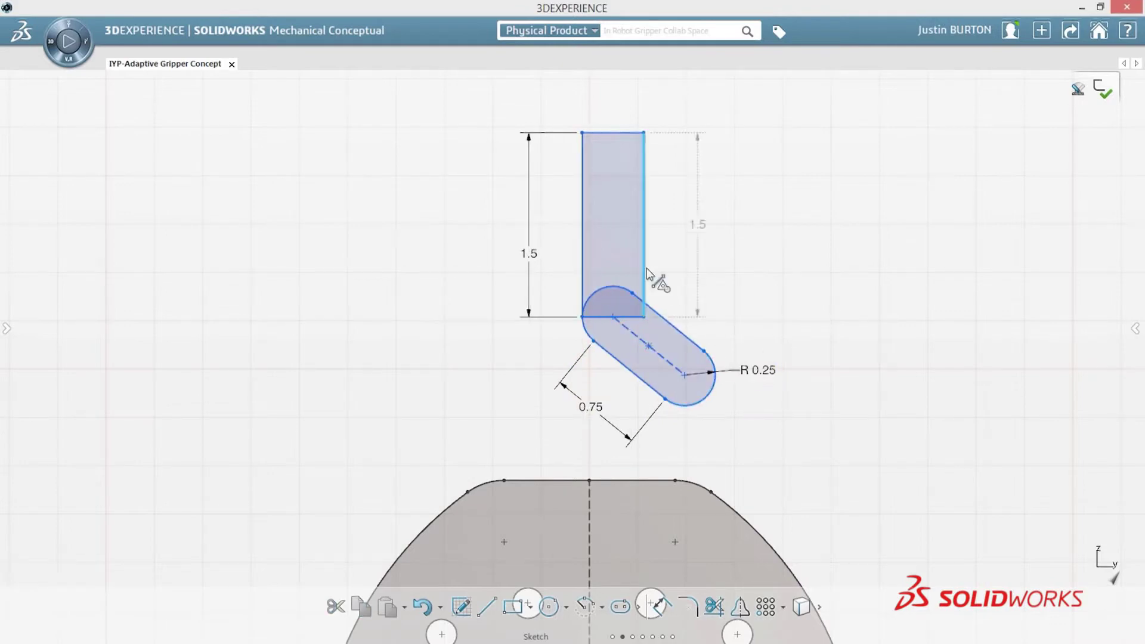
pyautogui.click(667, 322)
pyautogui.click(655, 270)
pyautogui.write('10')
pyautogui.press('Return')
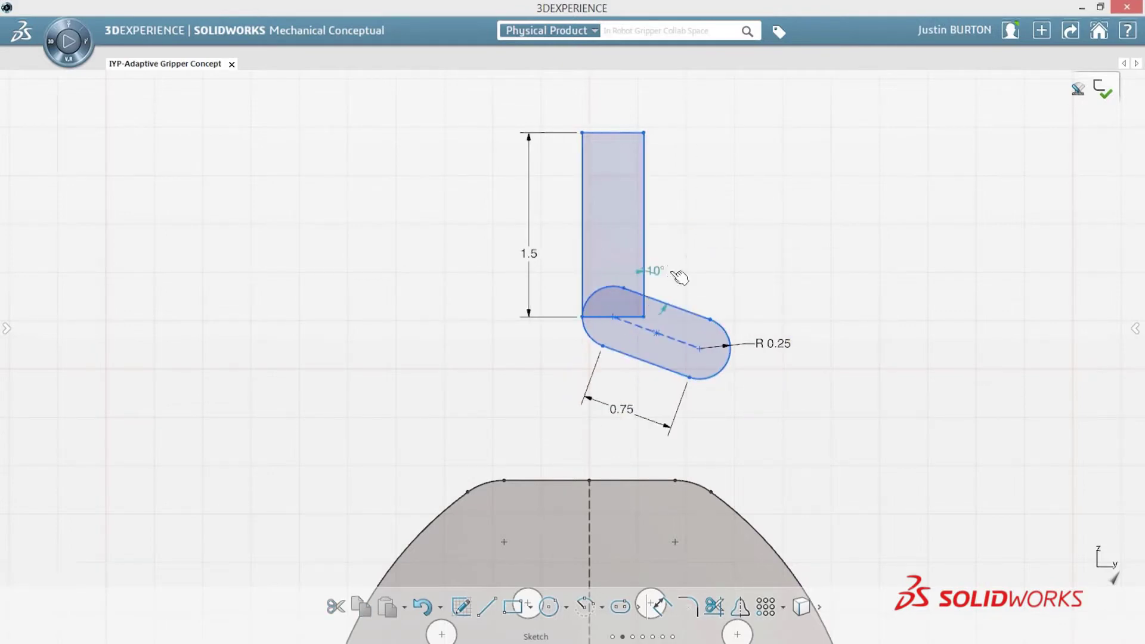
# Sketch a closed four-line profile with a slanted top between the rectangle's bottom and top edge midpoints, extending past its right side.
pyautogui.moveTo(674, 277); pyautogui.dragTo(600, 280, button='right')
pyautogui.click(613, 317)
pyautogui.click(613, 132)
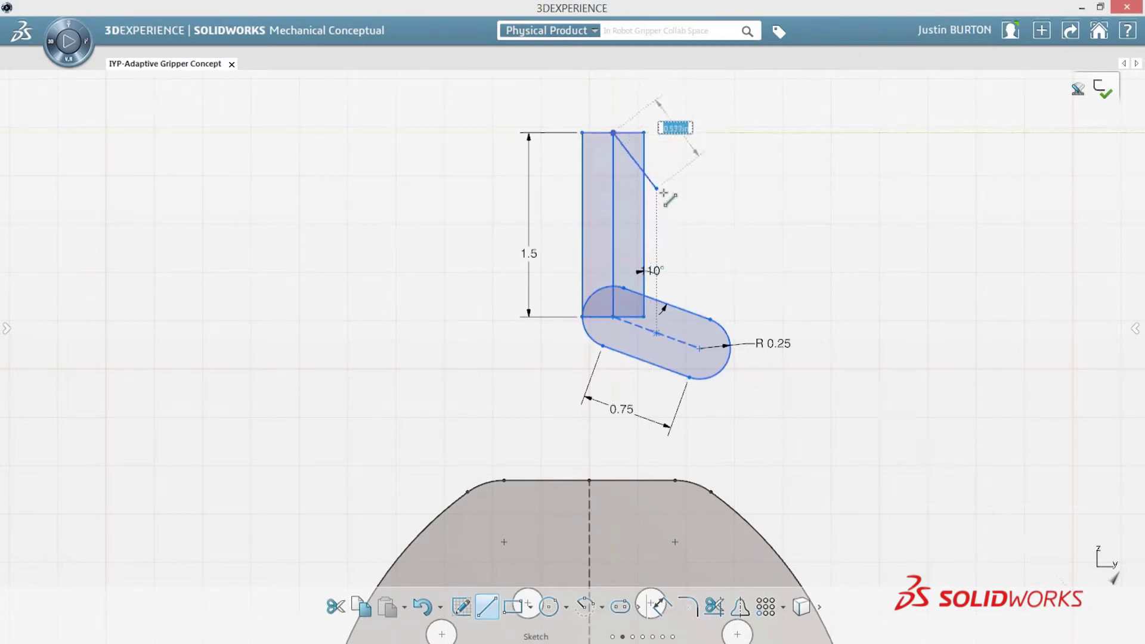
pyautogui.click(675, 193)
pyautogui.click(674, 317)
pyautogui.click(614, 317)
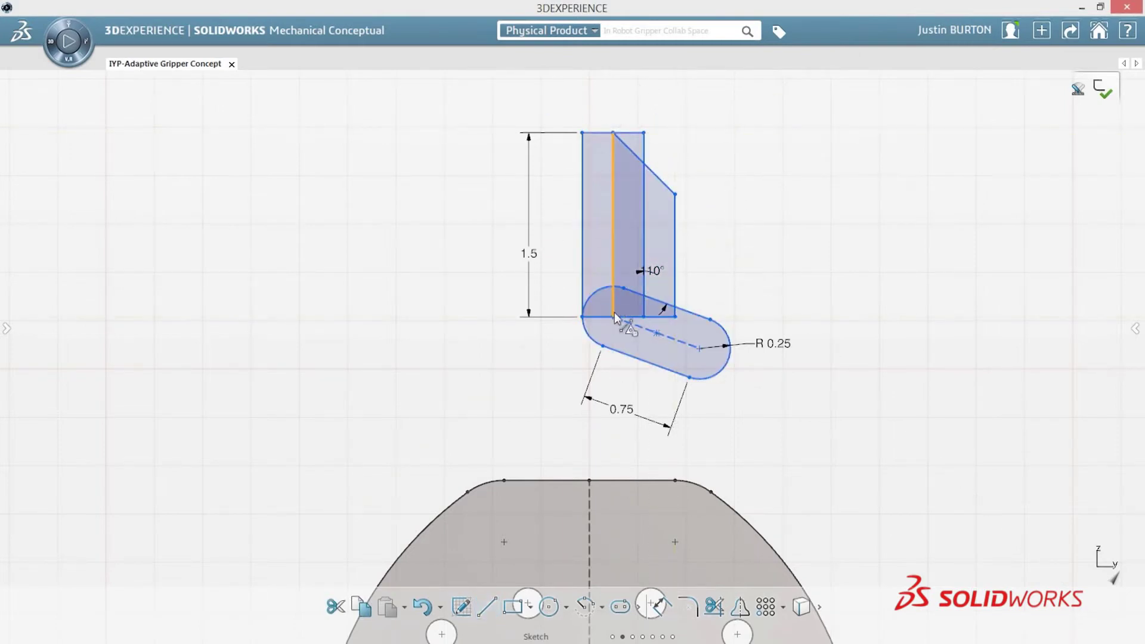
# Unite the rectangle, the slanted profile and the slot into a single gripper finger profile.
pyautogui.click(598, 258)
pyautogui.keyDown('ctrl'); pyautogui.click(659, 241); pyautogui.keyUp('ctrl')
pyautogui.click(692, 332)
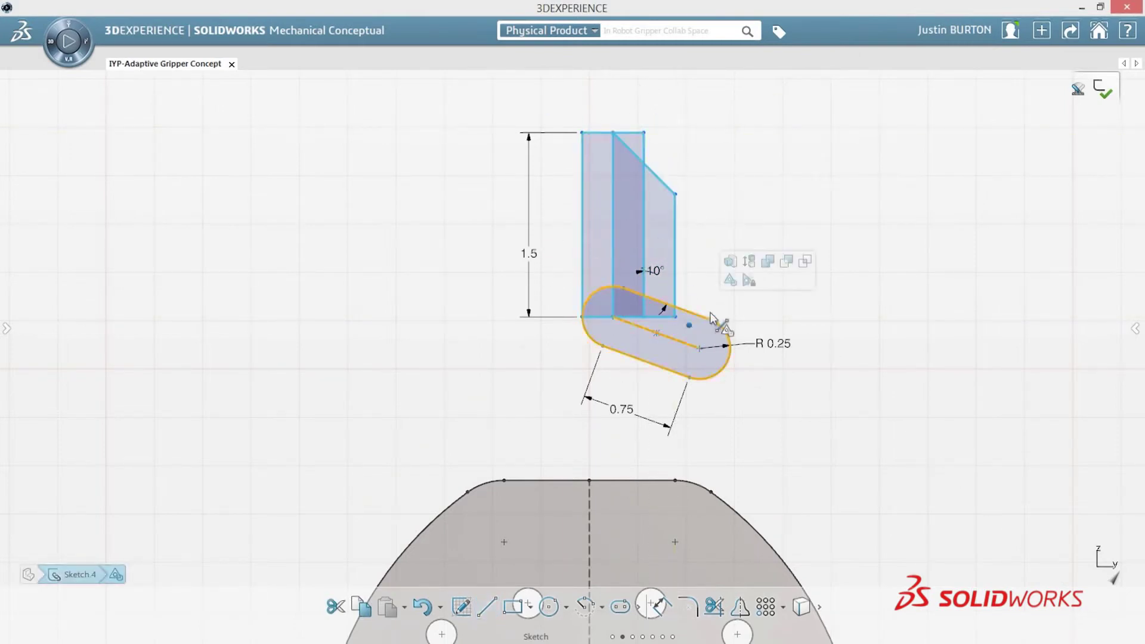
pyautogui.click(764, 263)
pyautogui.moveTo(764, 266); pyautogui.dragTo(851, 263, button='right')
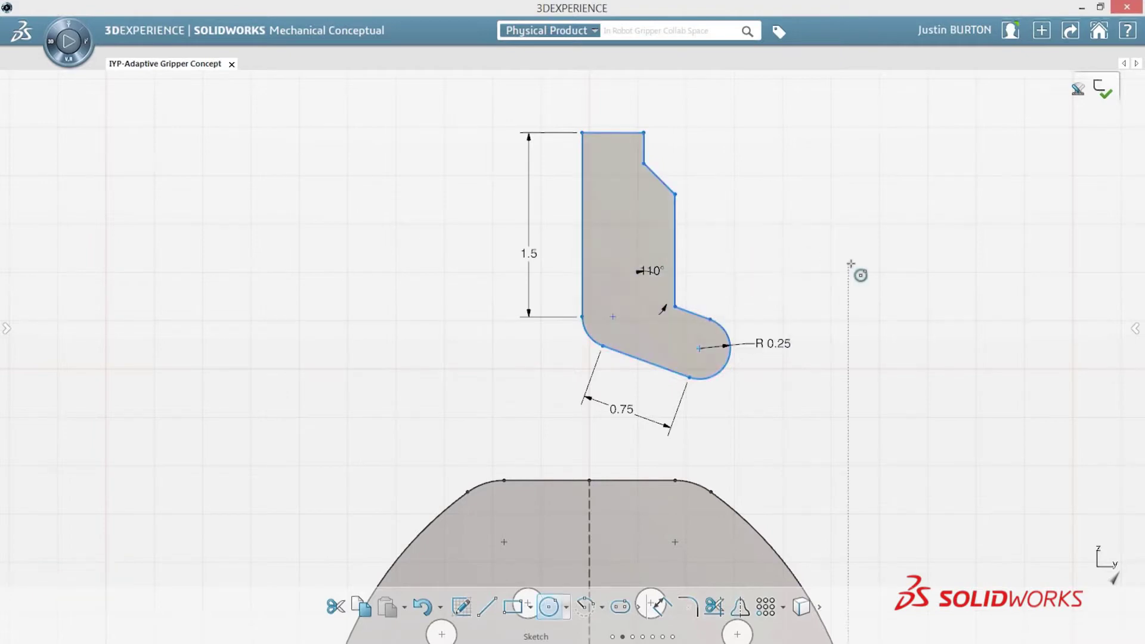
# Sketch a 0.25 in diameter circle at the center of the slot's inner end.
pyautogui.click(612, 317)
pyautogui.write('.25')
pyautogui.press('Return')
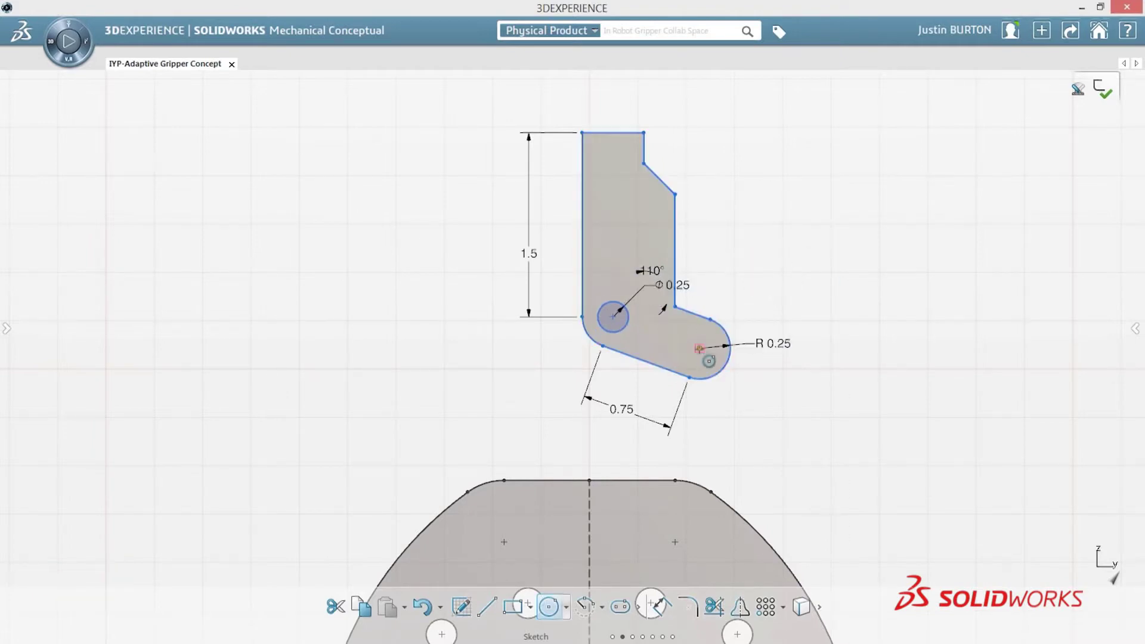
# Sketch a second circle at the center of the slot's outer end and make it equal to the first circle.
pyautogui.click(698, 348)
pyautogui.click(706, 341)
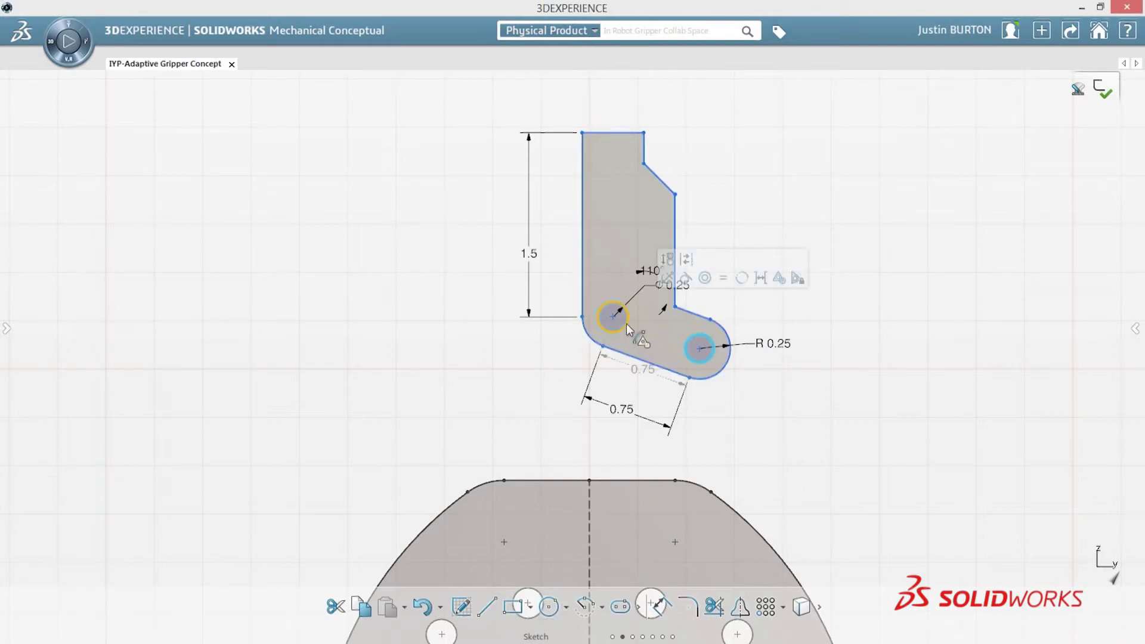
pyautogui.click(626, 328)
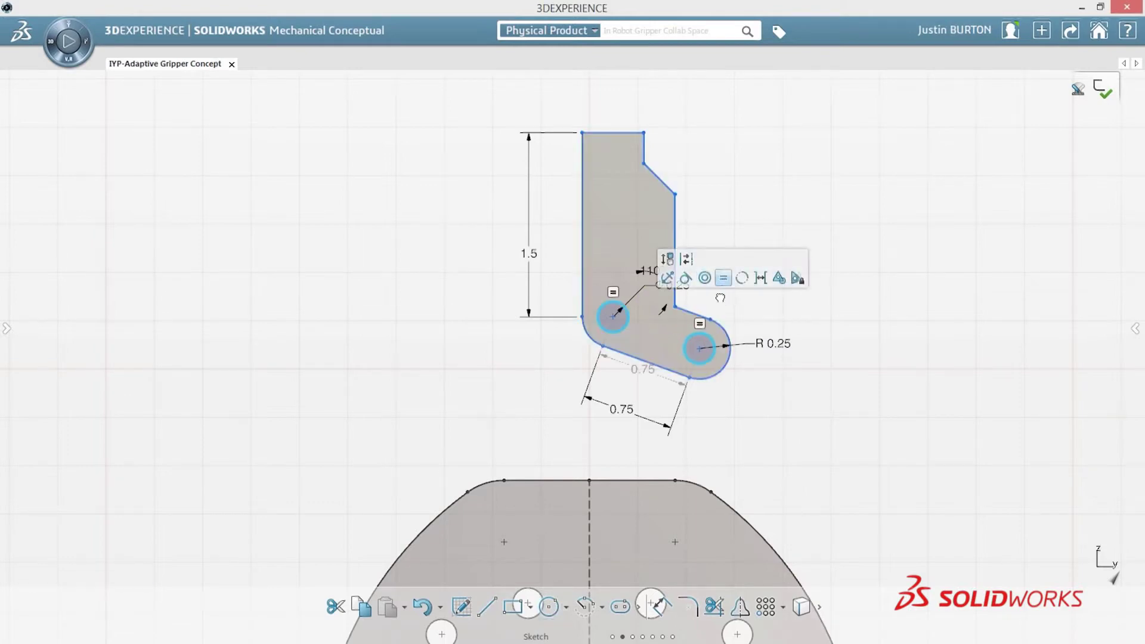
pyautogui.click(632, 322)
# Subtract both circles from the gripper finger profile to create its two pivot holes.
pyautogui.click(619, 324)
pyautogui.click(688, 344)
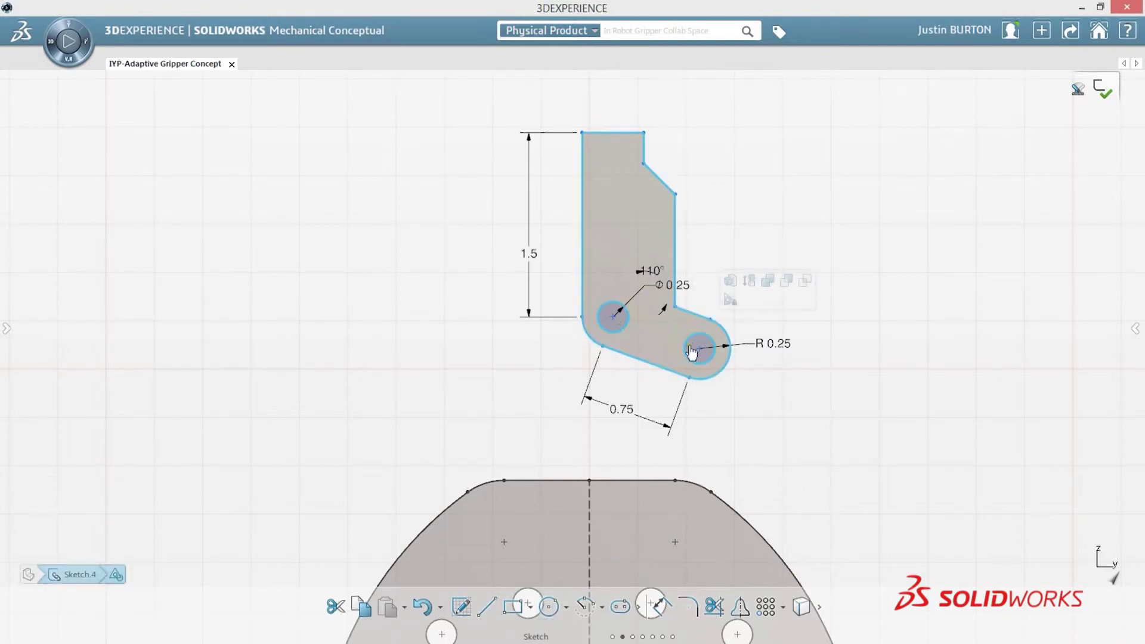
pyautogui.click(783, 283)
# Lock the gripper finger profile as rigid and hide the sketch dimensions.
pyautogui.click(664, 225)
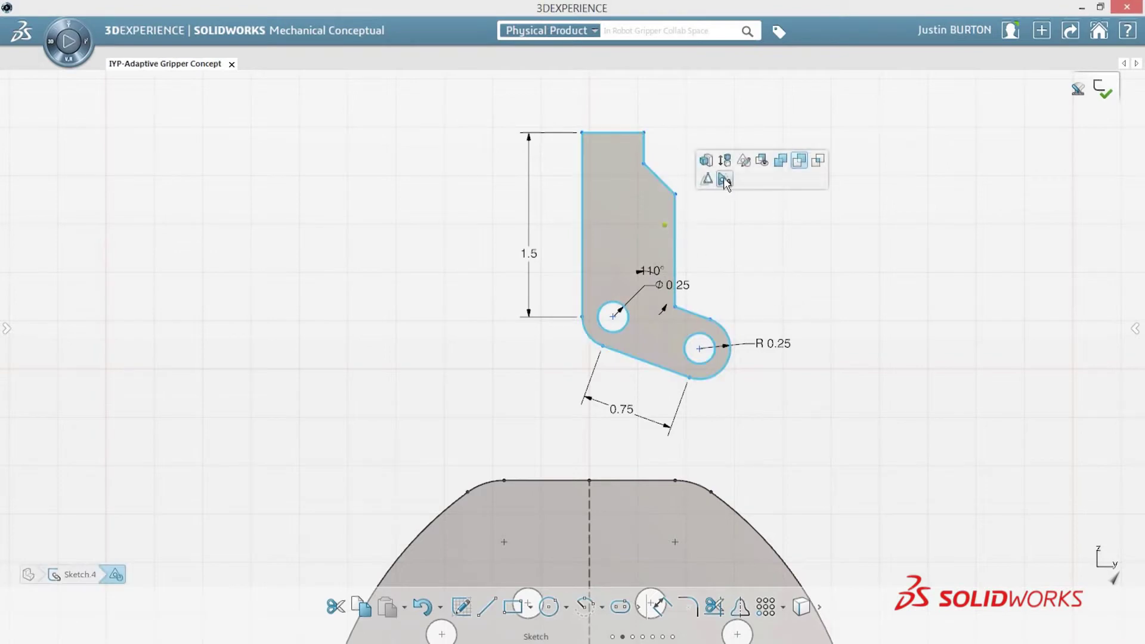
pyautogui.click(1077, 90)
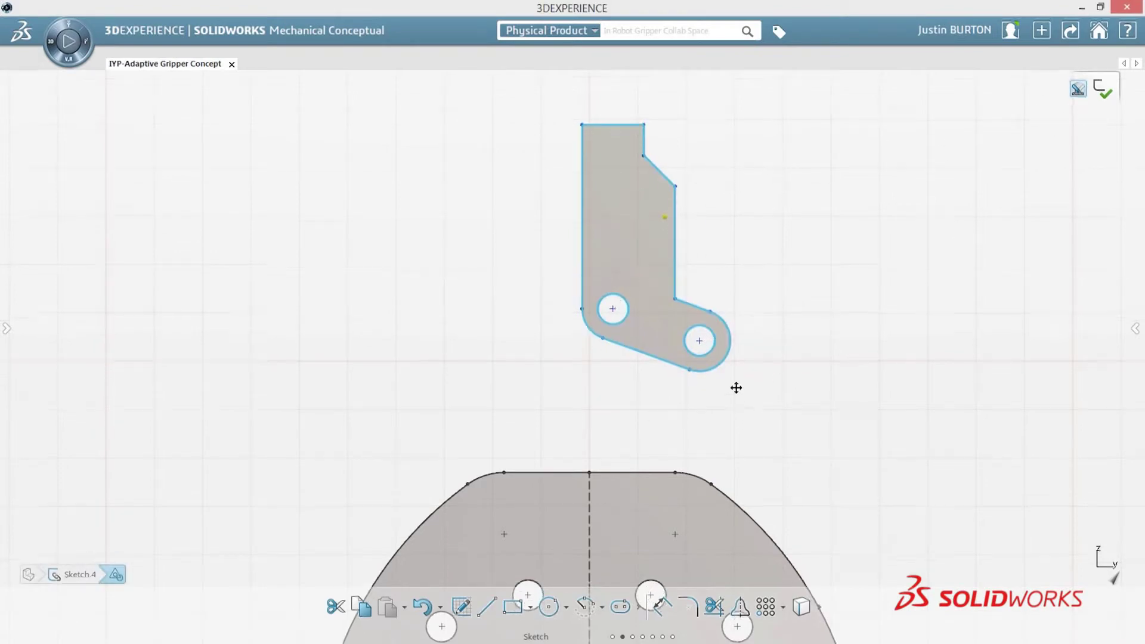
# Sketch two slot-shaped links joining the base's two right-hand holes to the finger's inner and outer pivot holes.
pyautogui.scroll(3, 736, 296)
pyautogui.rightClick(739, 296)
pyautogui.click(692, 345)
pyautogui.click(624, 445)
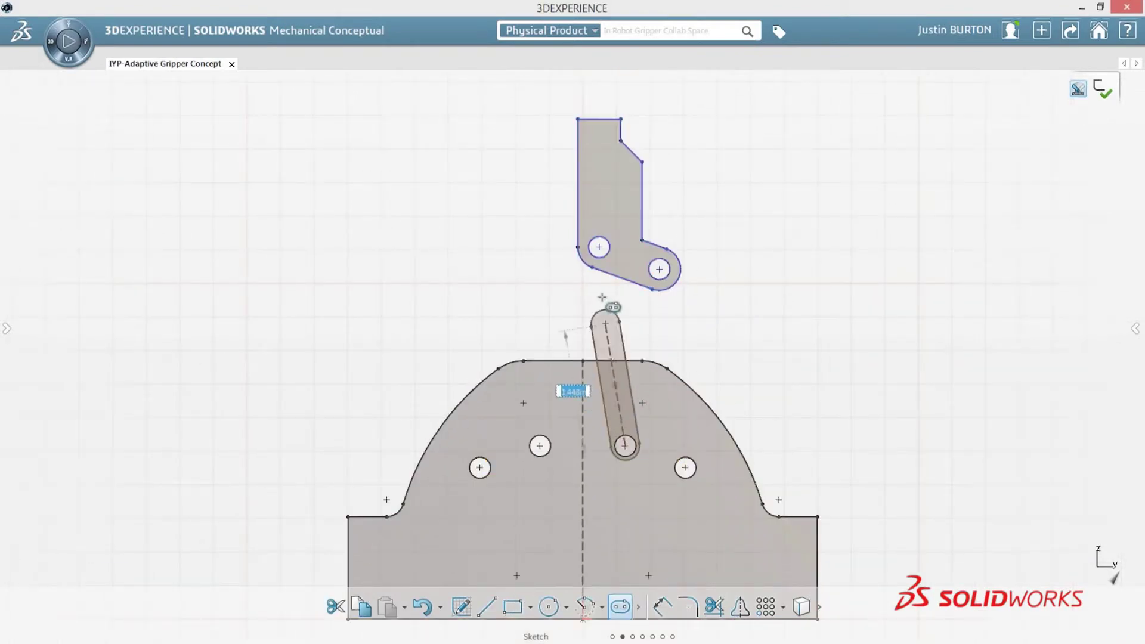
pyautogui.click(659, 268)
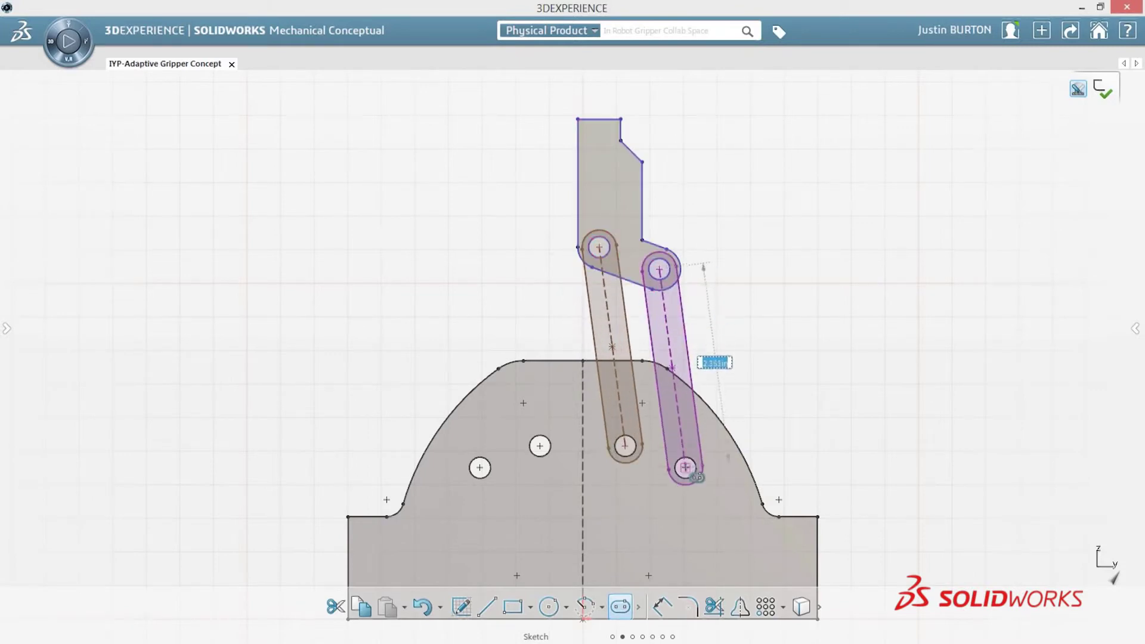
pyautogui.click(685, 467)
pyautogui.press('Escape')
# Set the inner link's length to 2.25 in and swing the gripper finger outward on its links.
pyautogui.click(596, 338)
pyautogui.click(549, 352)
pyautogui.write('2.25')
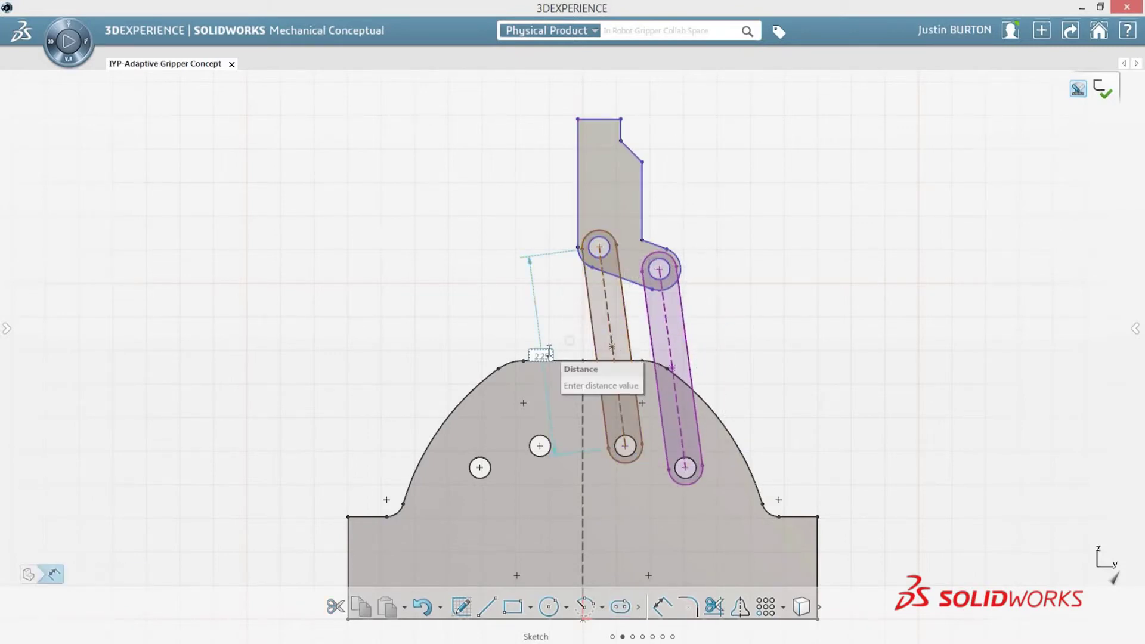
pyautogui.write('2.25')
pyautogui.press('Return')
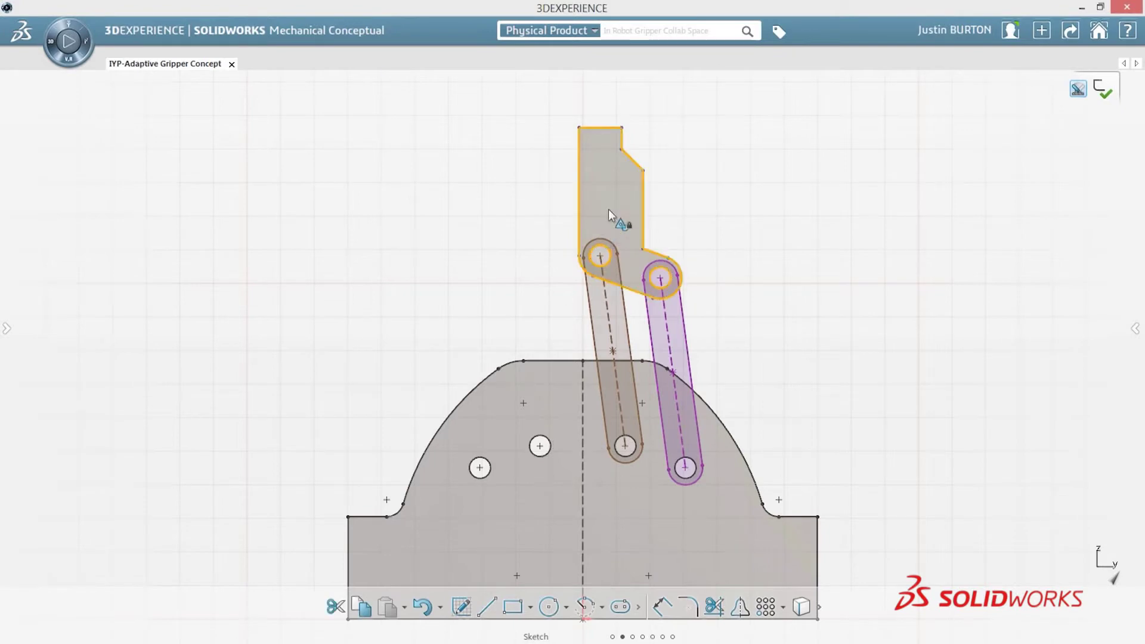
pyautogui.moveTo(613, 225); pyautogui.dragTo(715, 253)
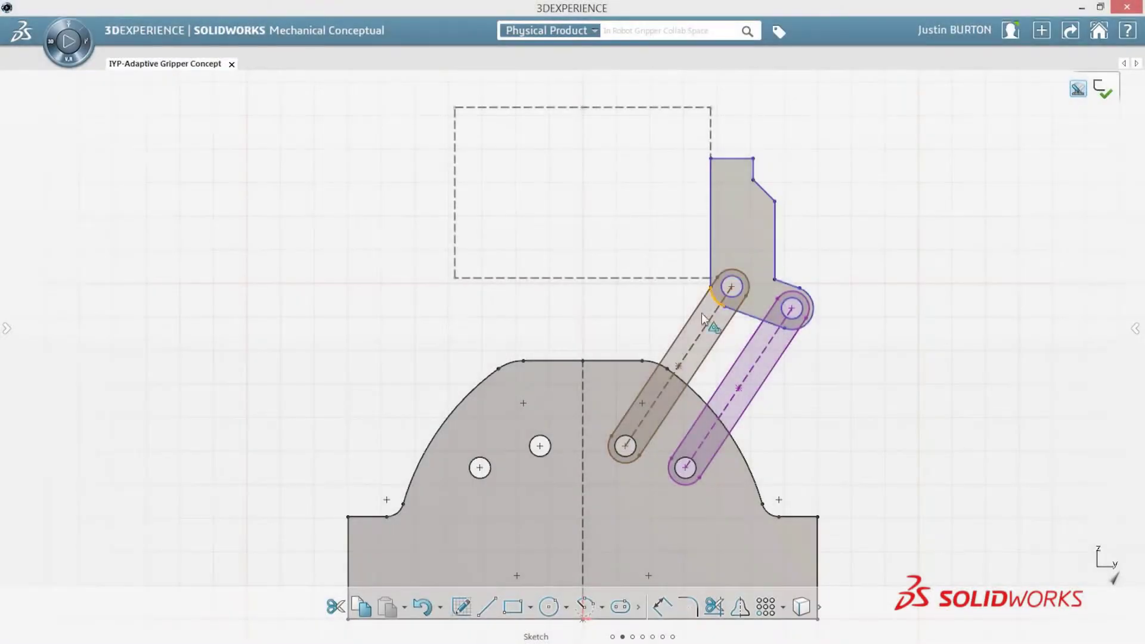
# Mirror the right gripper finger and its two links about the base's vertical centreline.
pyautogui.click(583, 387)
pyautogui.keyDown('ctrl'); pyautogui.click(680, 357); pyautogui.keyUp('ctrl')
pyautogui.keyDown('ctrl'); pyautogui.click(750, 252); pyautogui.keyUp('ctrl')
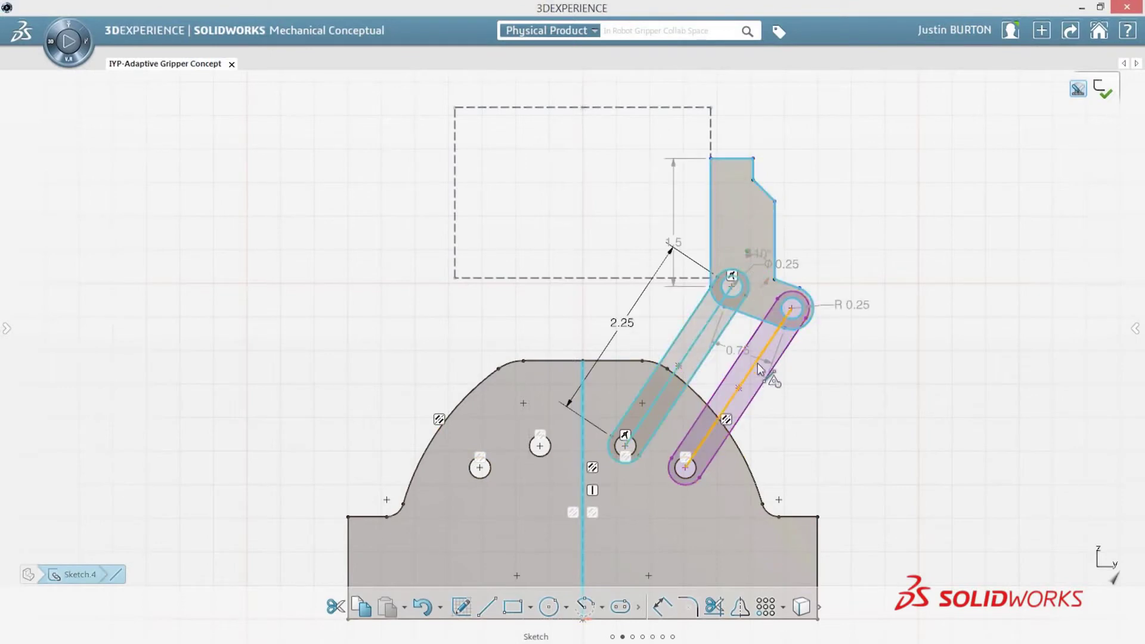
pyautogui.click(759, 369)
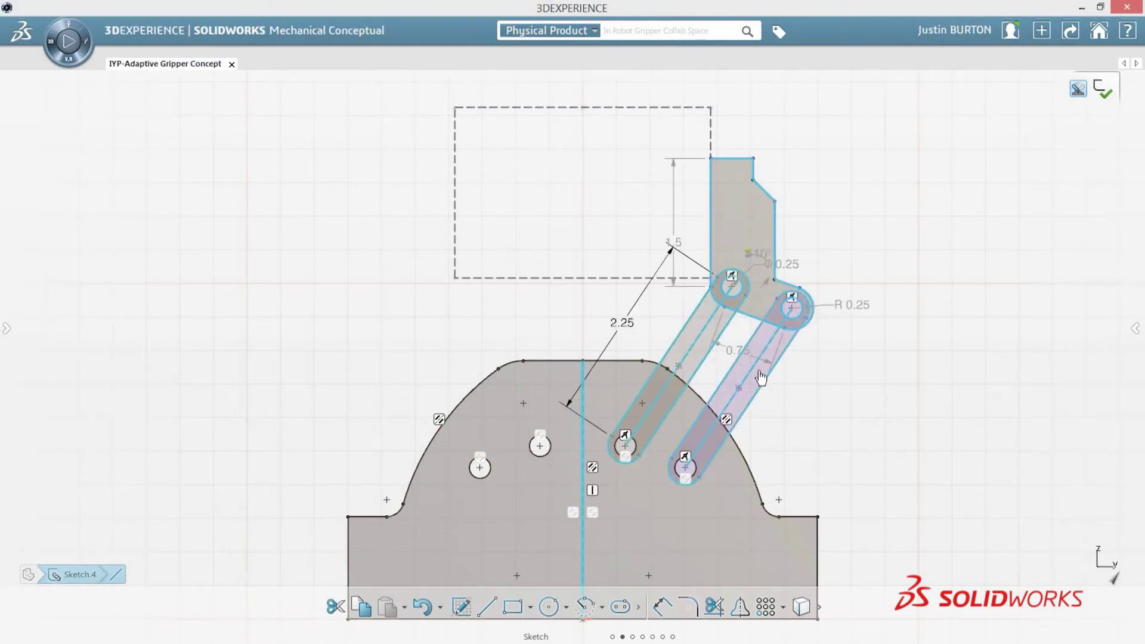
pyautogui.click(739, 607)
# Open the 2D motion study and place the linear motion on the right gripper finger above its inner pivot.
pyautogui.moveTo(715, 638)
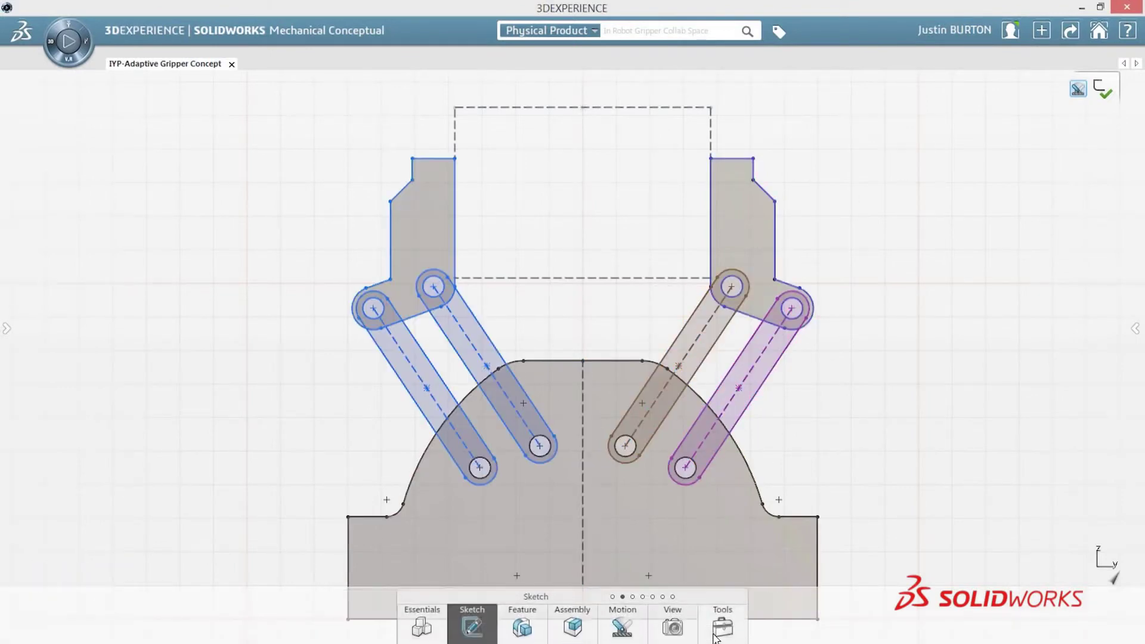
pyautogui.click(623, 626)
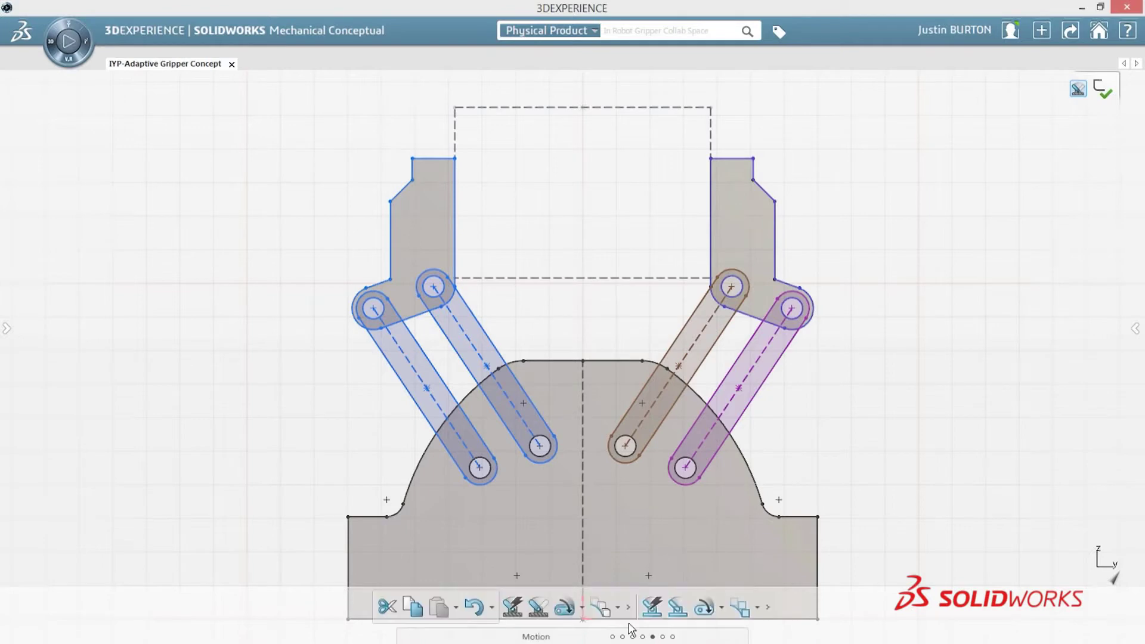
pyautogui.click(678, 607)
pyautogui.doubleClick(114, 514)
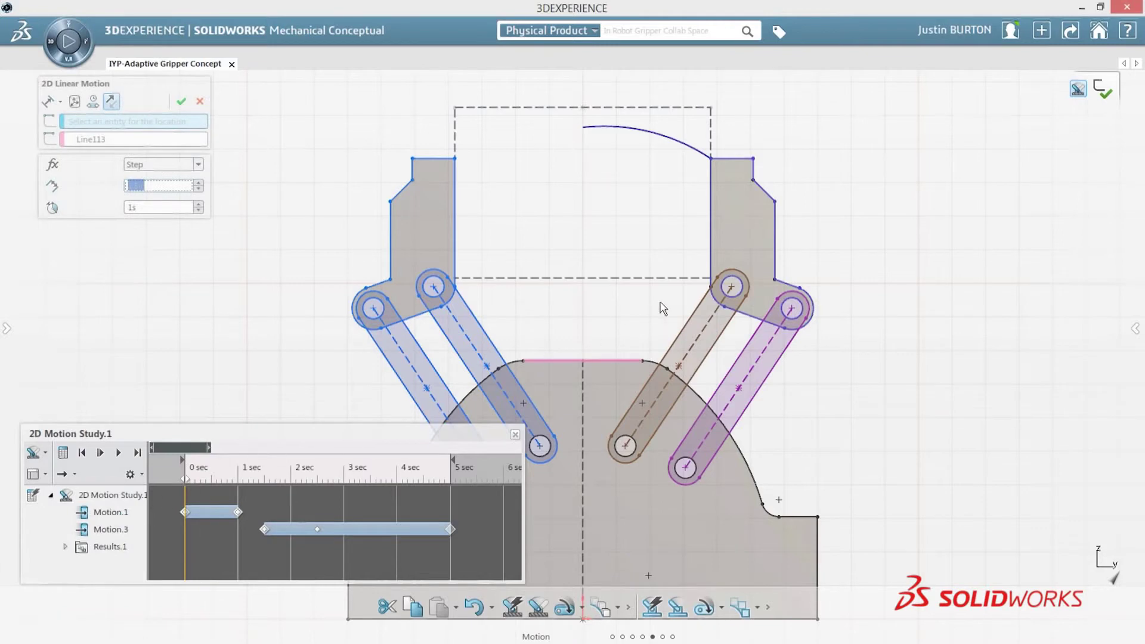
pyautogui.click(731, 262)
pyautogui.click(730, 258)
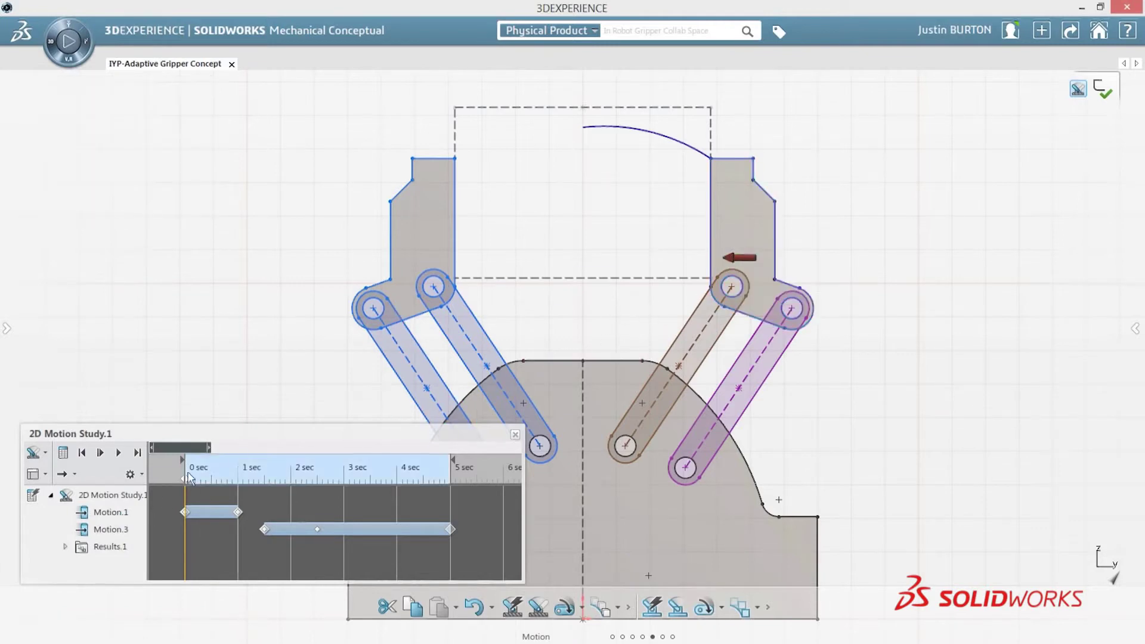
# Expand the motion study's results to the traced path and calculate the gripper motion.
pyautogui.click(65, 546)
pyautogui.doubleClick(112, 564)
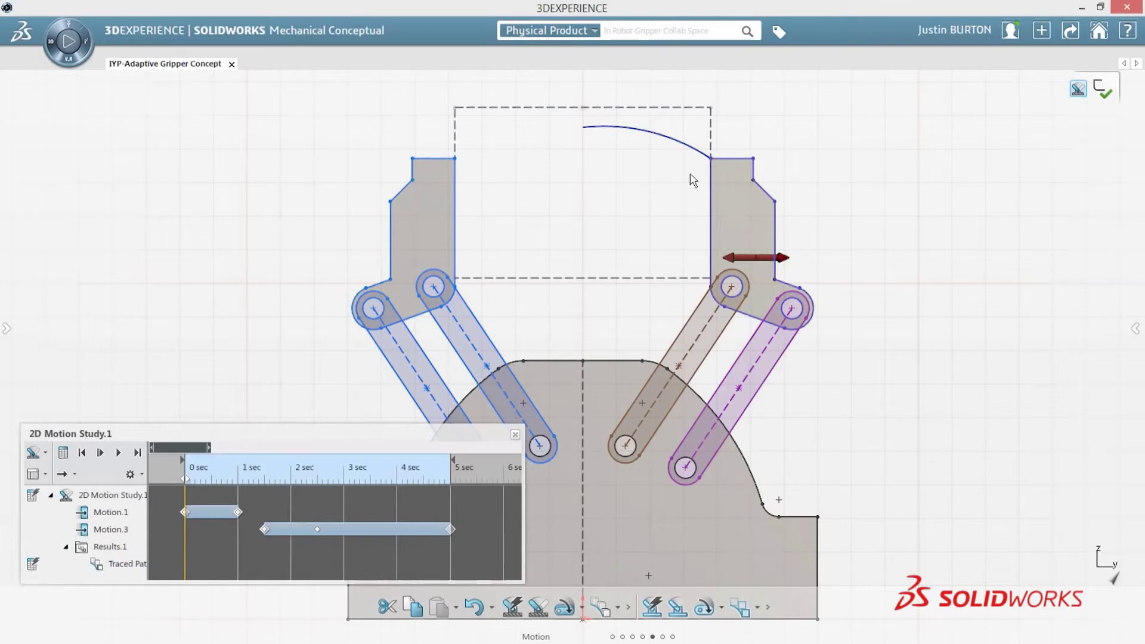
pyautogui.click(64, 453)
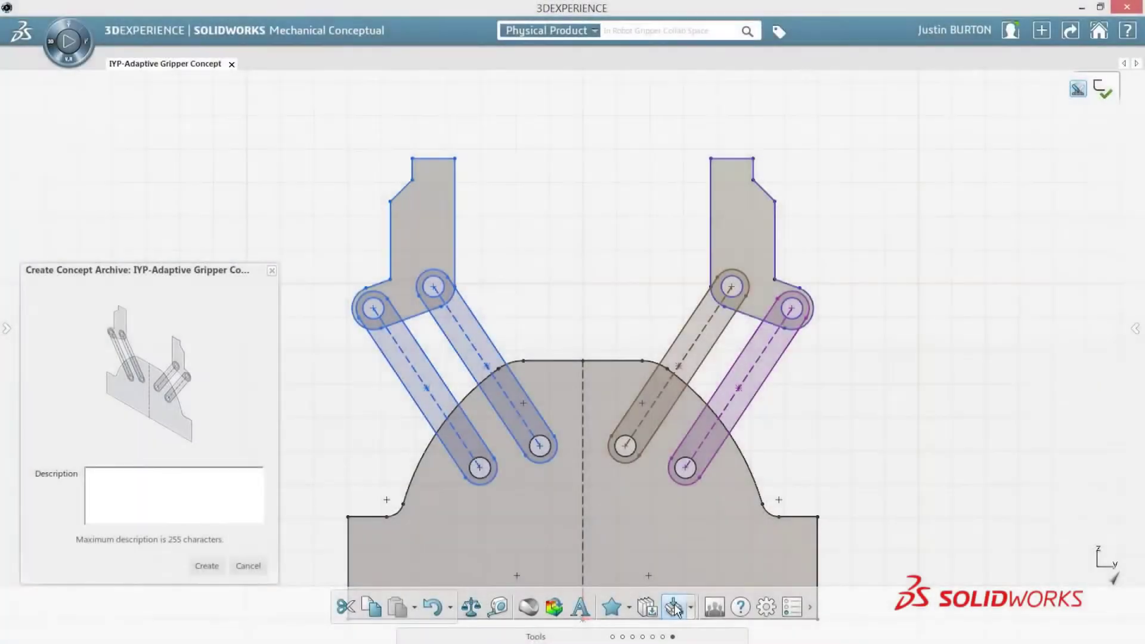
# Create a concept archive of the design with the description "Concept 1 - Initial Parallel Gripper".
pyautogui.write('Concept 1 - Initial Parallel Gripper')
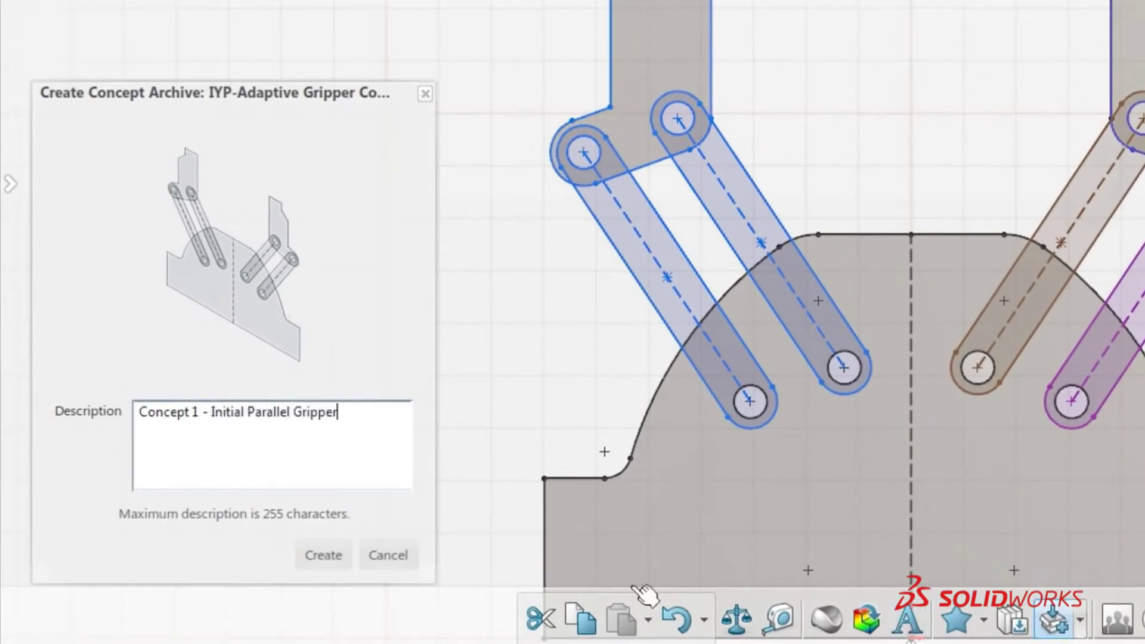
pyautogui.click(342, 554)
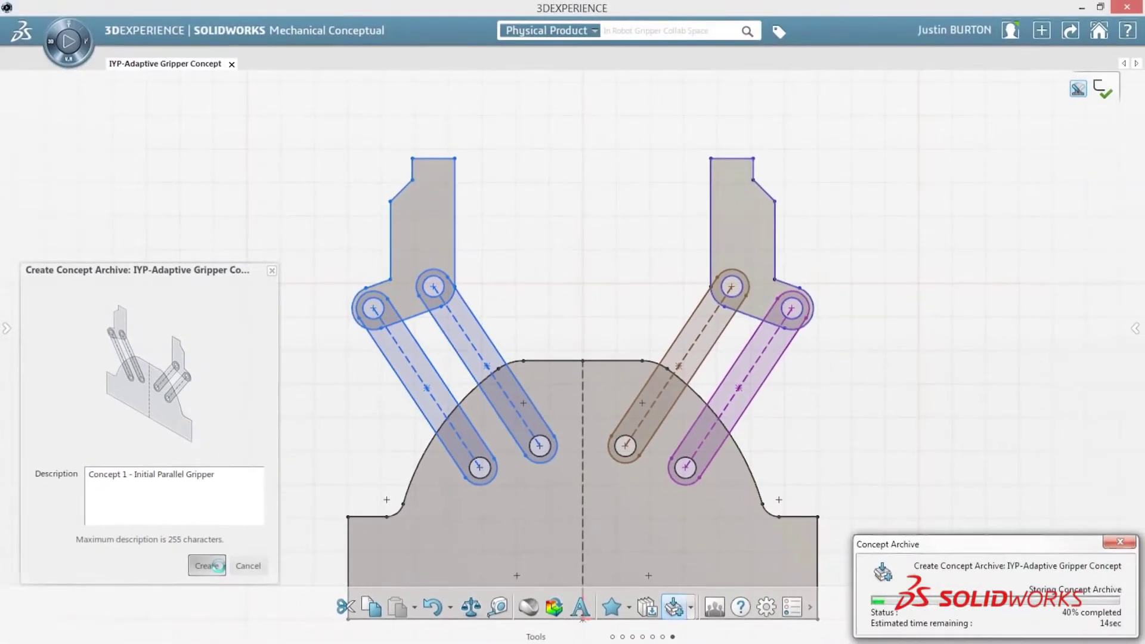
# Create a blog post about Concept 1 in the Adaptive Gripper Community with a captured image of the gripper and the category Concept.
pyautogui.click(1136, 346)
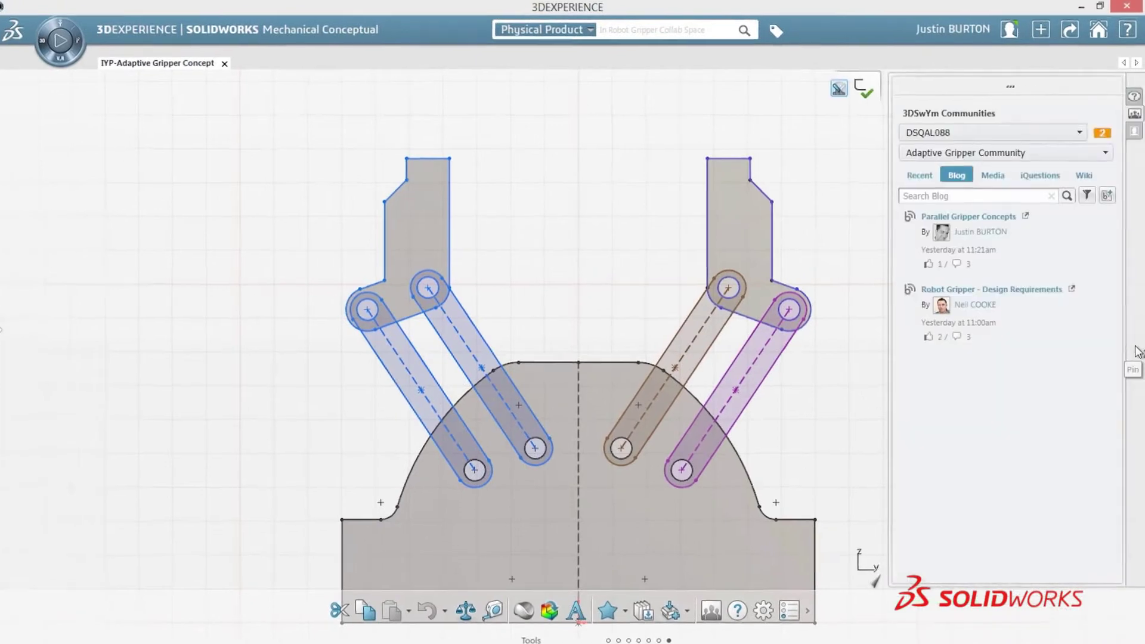
pyautogui.click(1096, 212)
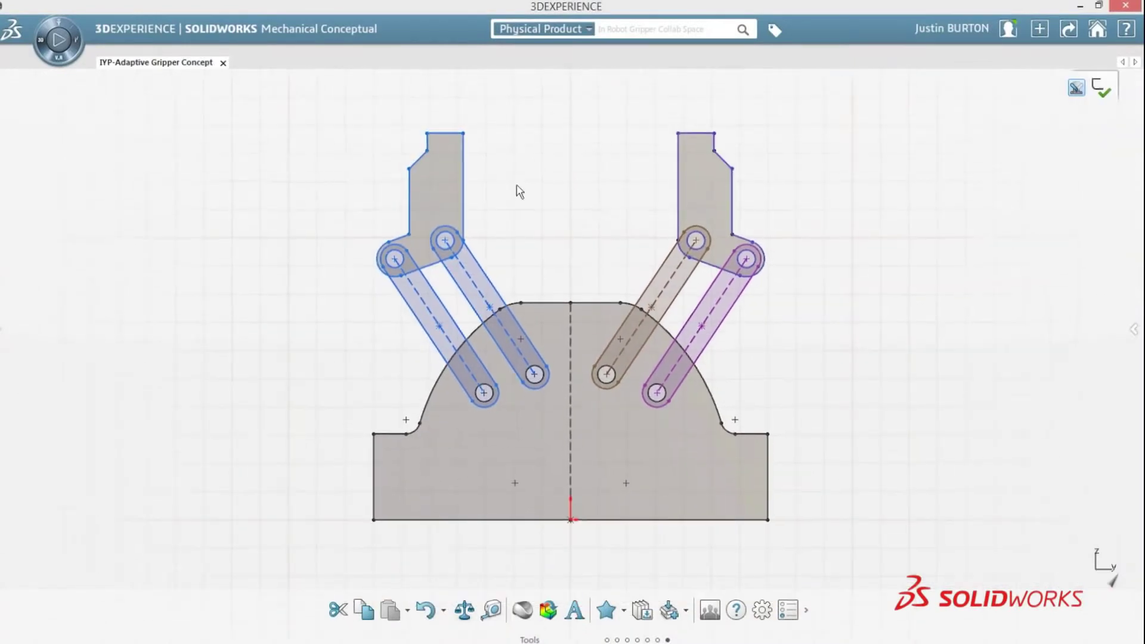
pyautogui.moveTo(433, 202); pyautogui.dragTo(818, 554)
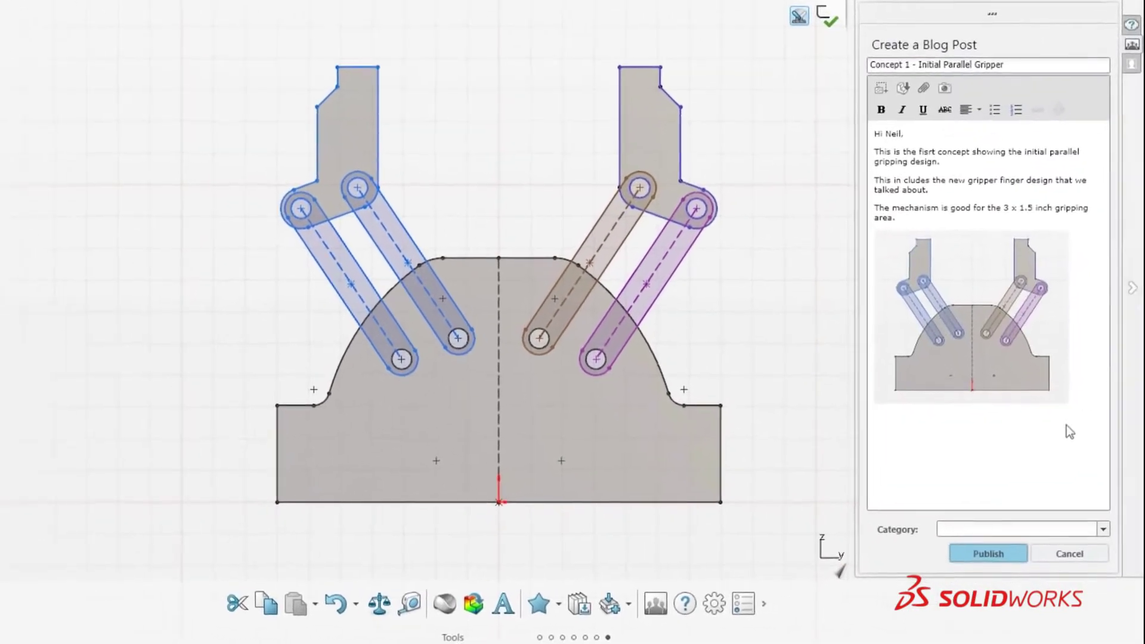
pyautogui.click(988, 530)
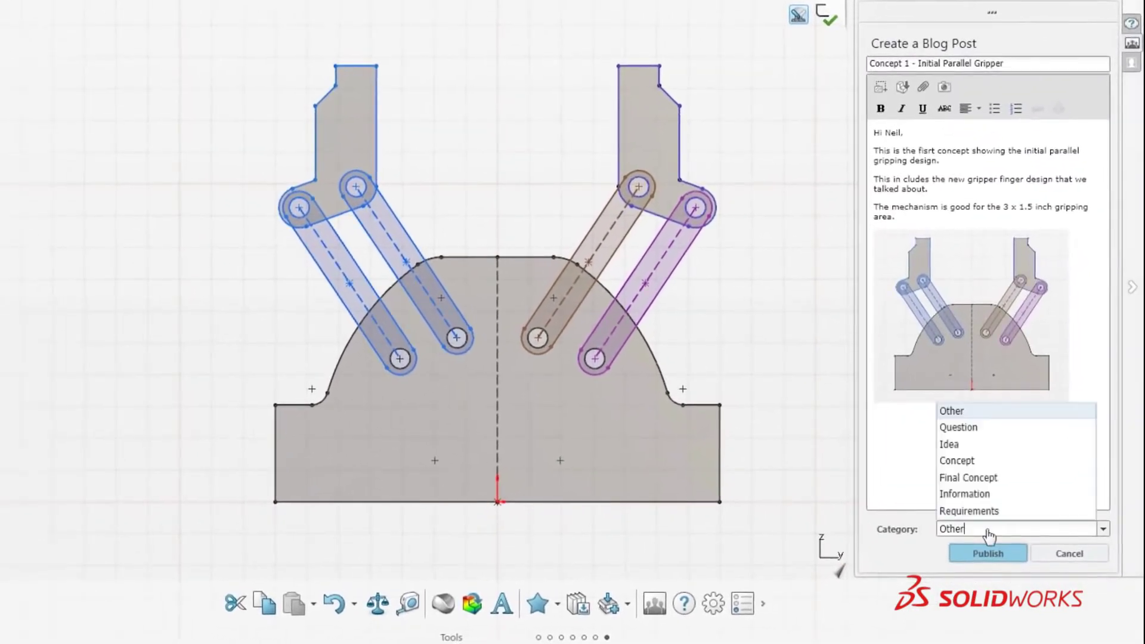
pyautogui.click(963, 460)
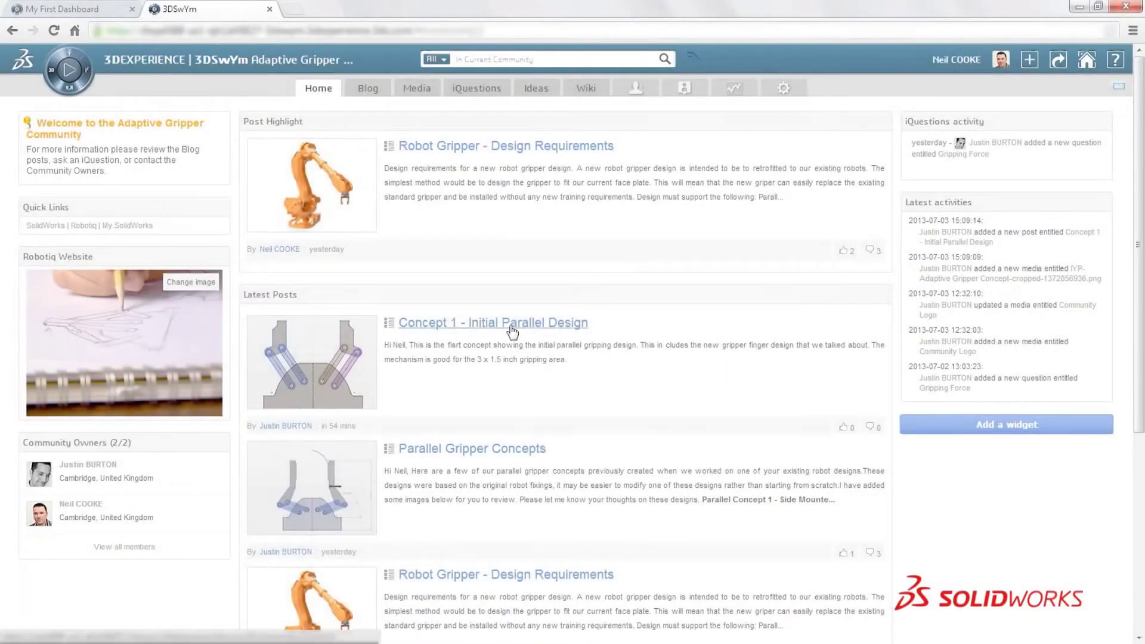
# Comment on the Concept 1 - Initial Parallel Design post, praising the linkage and requesting a feasibility check for one design that grips parallel and encompasses objects.
pyautogui.click(513, 331)
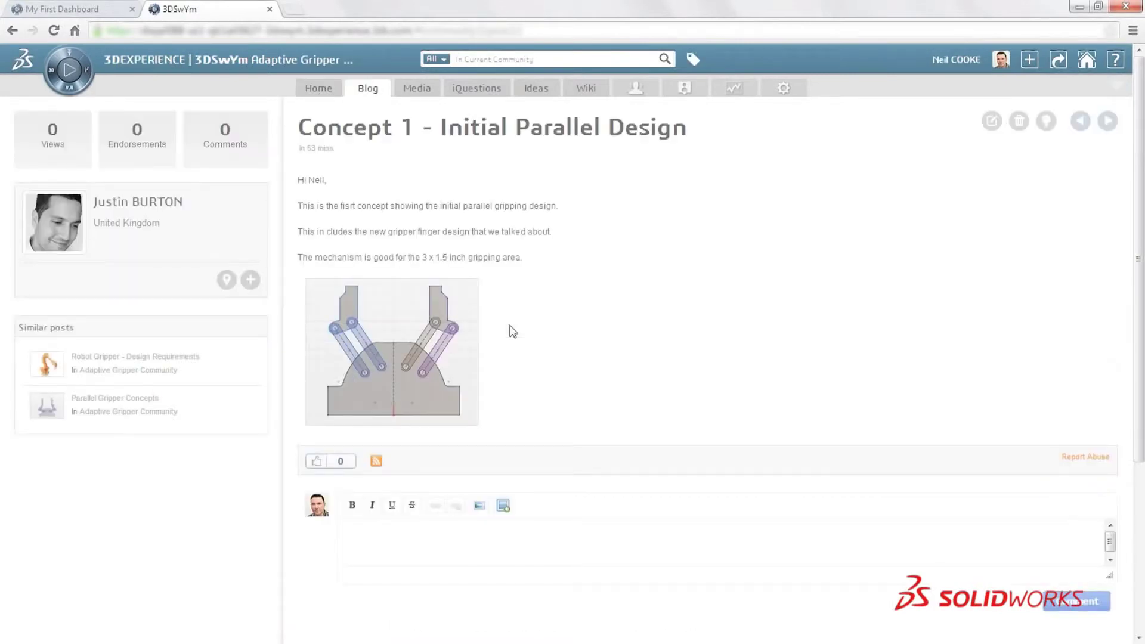
pyautogui.click(391, 536)
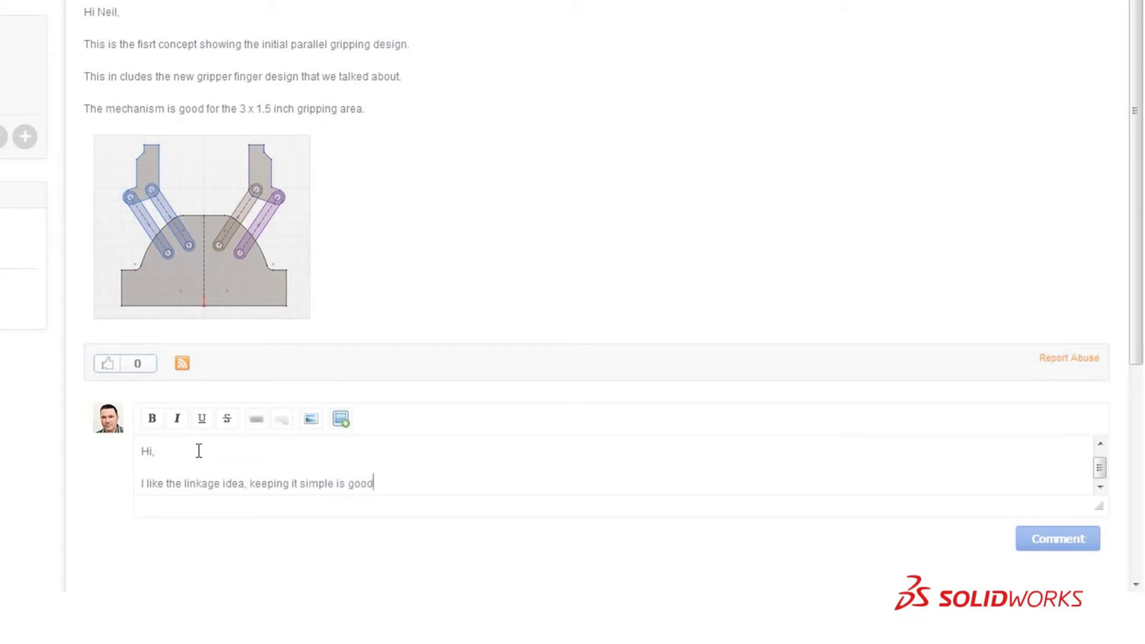
pyautogui.write('.')
pyautogui.press('Return')
pyautogui.write('Can you take a look at the idea i posted and see how feasible that design idea is?')
pyautogui.press('Return')
pyautogui.write('We rea')
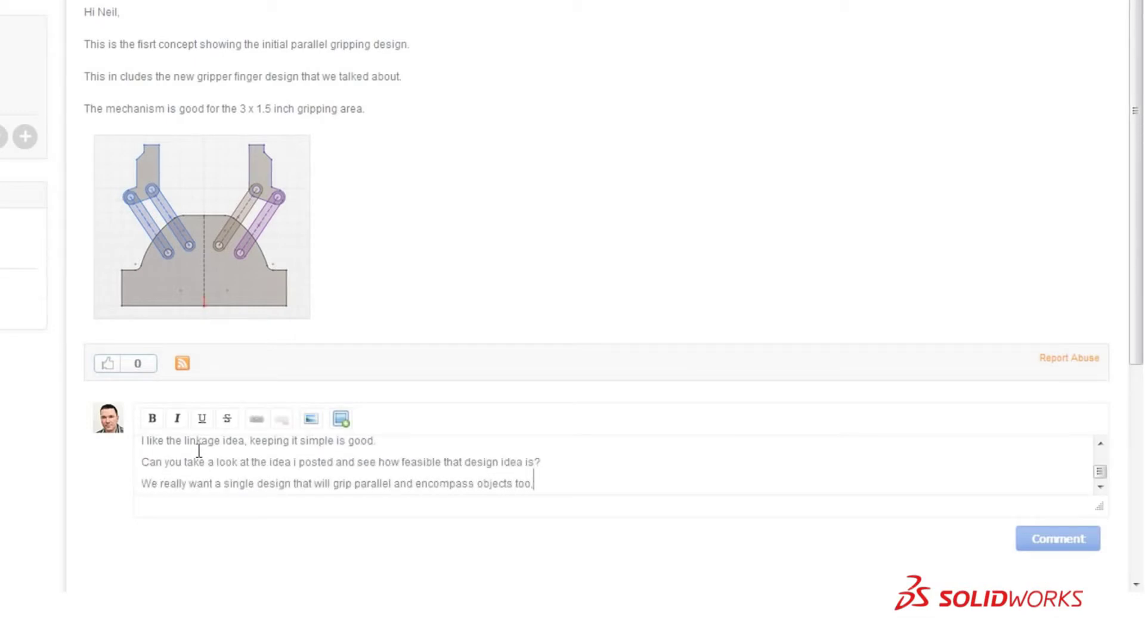
pyautogui.click(1057, 543)
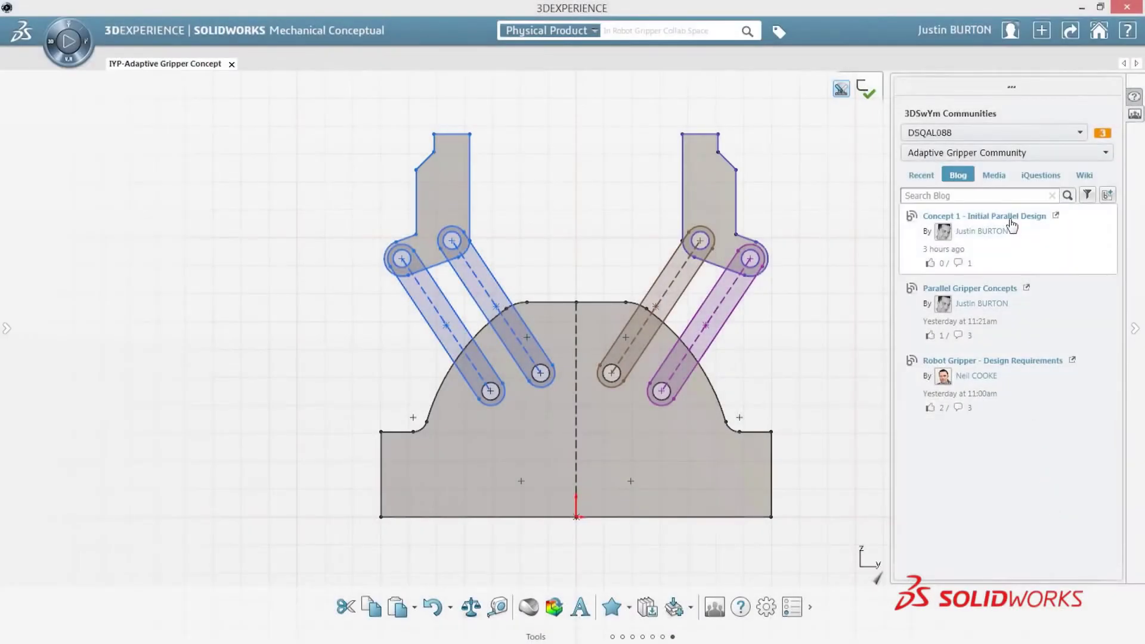
# Open the Concept 1 - Initial Parallel Design post in the modelling session and read its comment.
pyautogui.click(1012, 224)
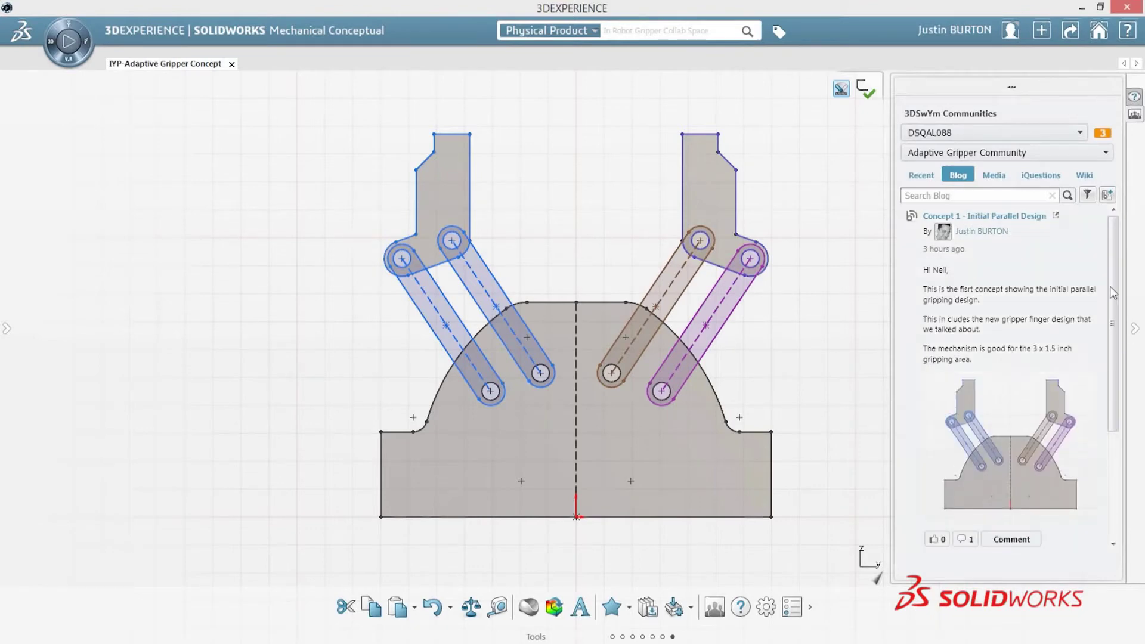
pyautogui.scroll(-3, 994, 419)
pyautogui.click(973, 423)
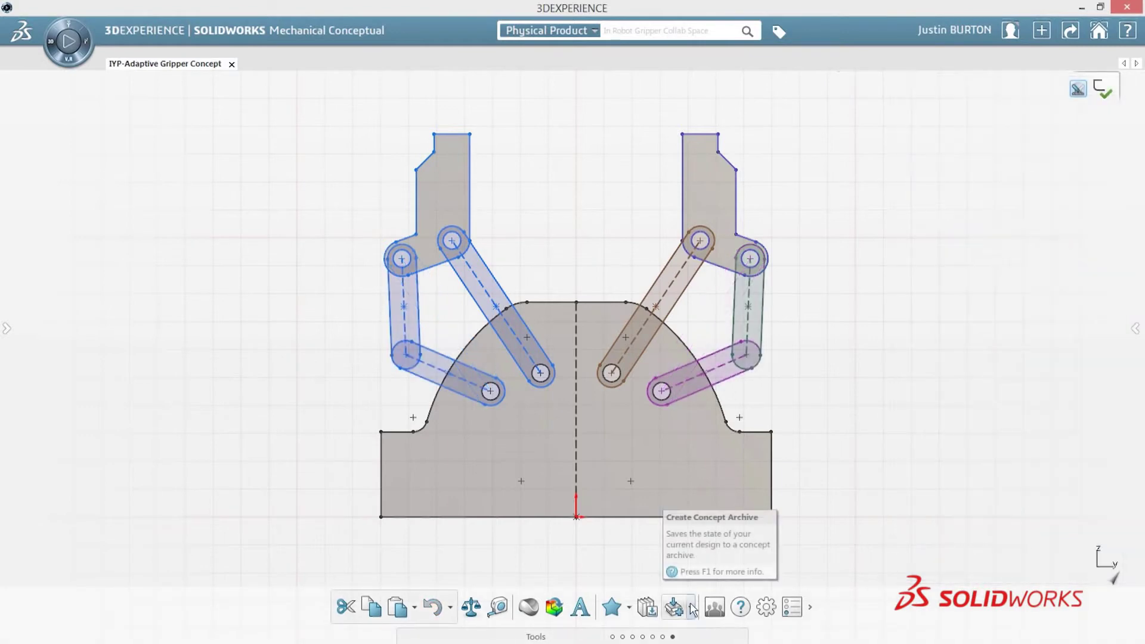
# Compare the archived gripper concepts and retrieve Concept 3 - Adaptive Gripper.
pyautogui.click(689, 607)
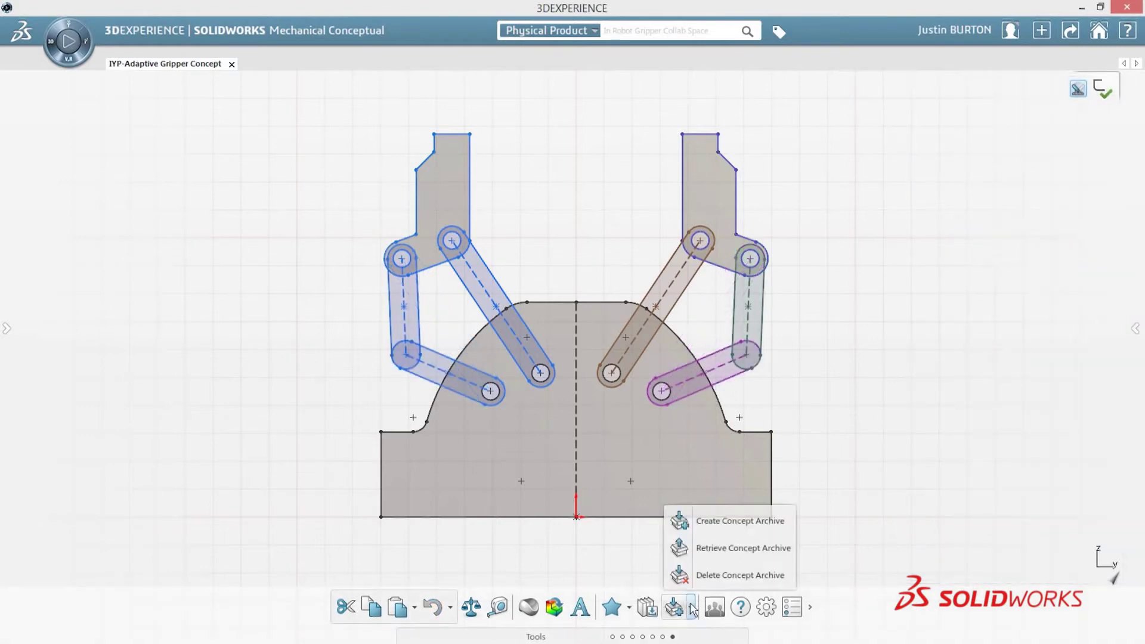
pyautogui.click(688, 549)
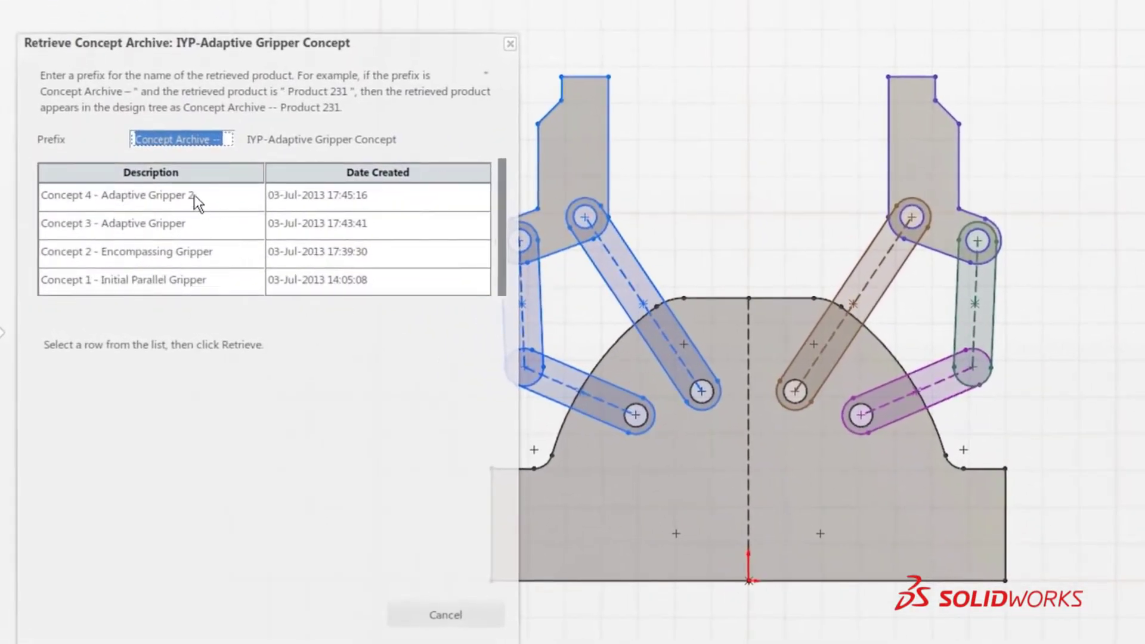
pyautogui.click(195, 196)
pyautogui.click(191, 221)
pyautogui.click(188, 254)
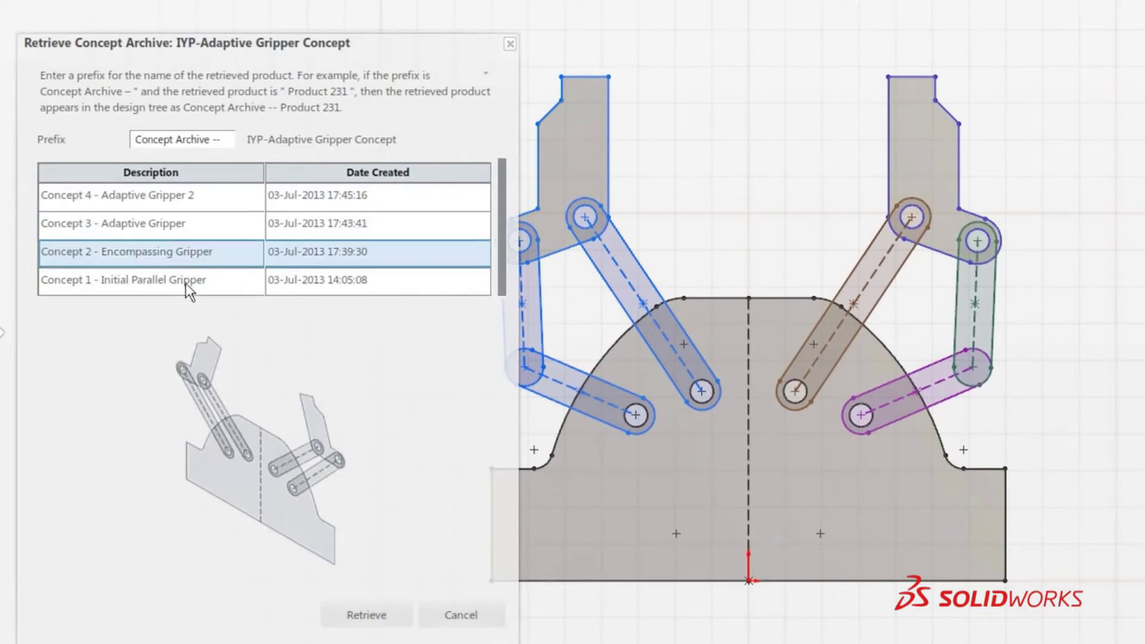
pyautogui.click(186, 285)
pyautogui.click(194, 223)
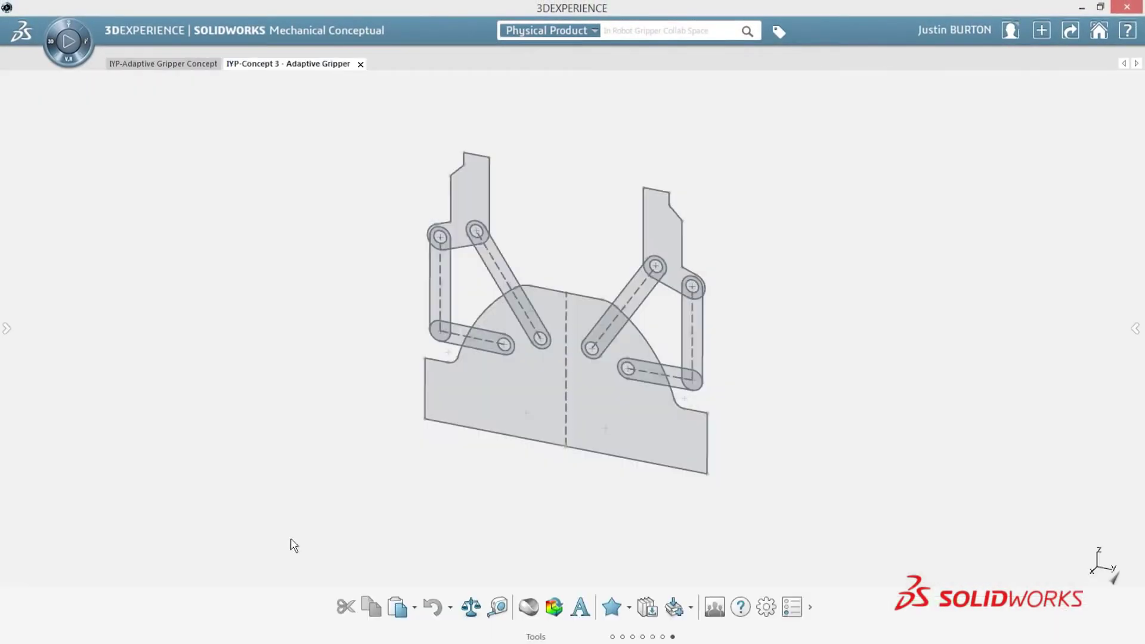
# View the retrieved concept head-on, open its sketch for editing and calculate its 2D motion study.
pyautogui.press('space')
pyautogui.click(472, 442)
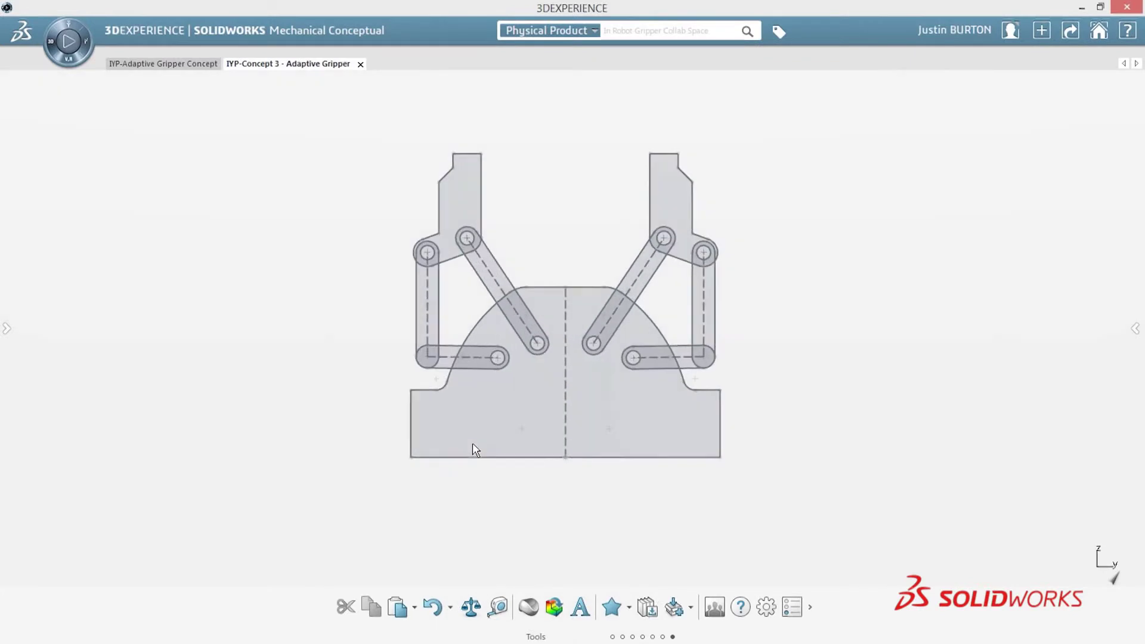
pyautogui.doubleClick(508, 410)
pyautogui.click(653, 636)
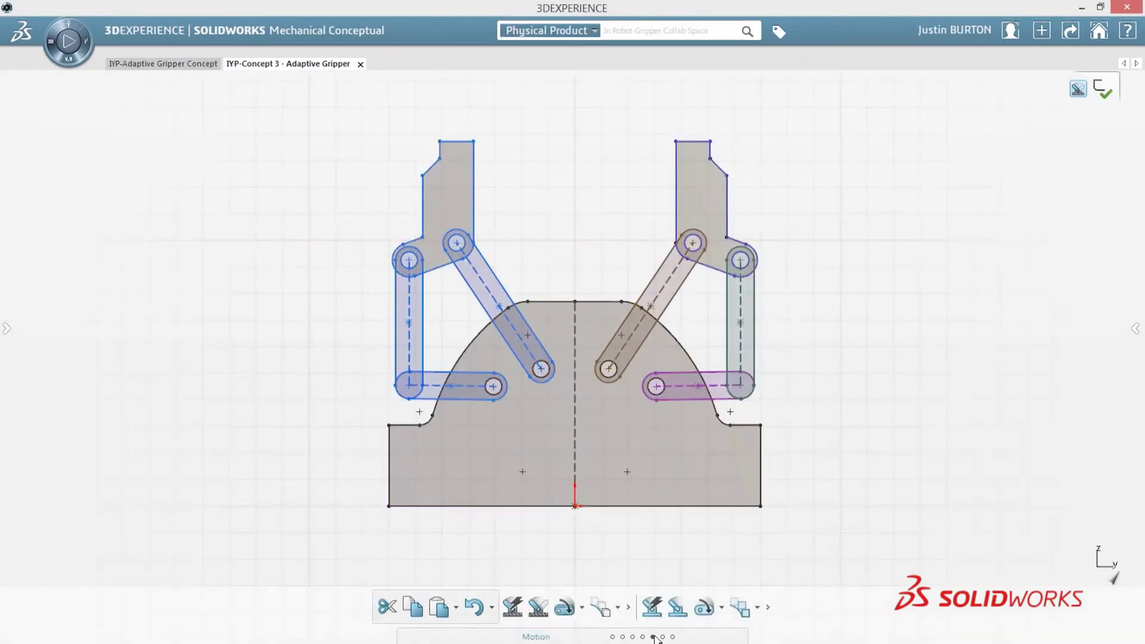
pyautogui.click(678, 615)
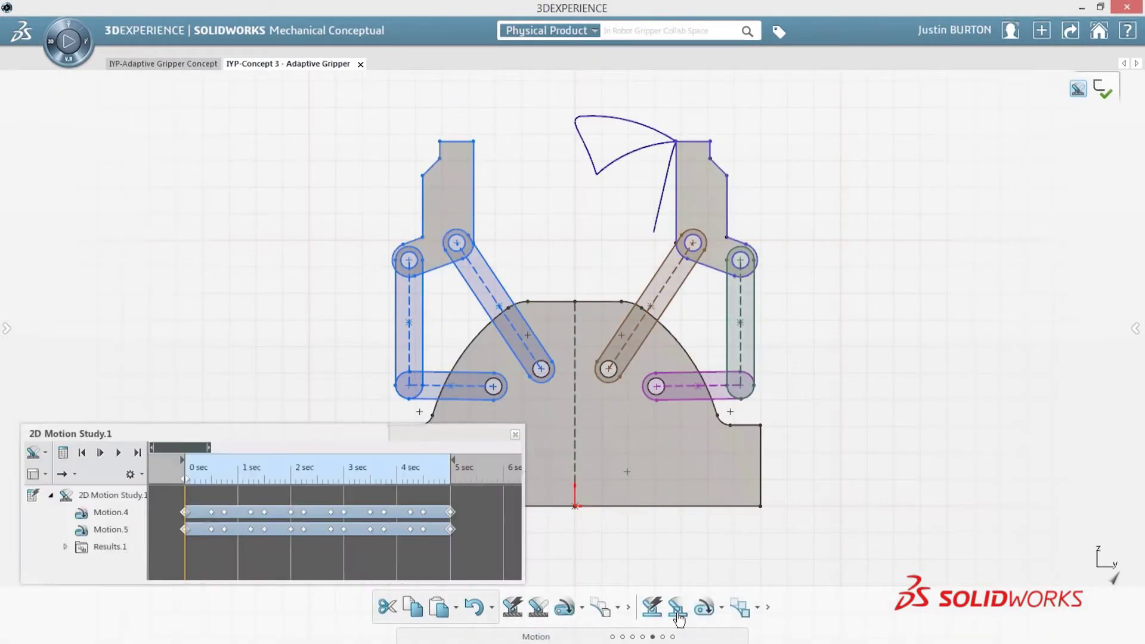
pyautogui.click(64, 454)
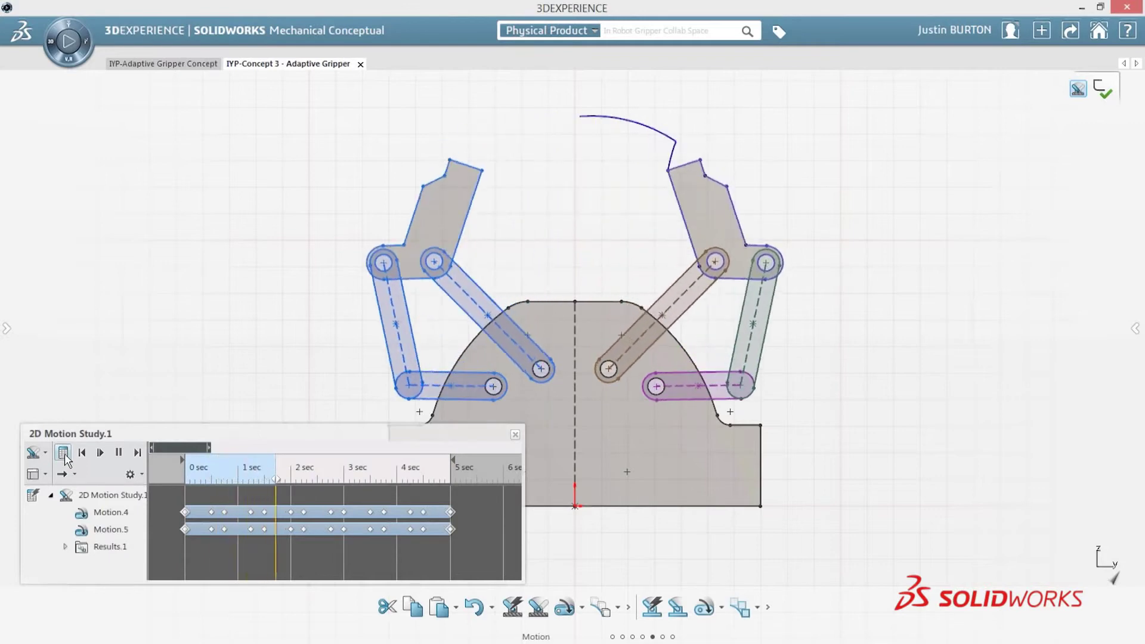
pyautogui.click(515, 434)
# Convert the sketched base, right finger and its three links into components, leaving out the mirrored left finger and links.
pyautogui.click(643, 636)
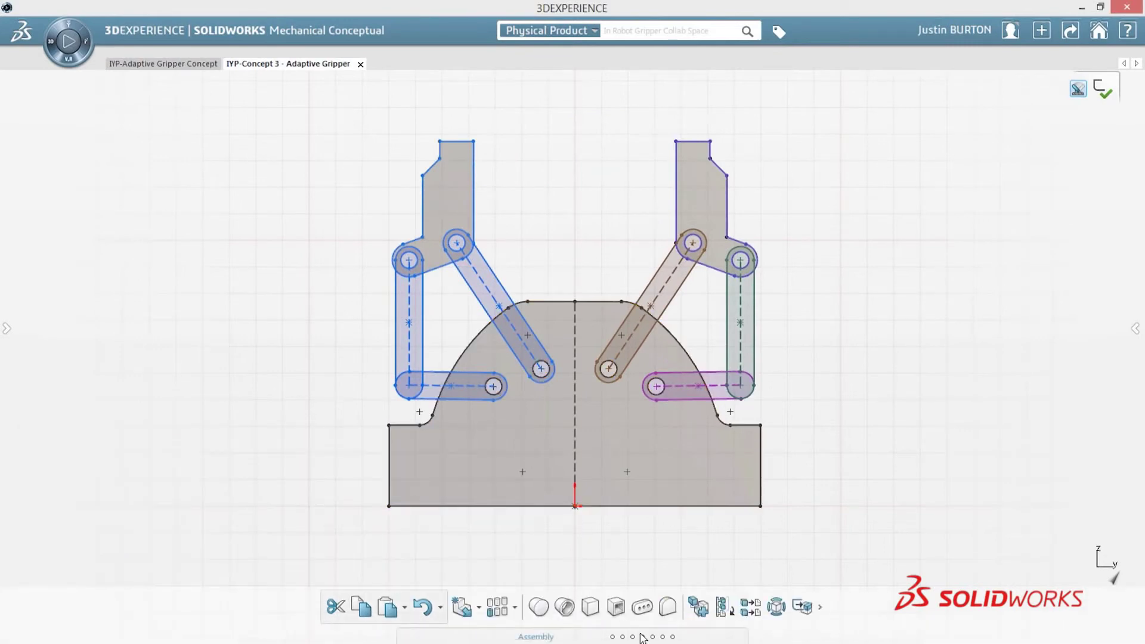
pyautogui.click(802, 607)
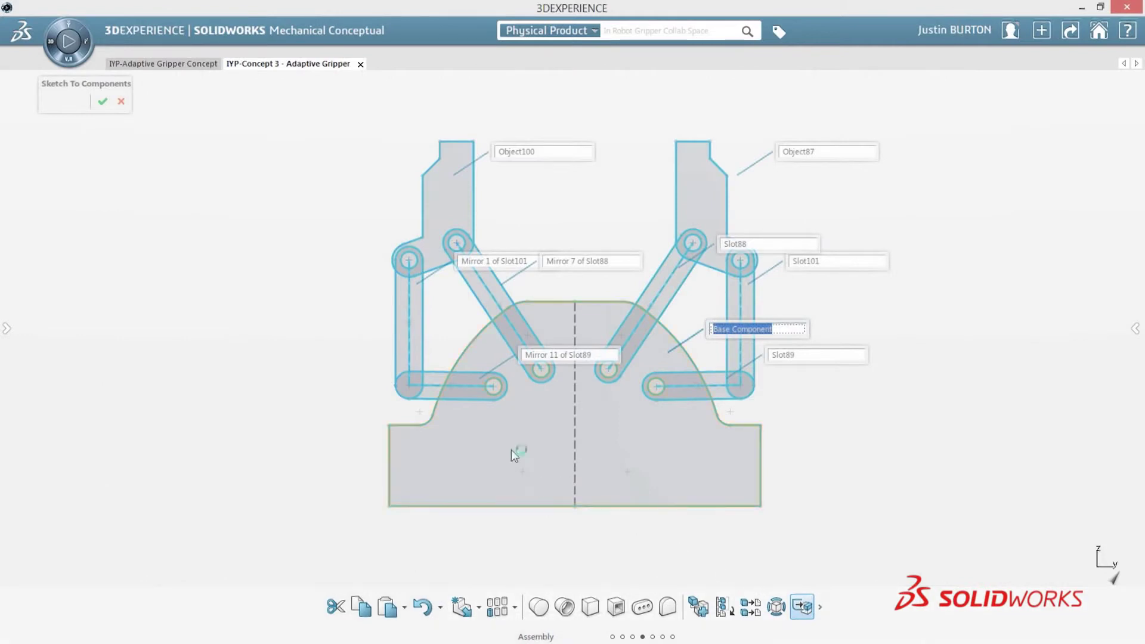
pyautogui.click(483, 287)
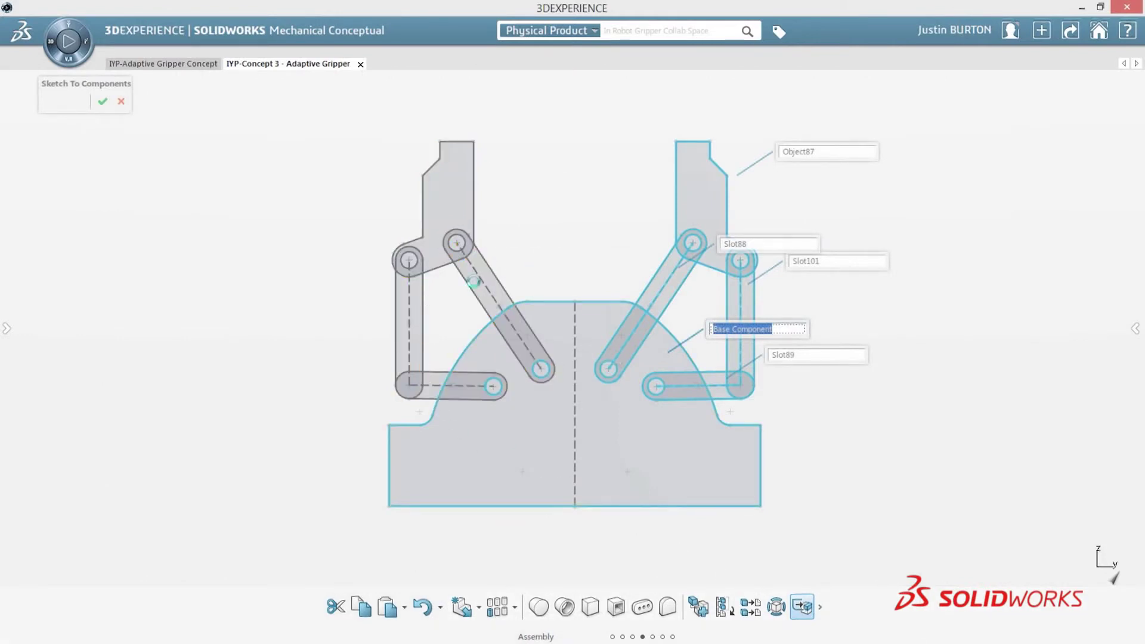
pyautogui.press('Return')
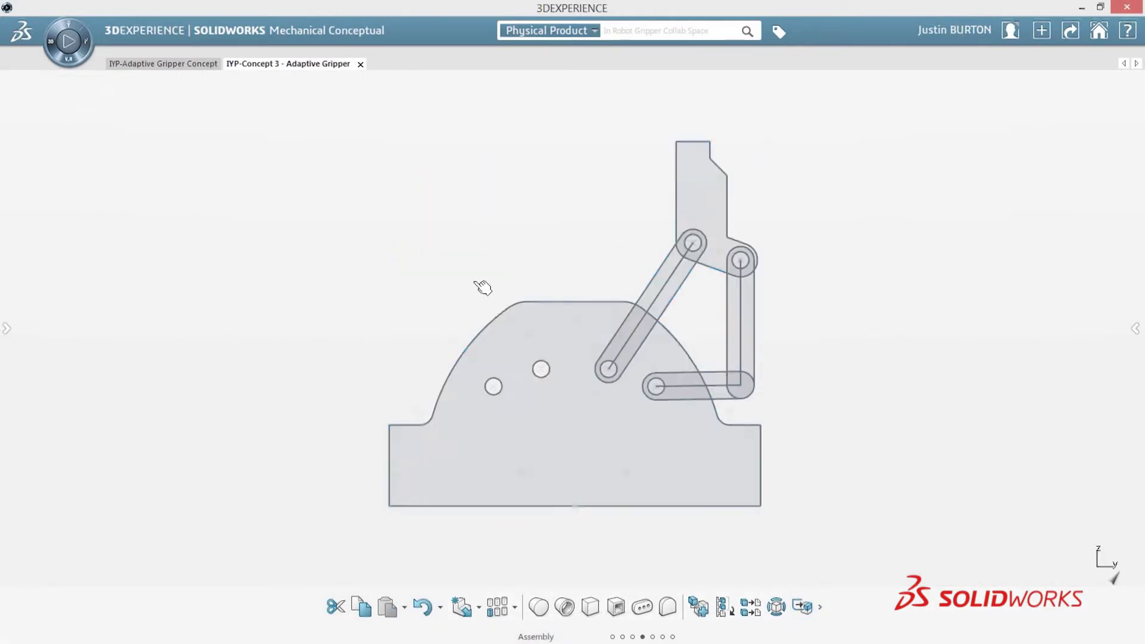
pyautogui.click(6, 328)
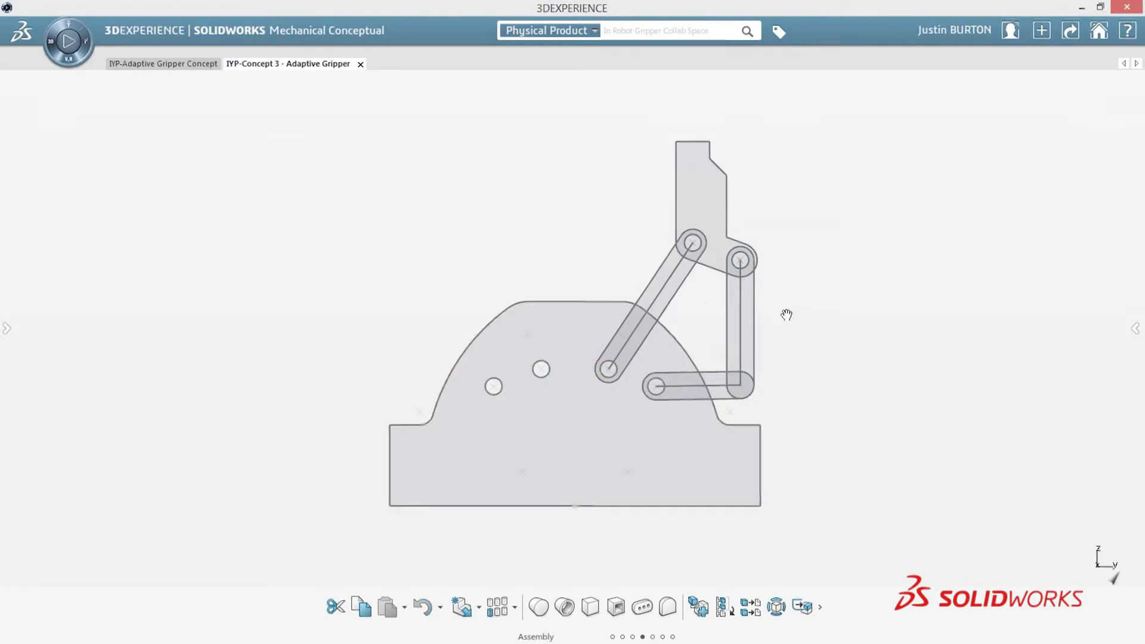
# Open the base component's derived sketch for editing and extrude its profile symmetrically to a total depth of 0.875 in.
pyautogui.moveTo(787, 315); pyautogui.dragTo(723, 360, button='middle')
pyautogui.click(575, 379)
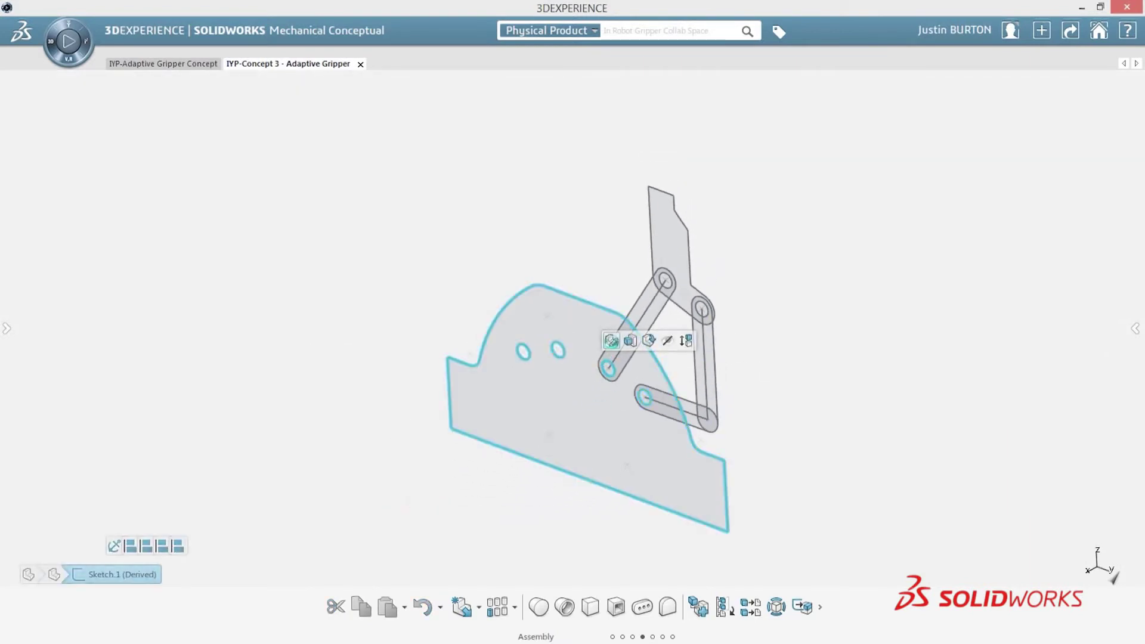
pyautogui.click(611, 340)
pyautogui.click(573, 364)
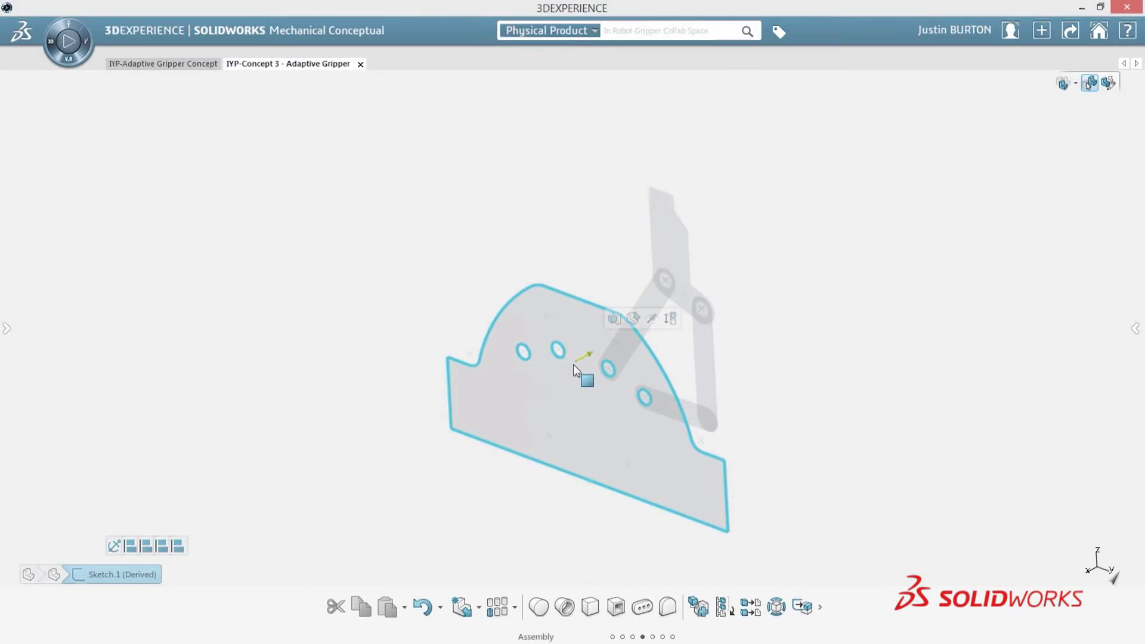
pyautogui.moveTo(594, 356); pyautogui.dragTo(571, 365)
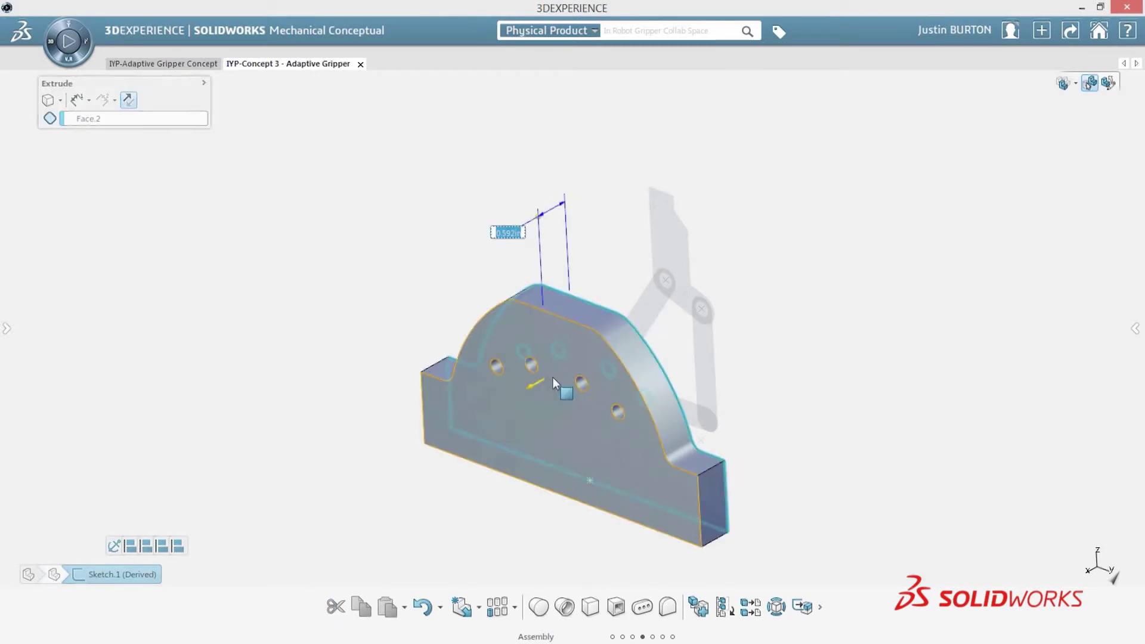
pyautogui.click(86, 99)
pyautogui.click(114, 141)
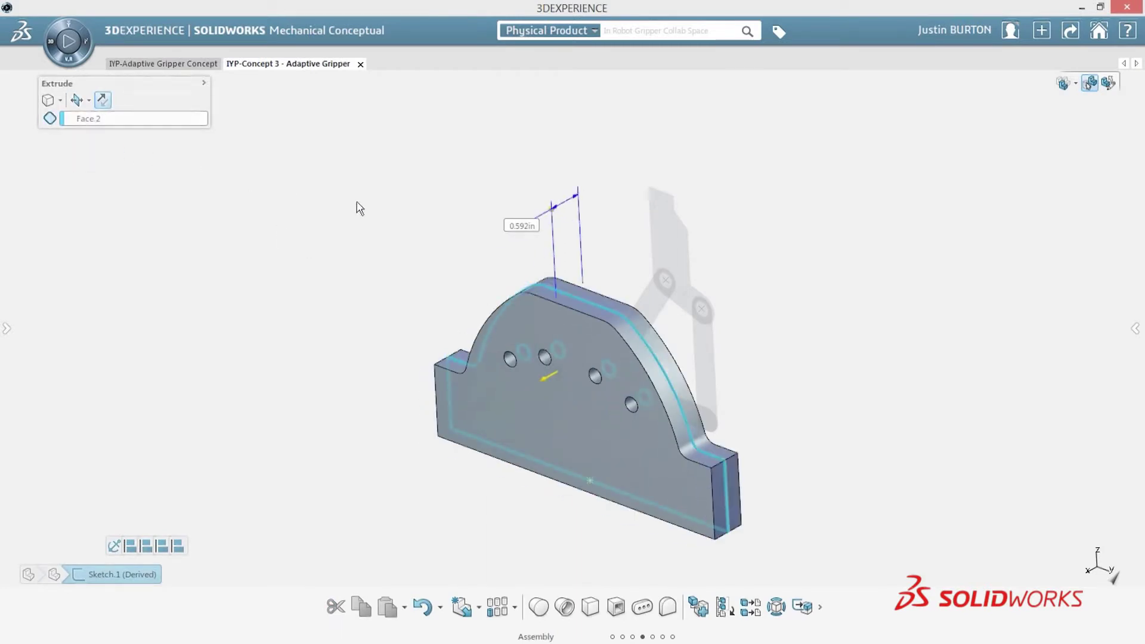
pyautogui.press('Return')
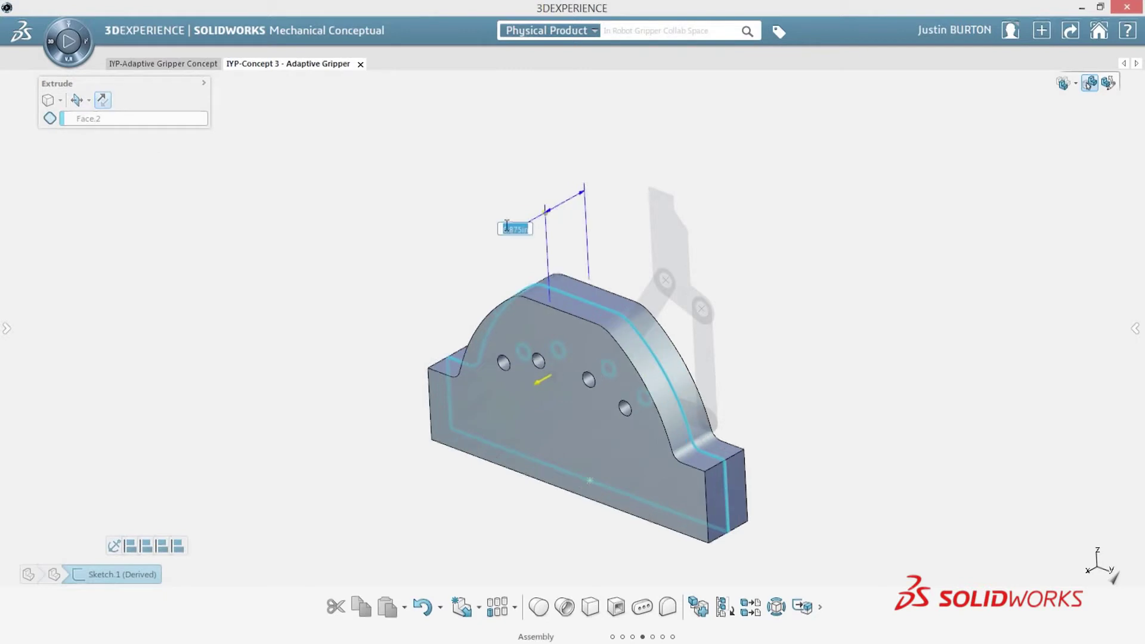
pyautogui.click(511, 233)
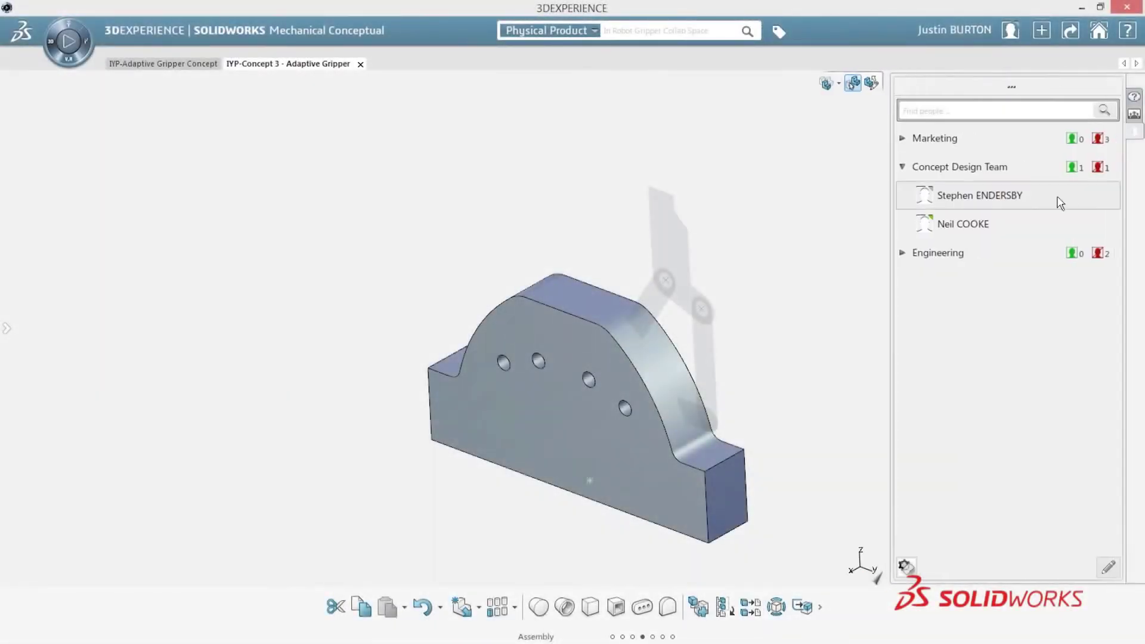
# Start a chat with the available Concept Design Team member and exchange greetings.
pyautogui.click(1080, 226)
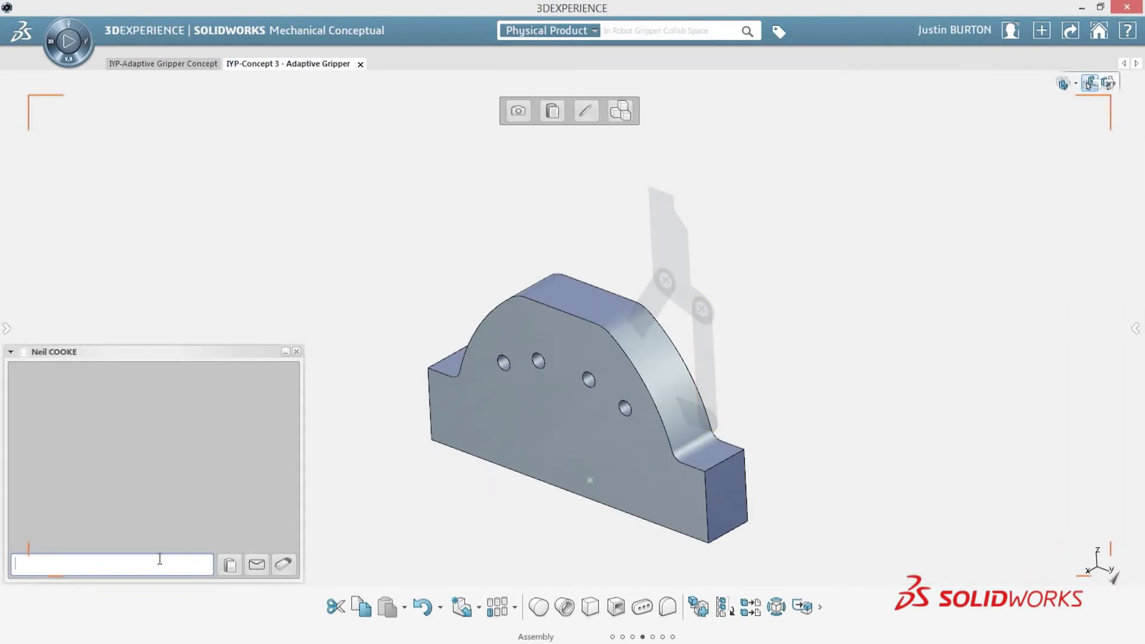
pyautogui.write('Hi Neil')
pyautogui.press('Return')
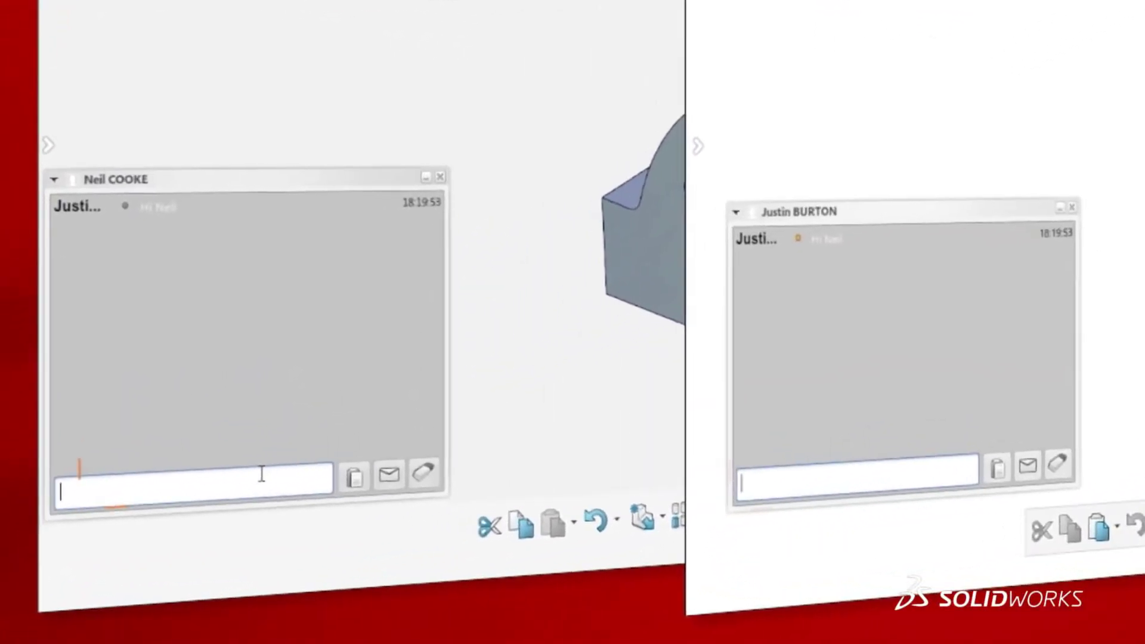
pyautogui.click(888, 464)
pyautogui.write('Hi Justin')
pyautogui.press('Return')
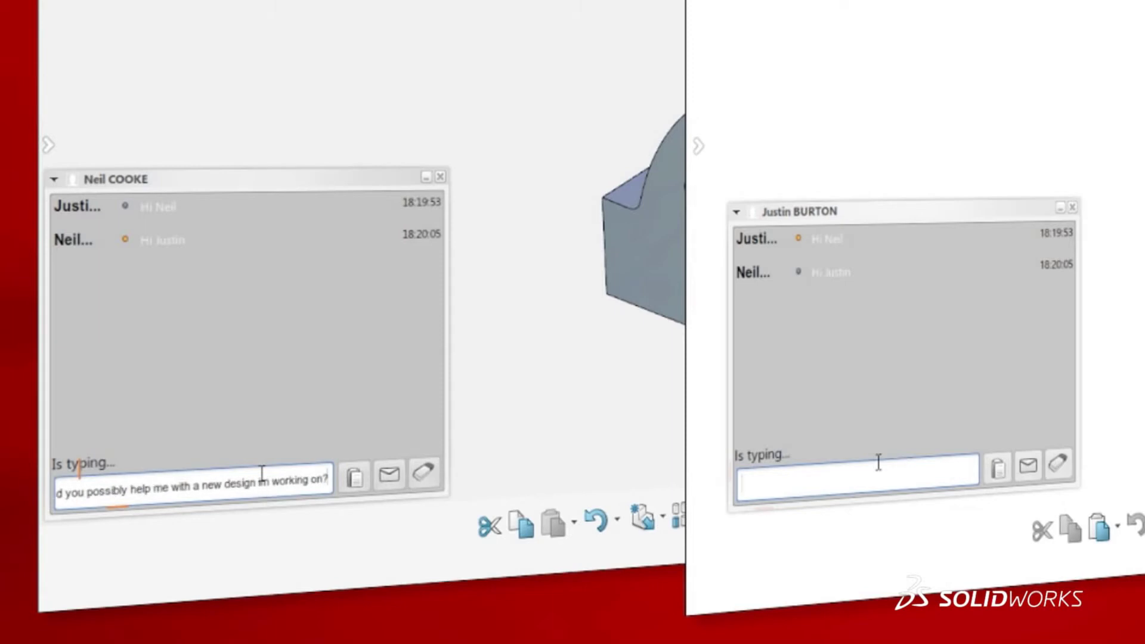
# Send "Could you possibly help me with a new design im working on?" and reply "Yeah sure" from the colleague's session.
pyautogui.press('Return')
pyautogui.write('Yeah s')
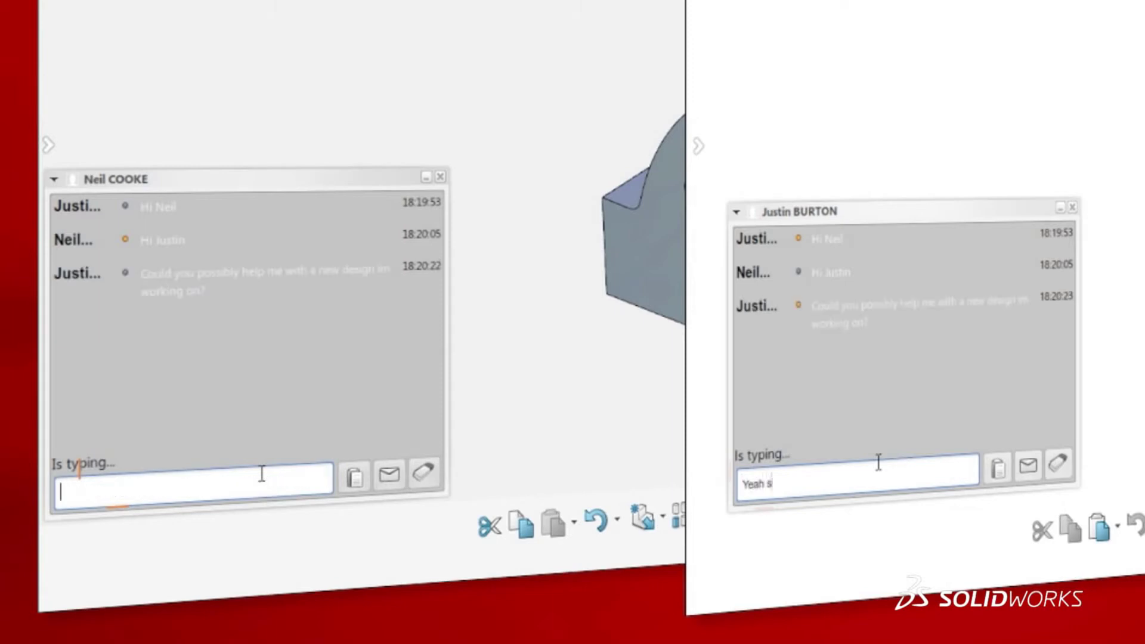
pyautogui.write('ure')
pyautogui.press('Return')
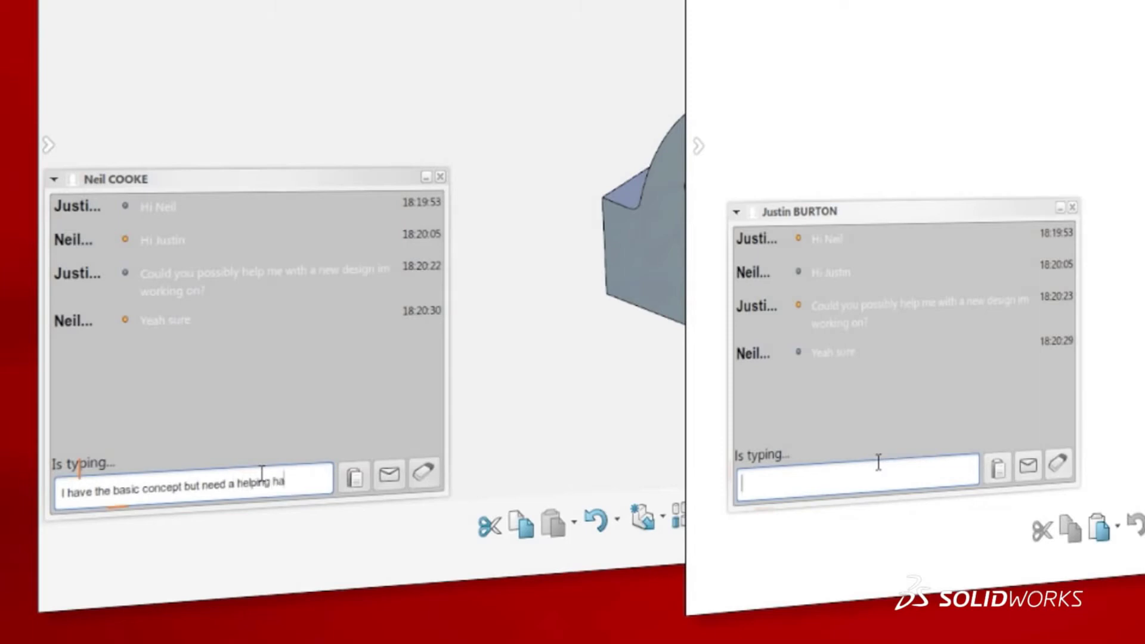
# Message the colleague "I have the basic concept but need a helping hand with modelling some components" and "search for Concept 3".
pyautogui.write('lling some components')
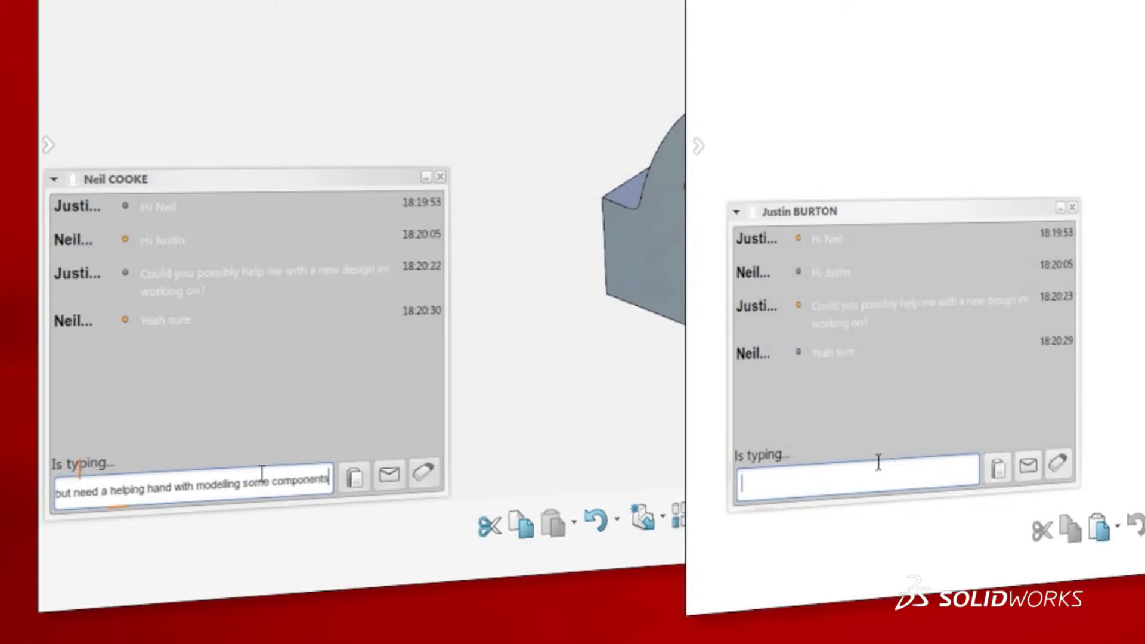
pyautogui.press('Return')
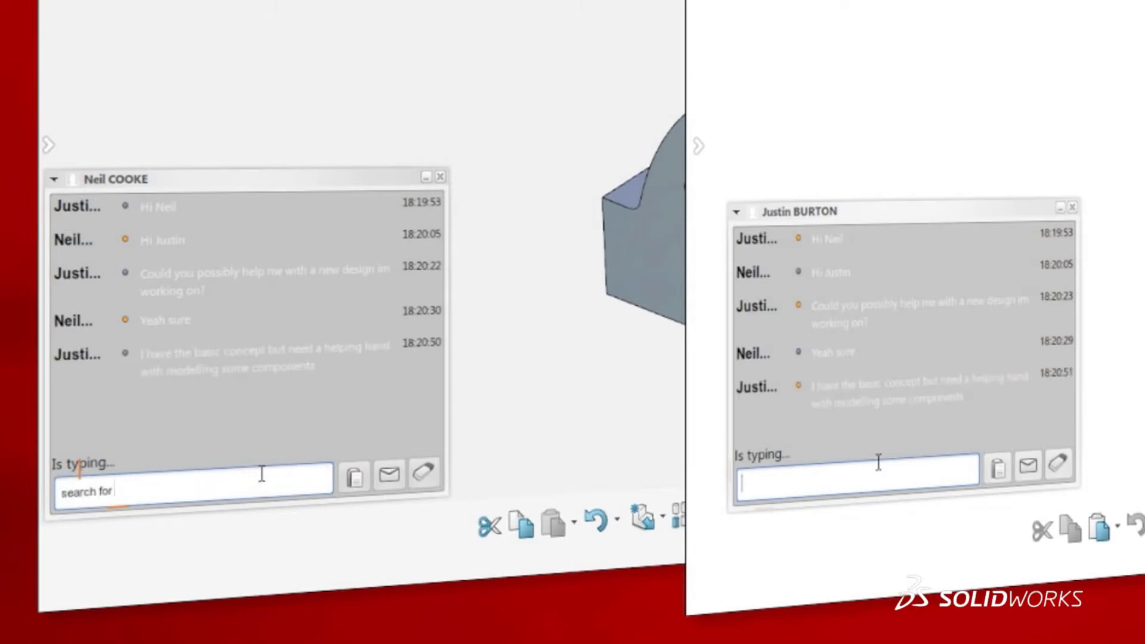
pyautogui.press('Return')
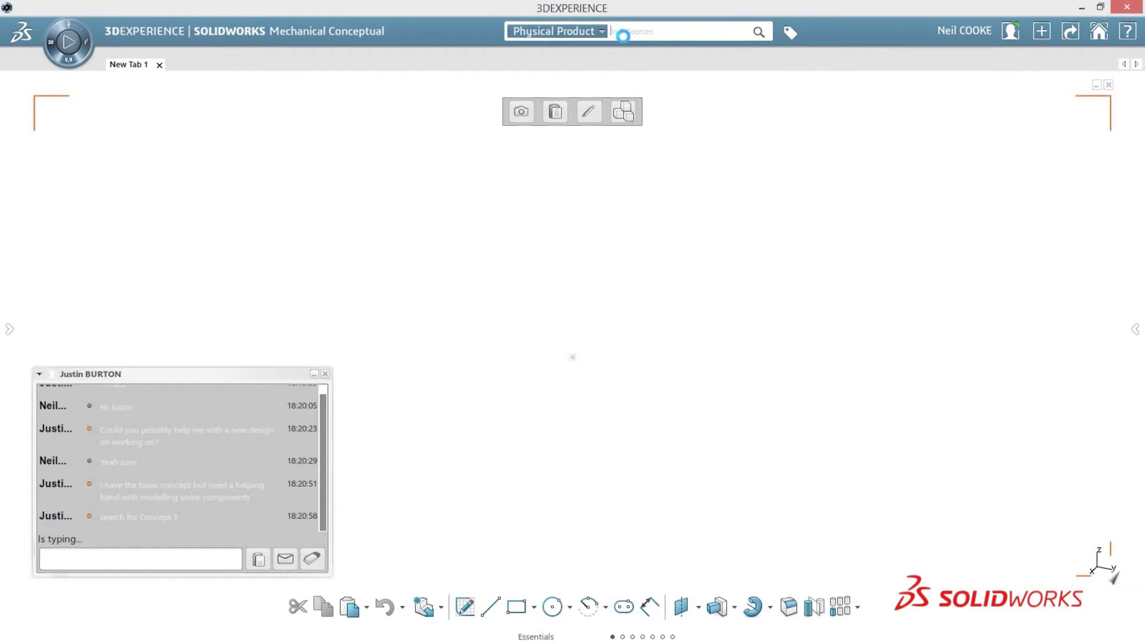
# Search the physical products for "Concept 3" in the colleague's session and open the IYP-Concept 3 adaptive gripper.
pyautogui.write('Concept 3')
pyautogui.press('Return')
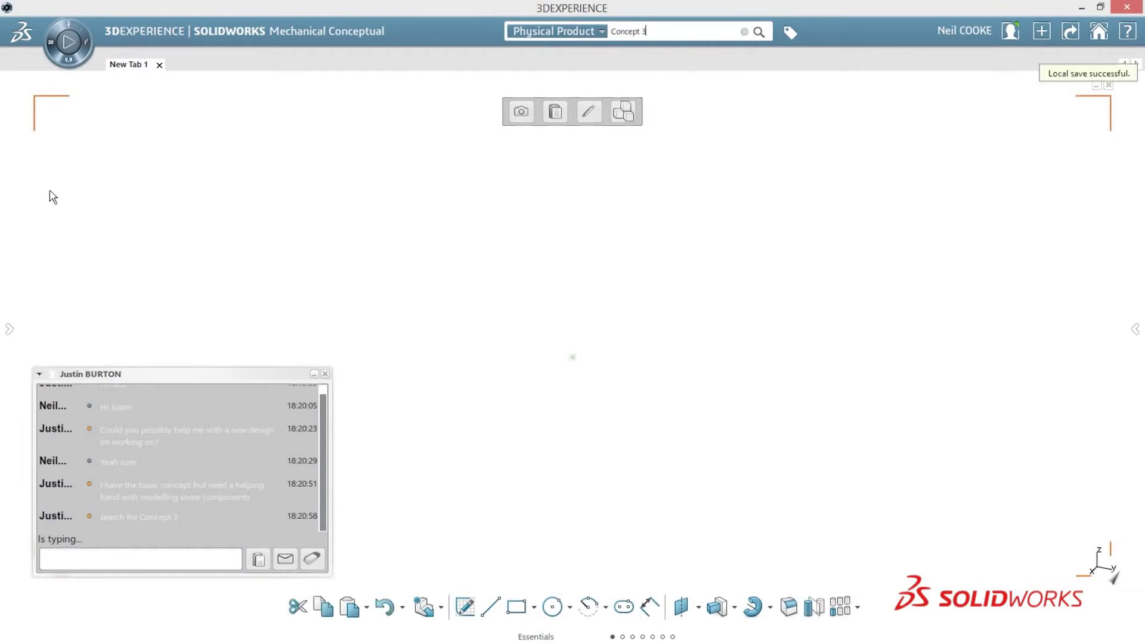
pyautogui.click(77, 173)
pyautogui.rightClick(84, 168)
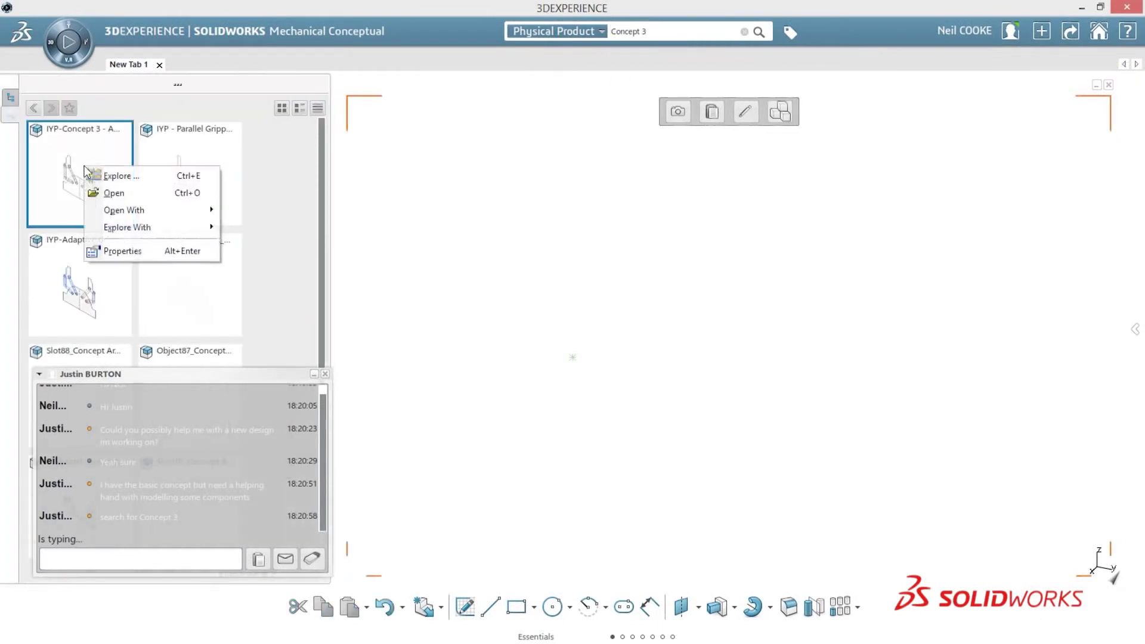
pyautogui.click(111, 194)
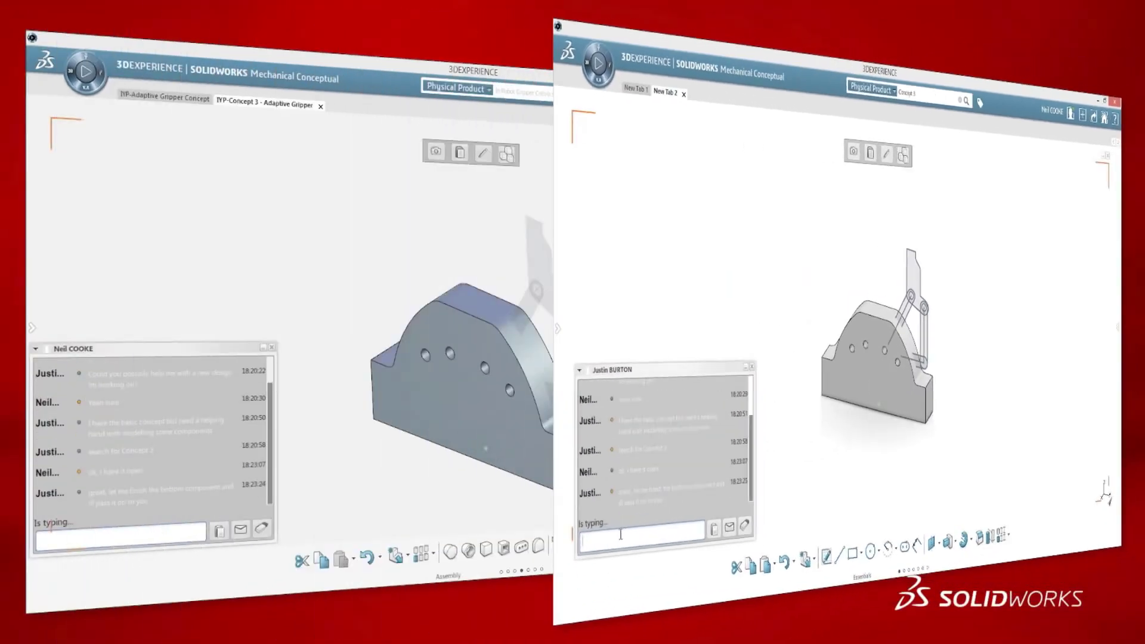
# Orient the extruded base in the first designer's session to examine it from another angle.
pyautogui.moveTo(417, 404); pyautogui.dragTo(510, 404, button='middle')
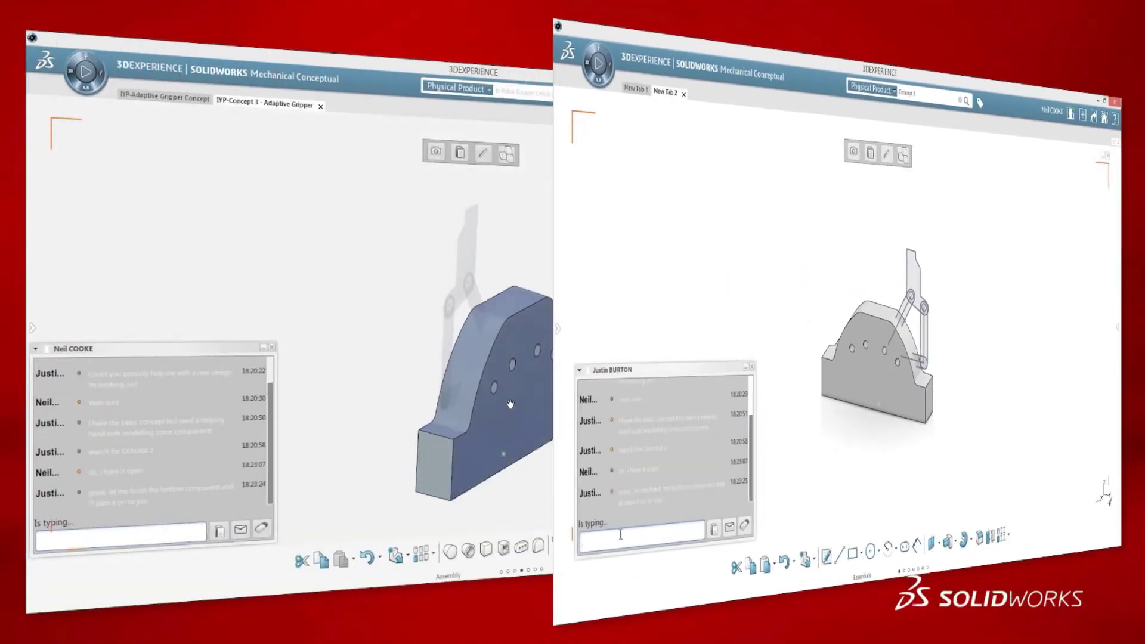
pyautogui.press('l')
pyautogui.click(511, 447)
pyautogui.press('space')
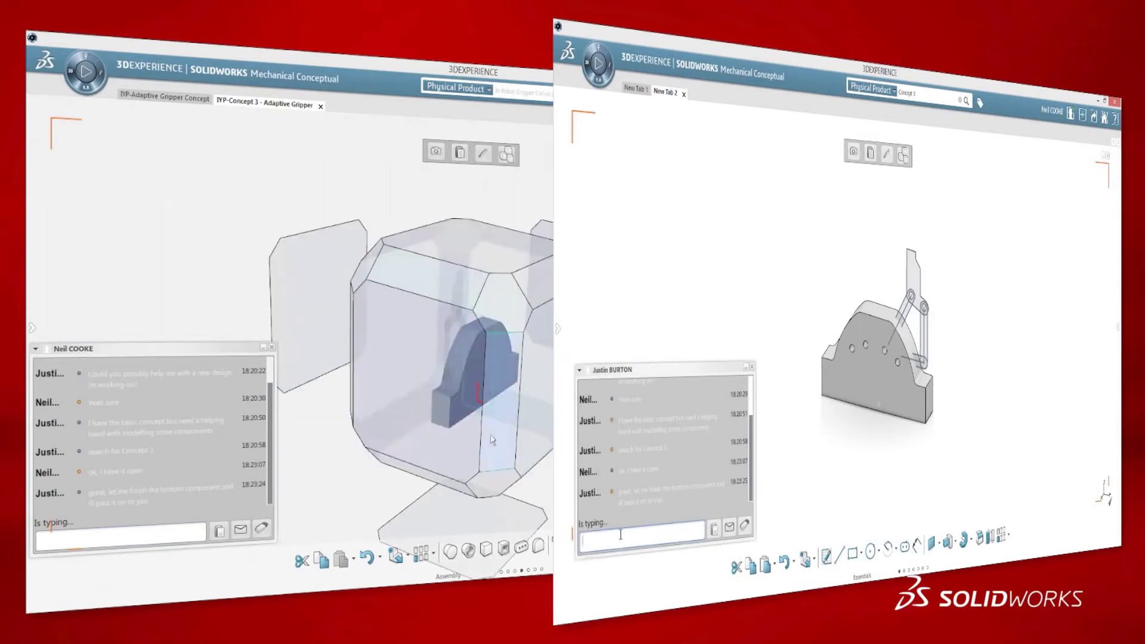
pyautogui.click(493, 439)
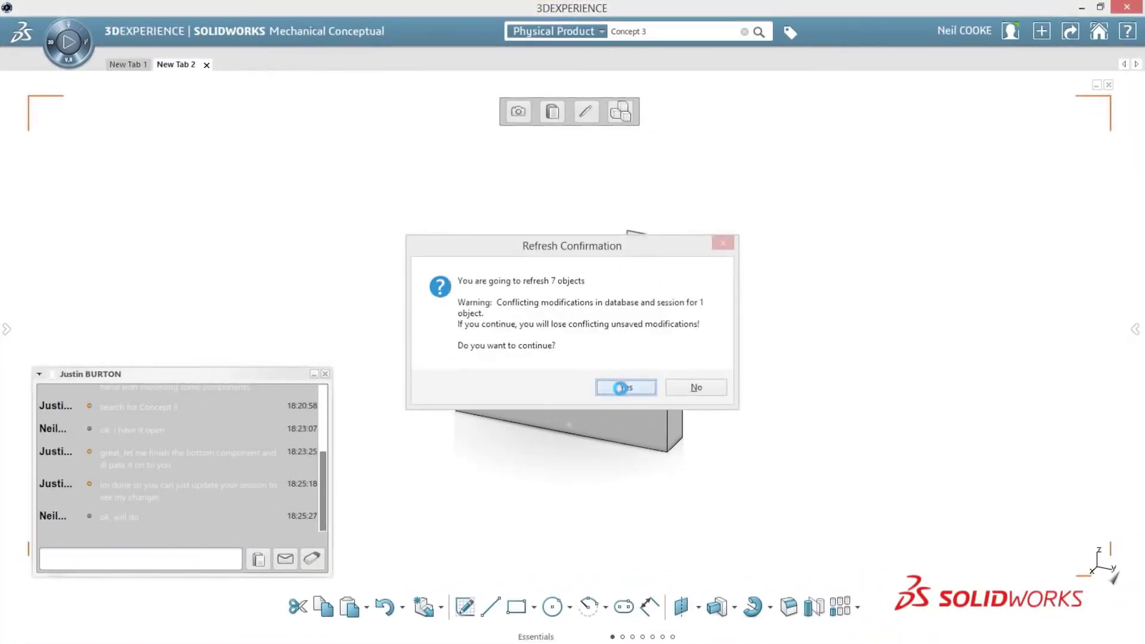
# Refresh the colleague's session with the updated gripper objects, accepting the loss of conflicting unsaved modifications.
pyautogui.click(621, 387)
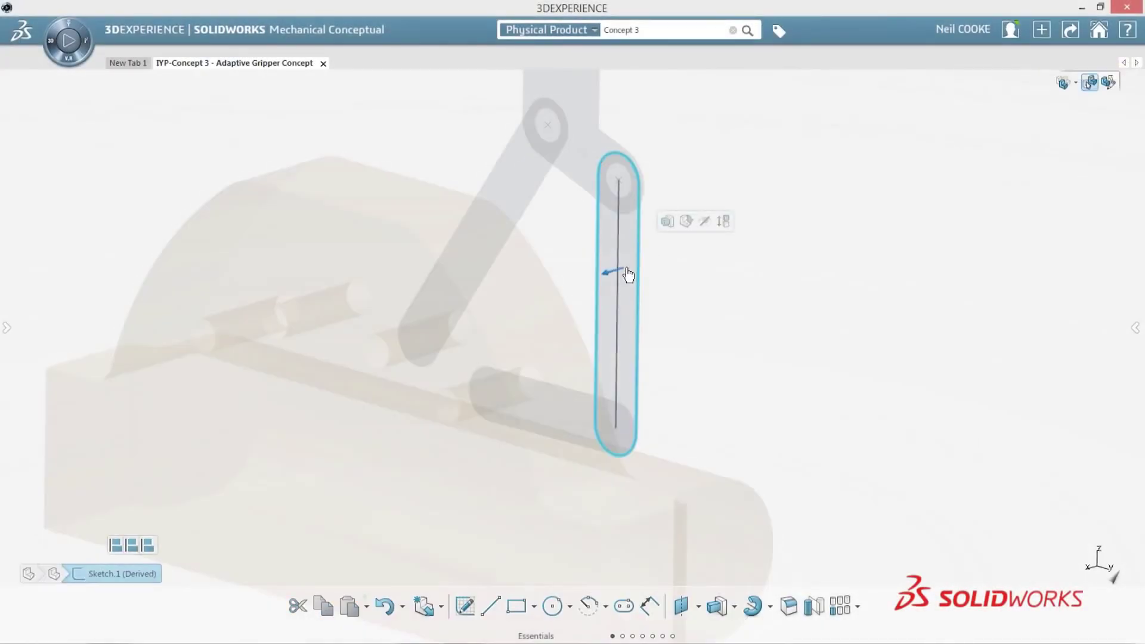
# Extrude the vertical link's profile and cut circular pin holes through both of its ends.
pyautogui.moveTo(624, 272); pyautogui.dragTo(595, 275)
pyautogui.moveTo(595, 276); pyautogui.dragTo(525, 295)
pyautogui.click(556, 190)
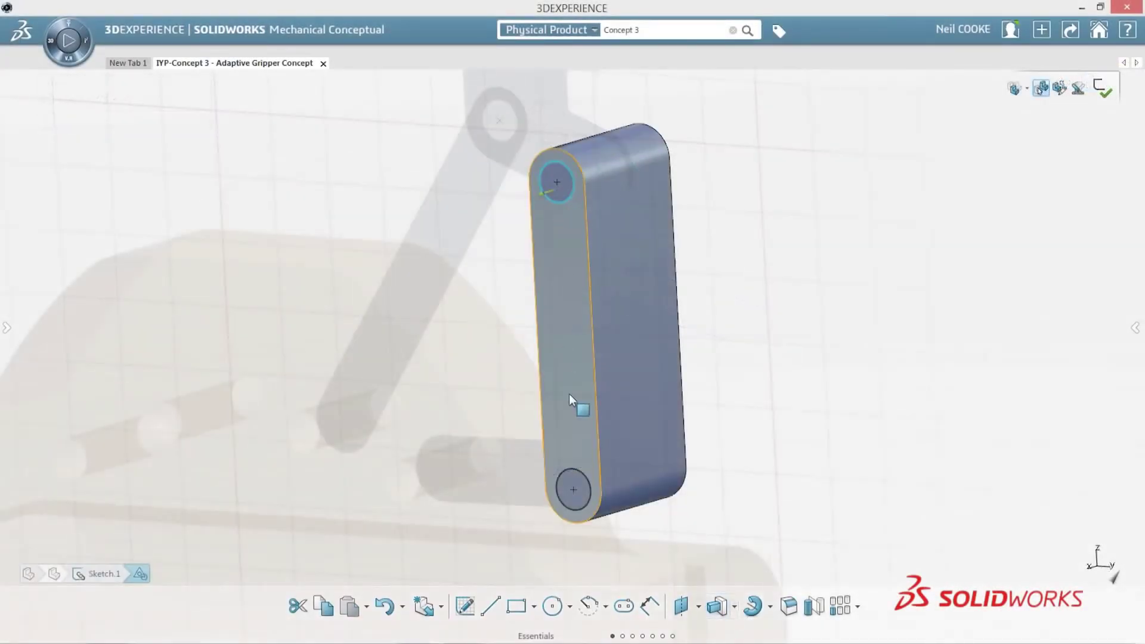
pyautogui.keyDown('ctrl'); pyautogui.click(577, 483); pyautogui.keyUp('ctrl')
pyautogui.moveTo(560, 485); pyautogui.dragTo(578, 483)
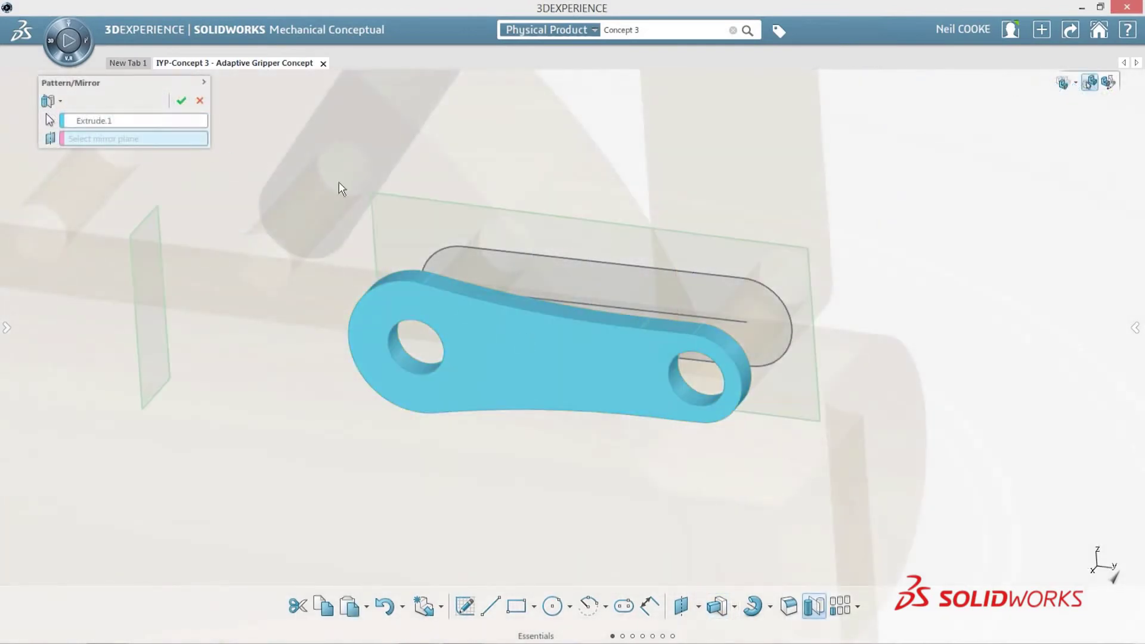
# Mirror the lower link's extruded plate about the Front plane and extrude the diagonal link's profile between two faces.
pyautogui.click(385, 199)
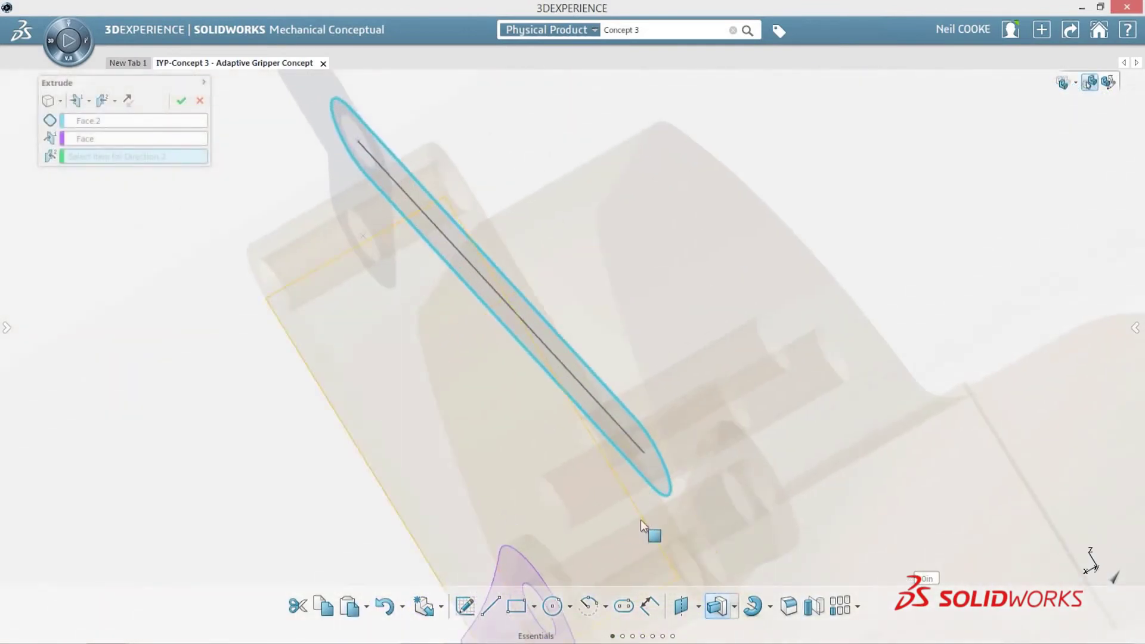
pyautogui.click(717, 505)
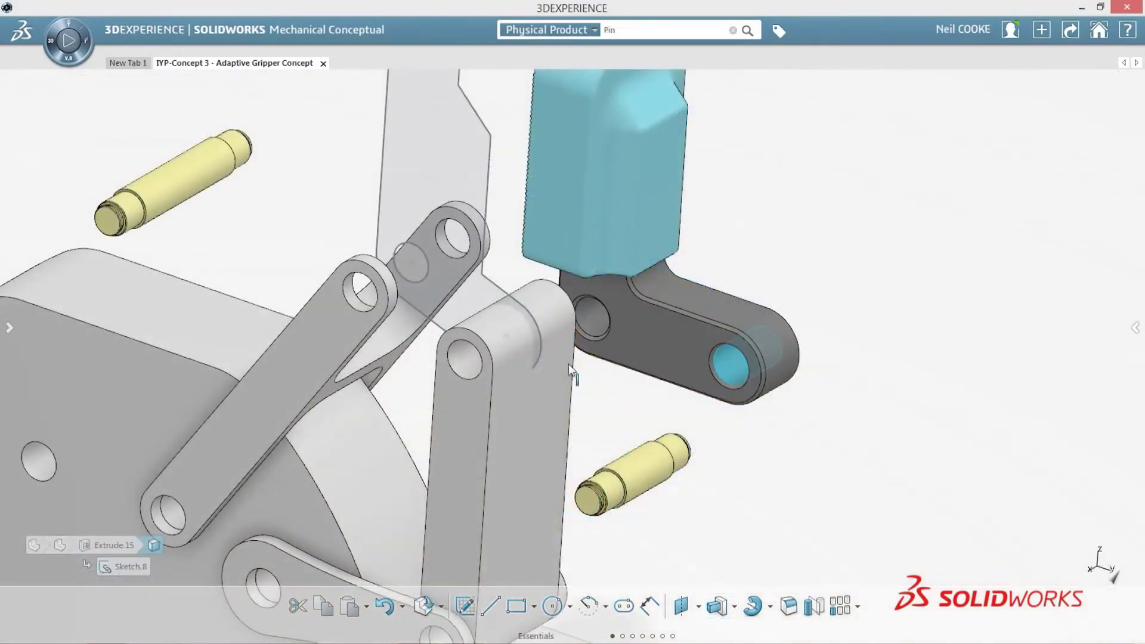
# Align the detailed finger's outer pin hole with the vertical link's upper pivot and move the finger between the links.
pyautogui.click(511, 335)
pyautogui.click(626, 314)
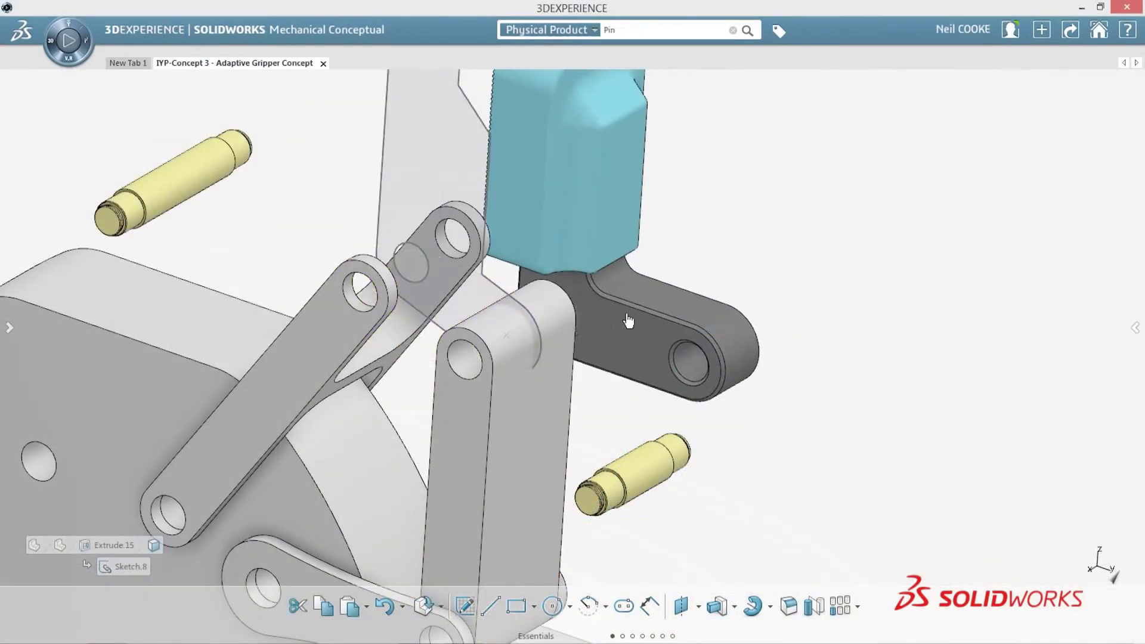
pyautogui.moveTo(629, 314); pyautogui.dragTo(673, 306, button='middle')
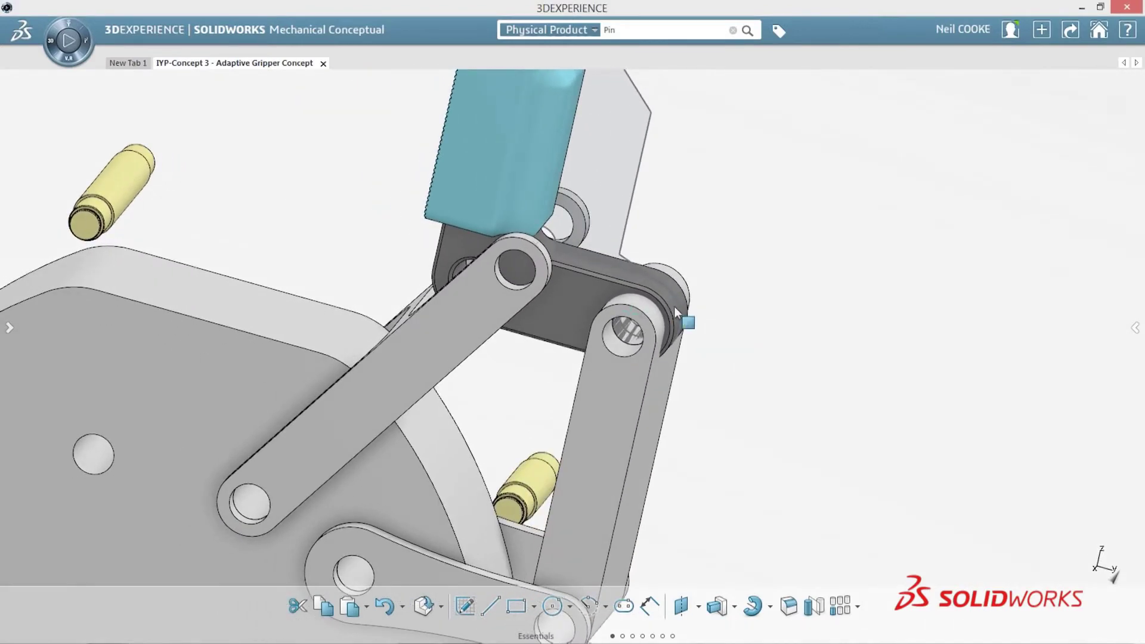
# Open the finger part in its own session from the assembly and show its feature tree beside the pivot arm.
pyautogui.click(609, 294)
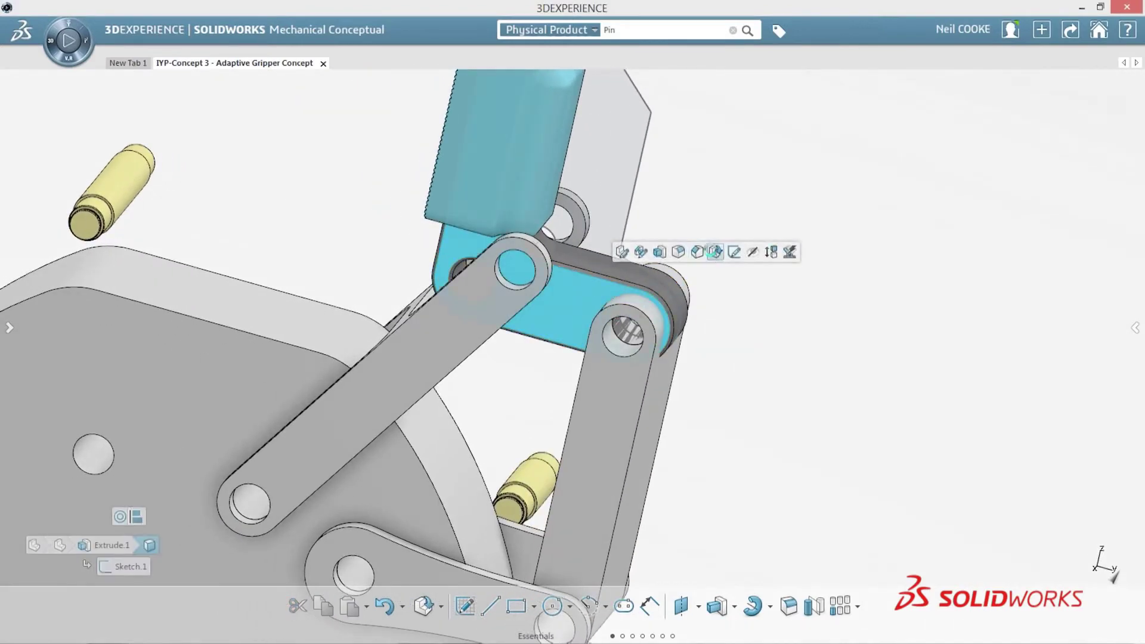
pyautogui.click(715, 251)
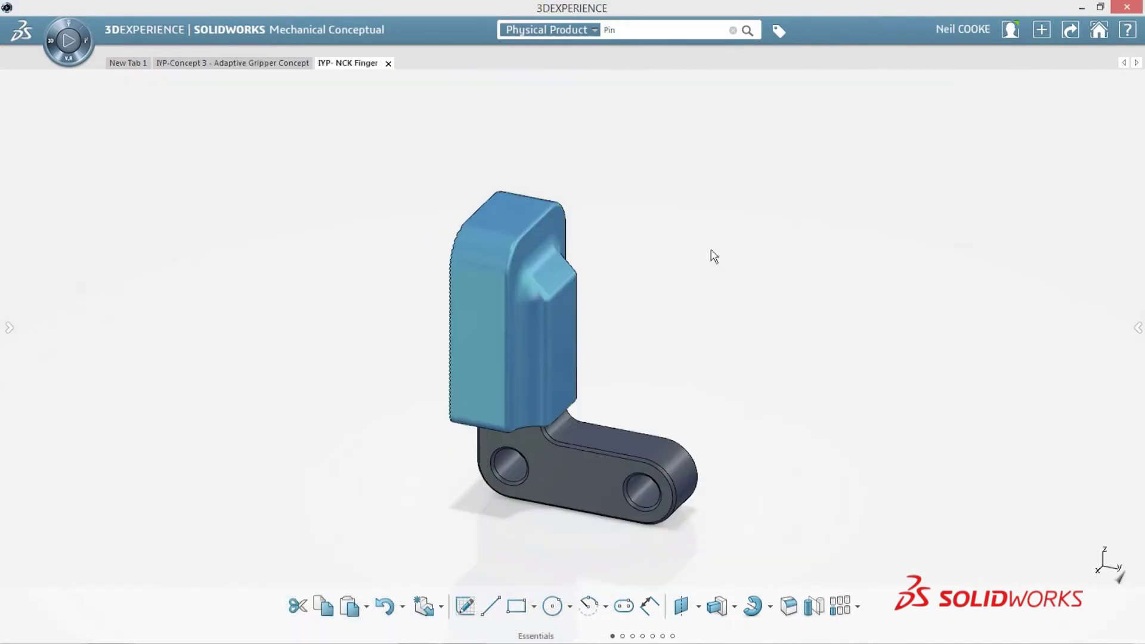
pyautogui.click(10, 327)
pyautogui.moveTo(323, 328); pyautogui.dragTo(324, 354)
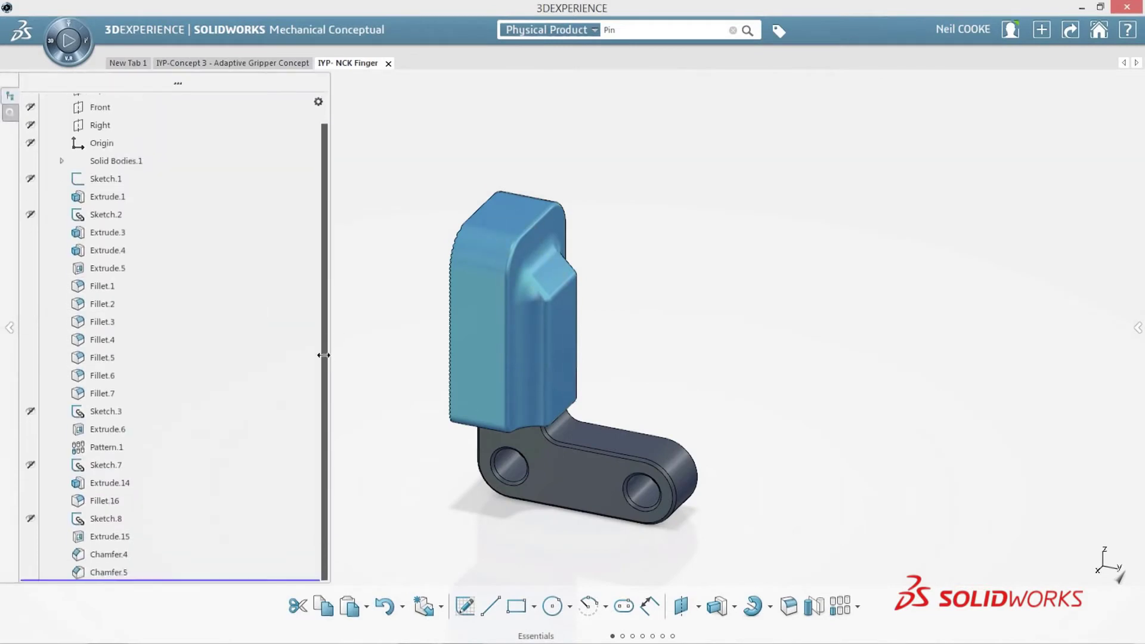
pyautogui.scroll(-5, 620, 391)
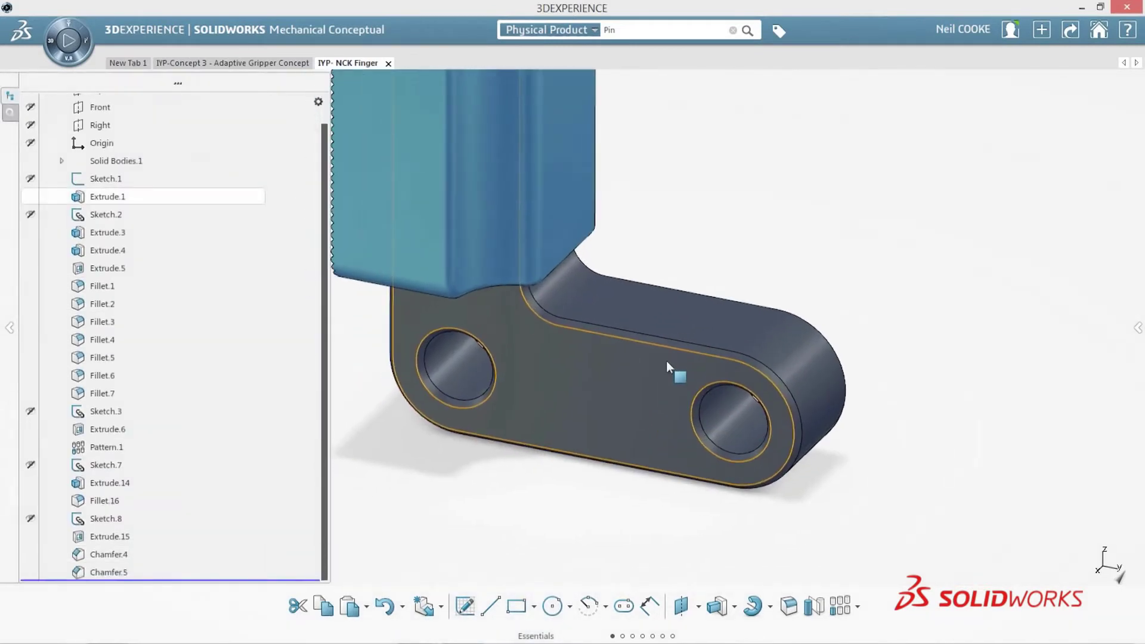
# Set the centre-to-centre length of the slot in the finger arm's extrusion to 0.75 in.
pyautogui.doubleClick(792, 358)
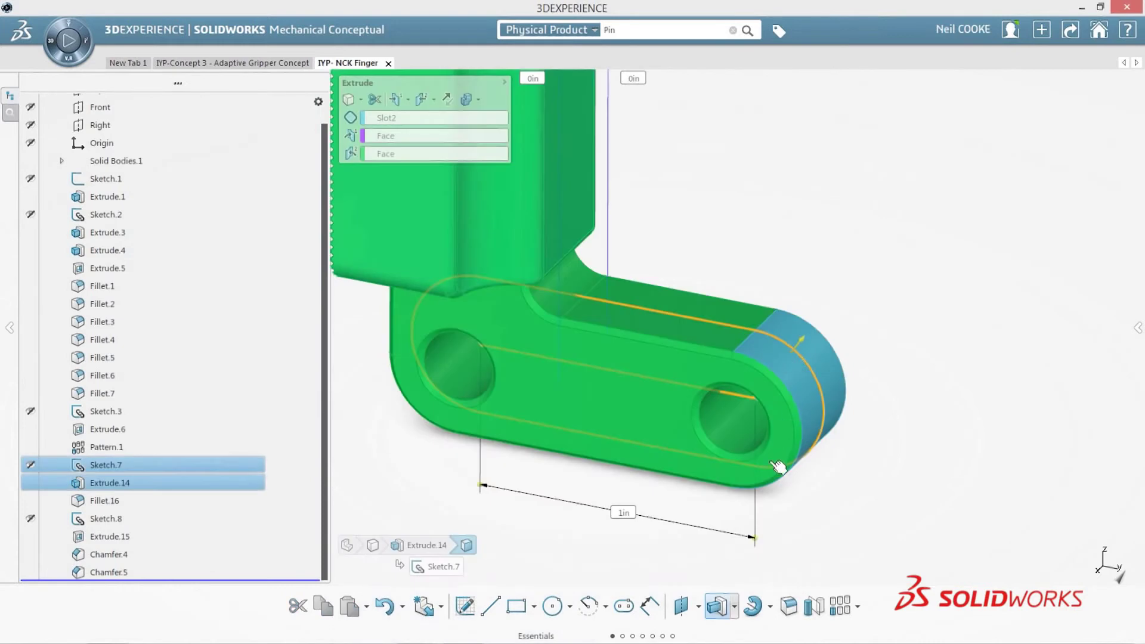
pyautogui.moveTo(750, 538); pyautogui.dragTo(678, 526)
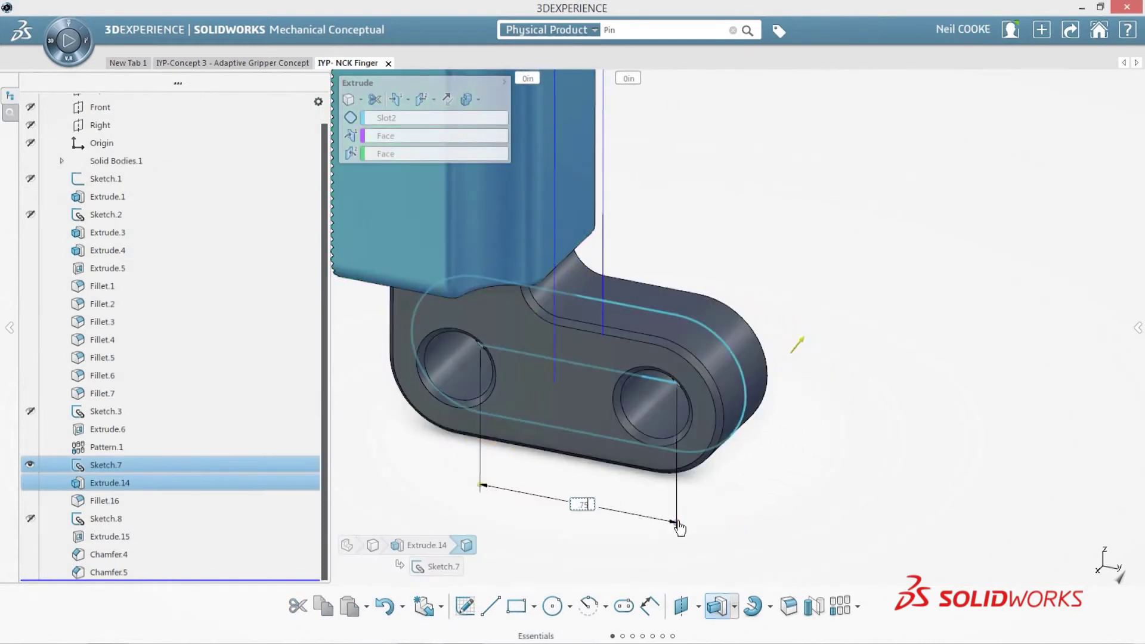
pyautogui.click(674, 539)
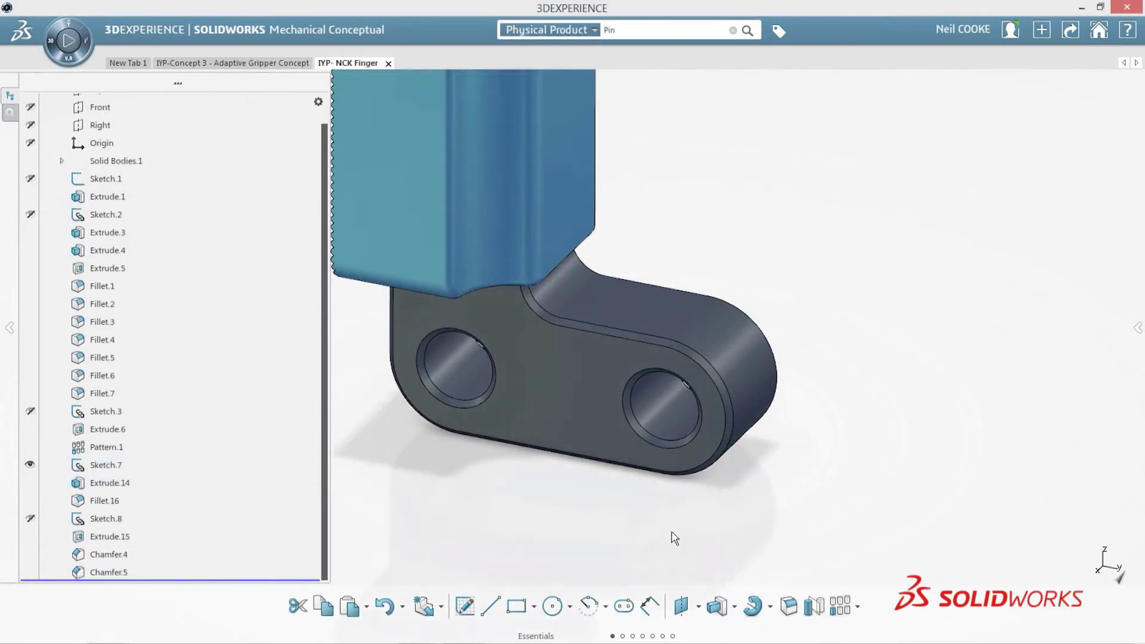
# Direct-edit the rounded end of the finger's lower arm together with its adjoining upper and lower faces.
pyautogui.click(750, 380)
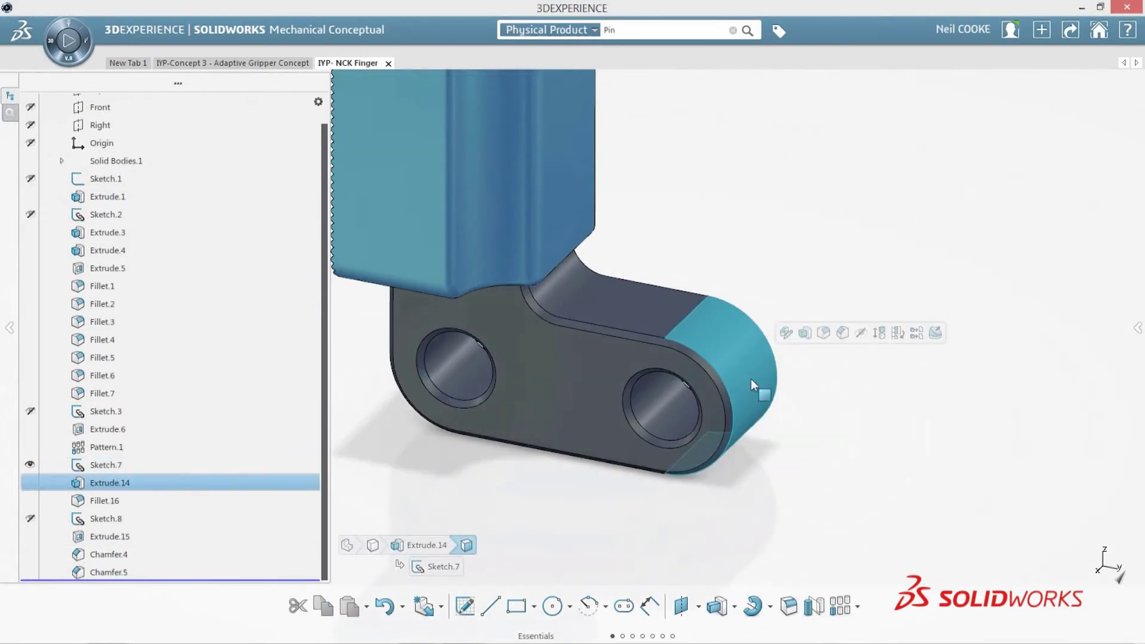
pyautogui.click(935, 333)
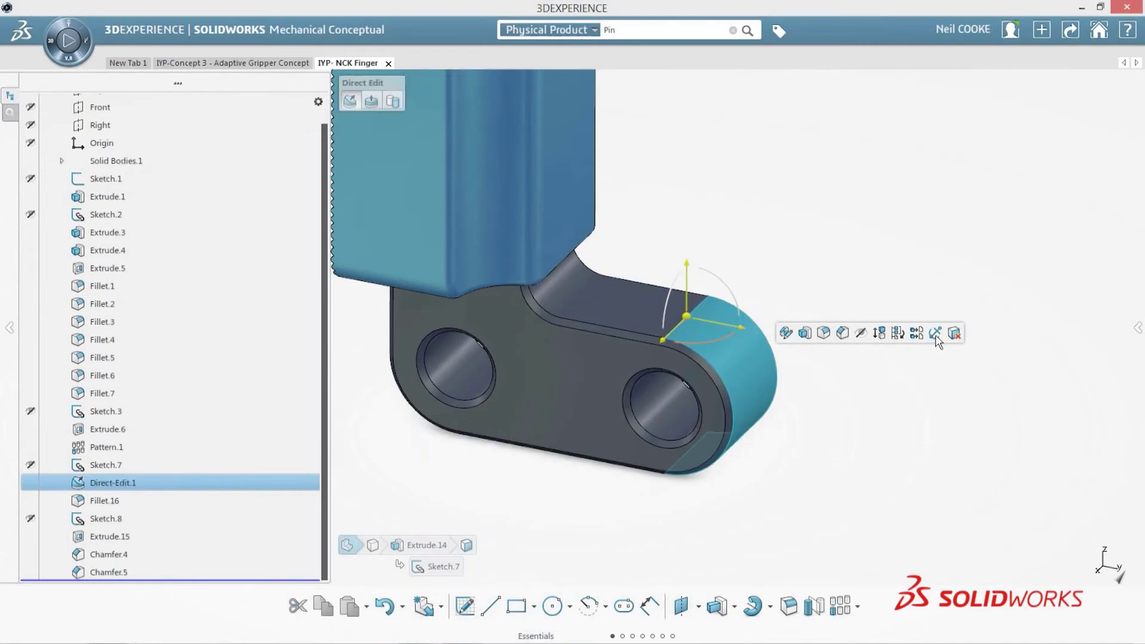
pyautogui.click(638, 310)
pyautogui.moveTo(626, 370); pyautogui.dragTo(638, 416, button='middle')
pyautogui.moveTo(622, 371); pyautogui.dragTo(627, 416, button='middle')
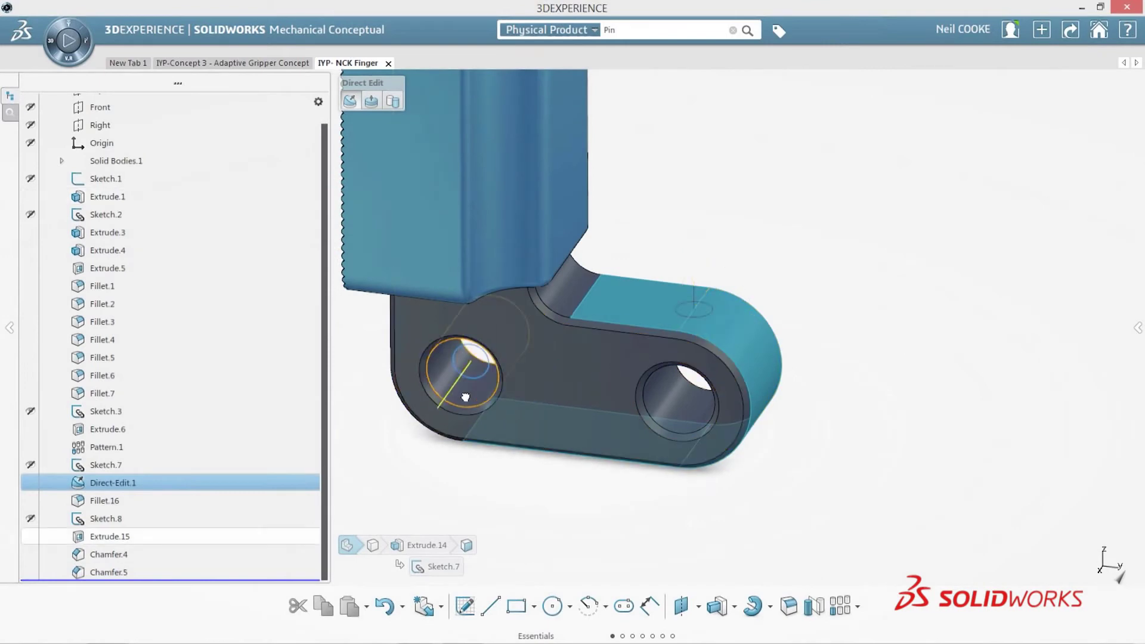
pyautogui.moveTo(457, 397); pyautogui.dragTo(457, 395)
pyautogui.moveTo(499, 339); pyautogui.dragTo(542, 340)
pyautogui.click(658, 305)
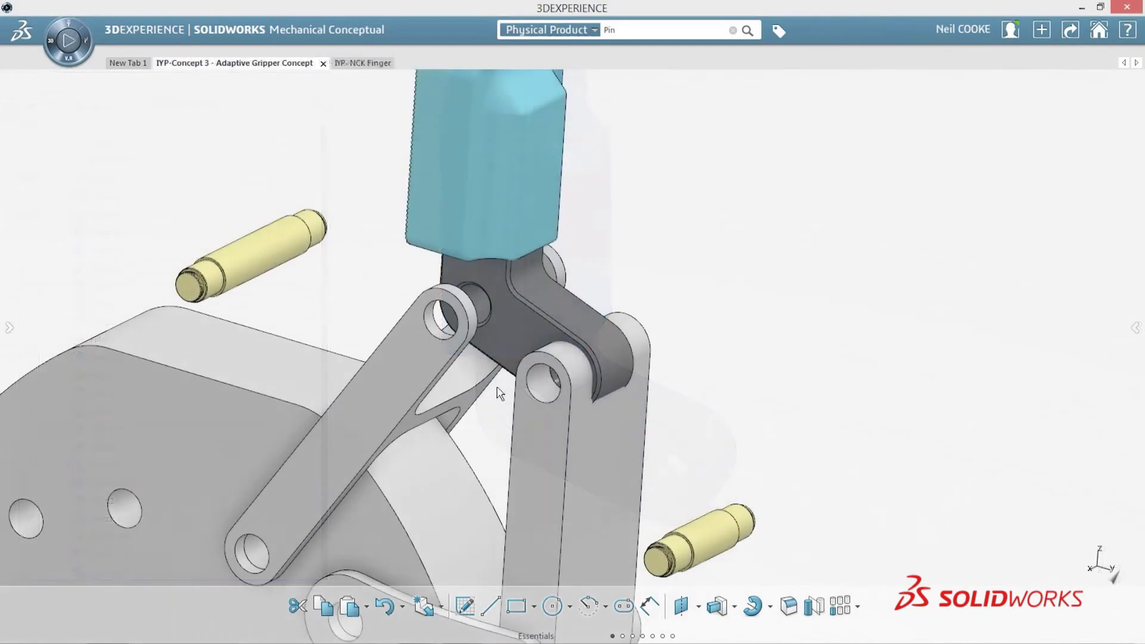
# Fit the loose upper pin into the finger's hole at the diagonal link with the MidPlaneHinge.4 connection.
pyautogui.click(265, 257)
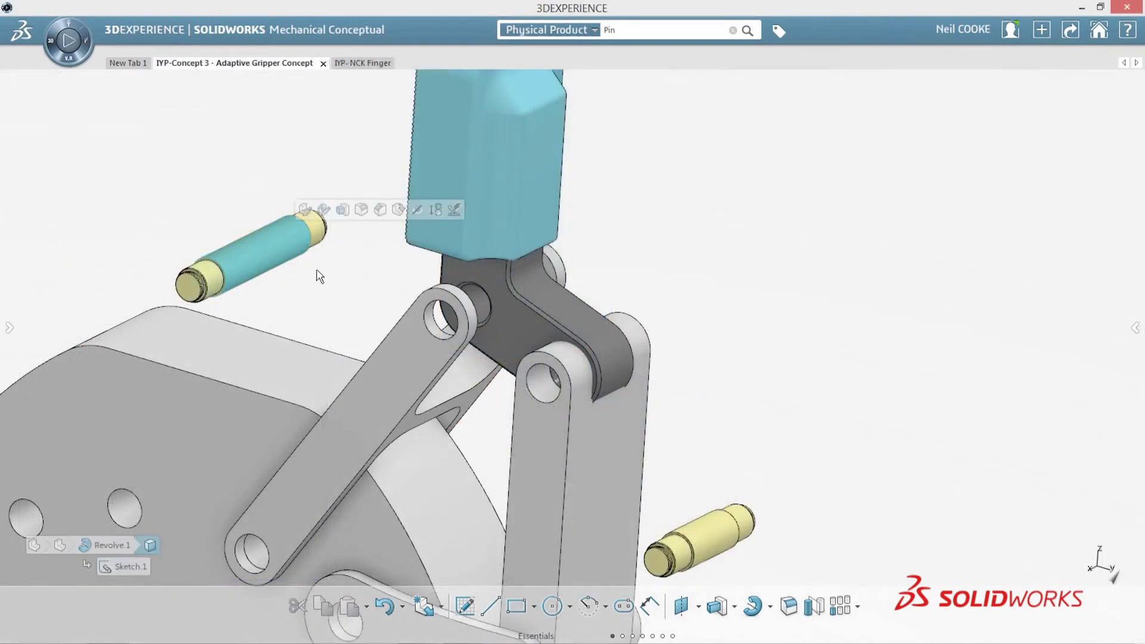
pyautogui.scroll(-2, 498, 305)
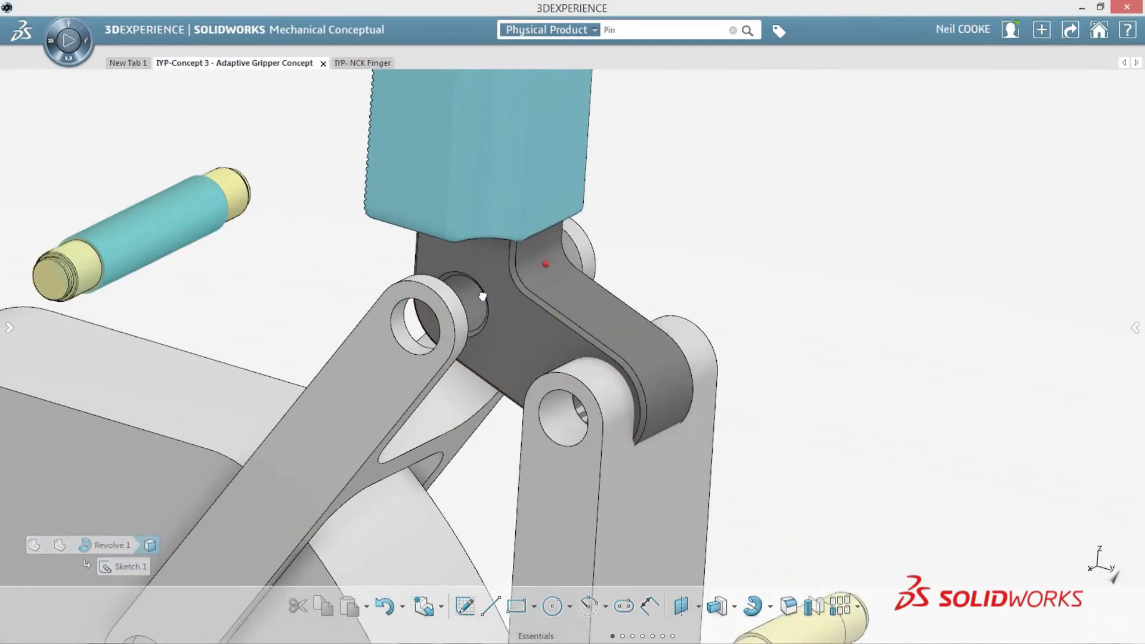
pyautogui.click(481, 296)
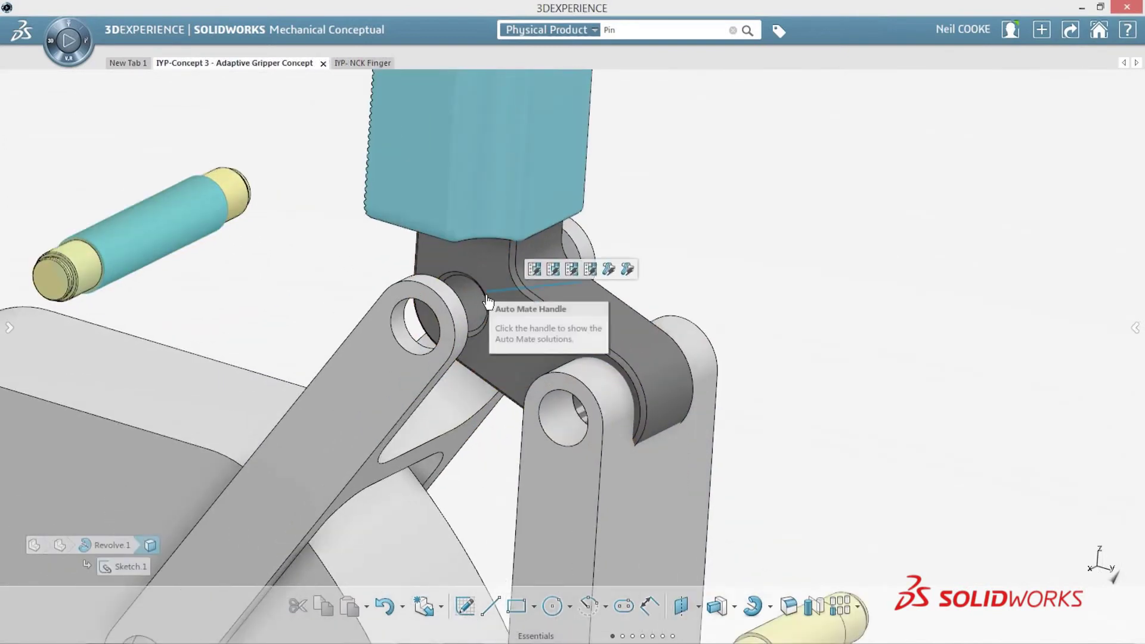
pyautogui.click(608, 268)
# Fit the remaining loose pin into the vertical link's upper pivot with a mid-plane hinge connection.
pyautogui.keyDown('ctrl'); pyautogui.moveTo(773, 442); pyautogui.dragTo(752, 310, button='middle'); pyautogui.keyUp('ctrl')
pyautogui.click(784, 492)
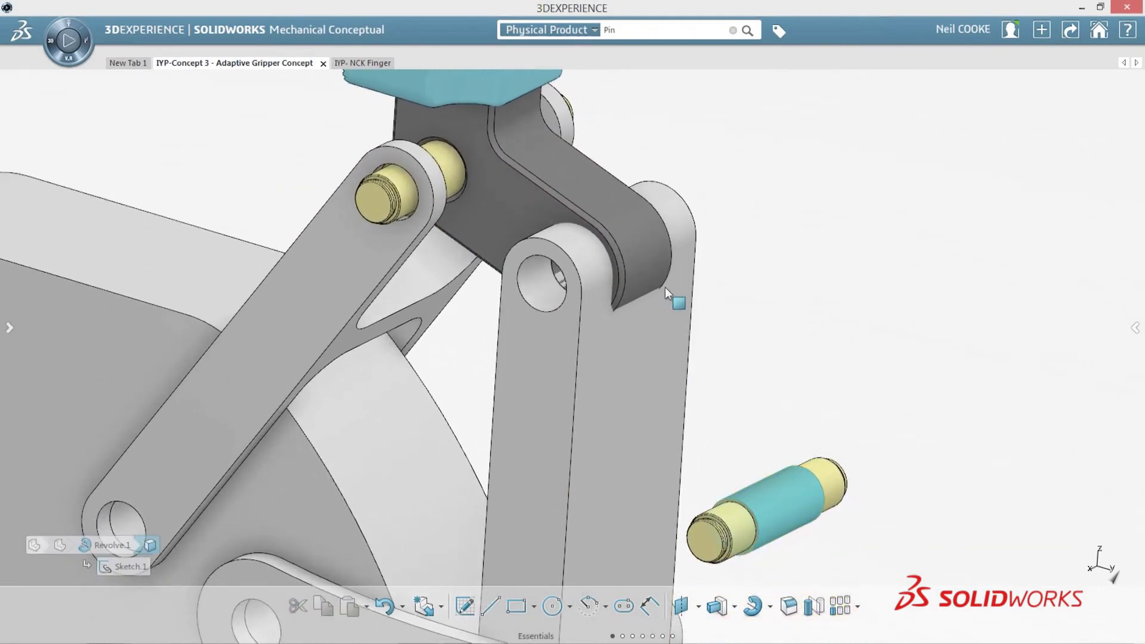
pyautogui.click(642, 255)
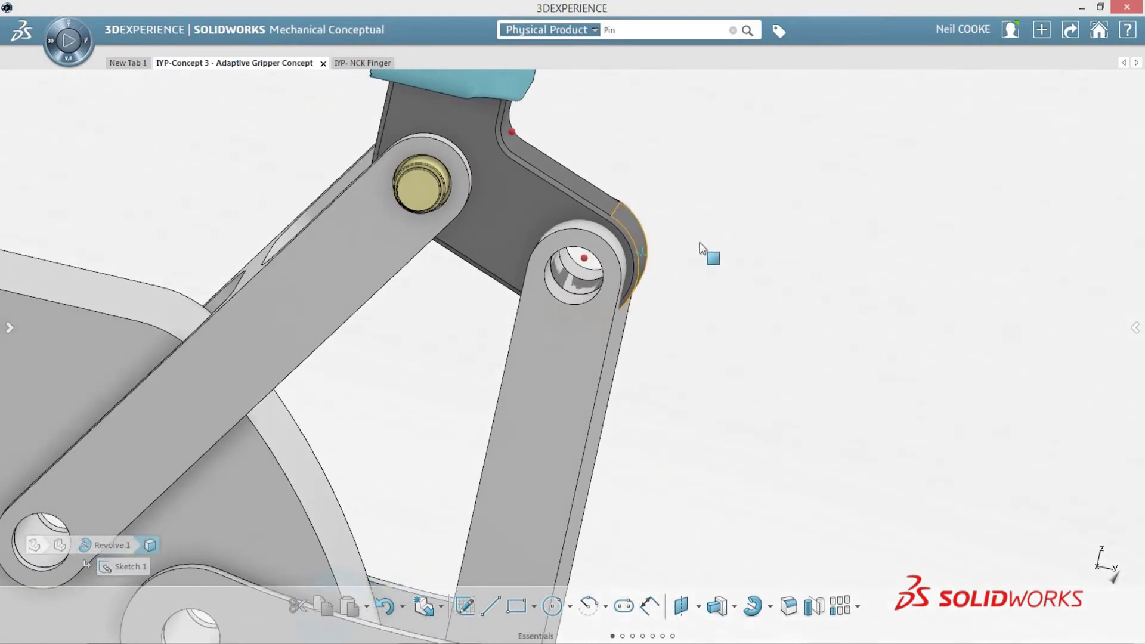
pyautogui.click(590, 261)
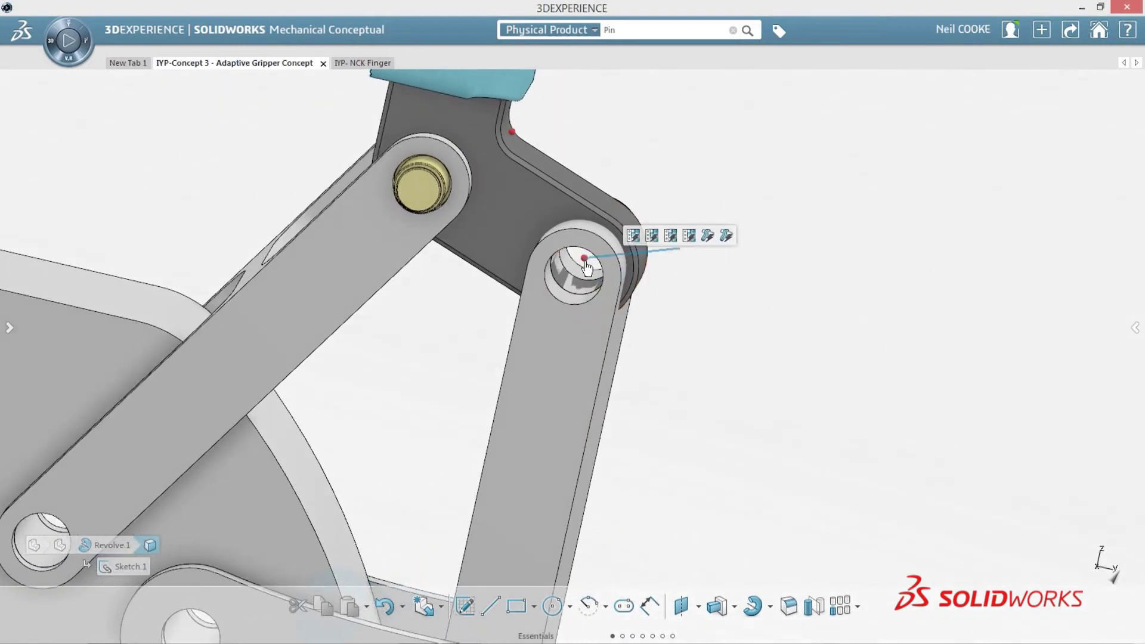
pyautogui.click(709, 238)
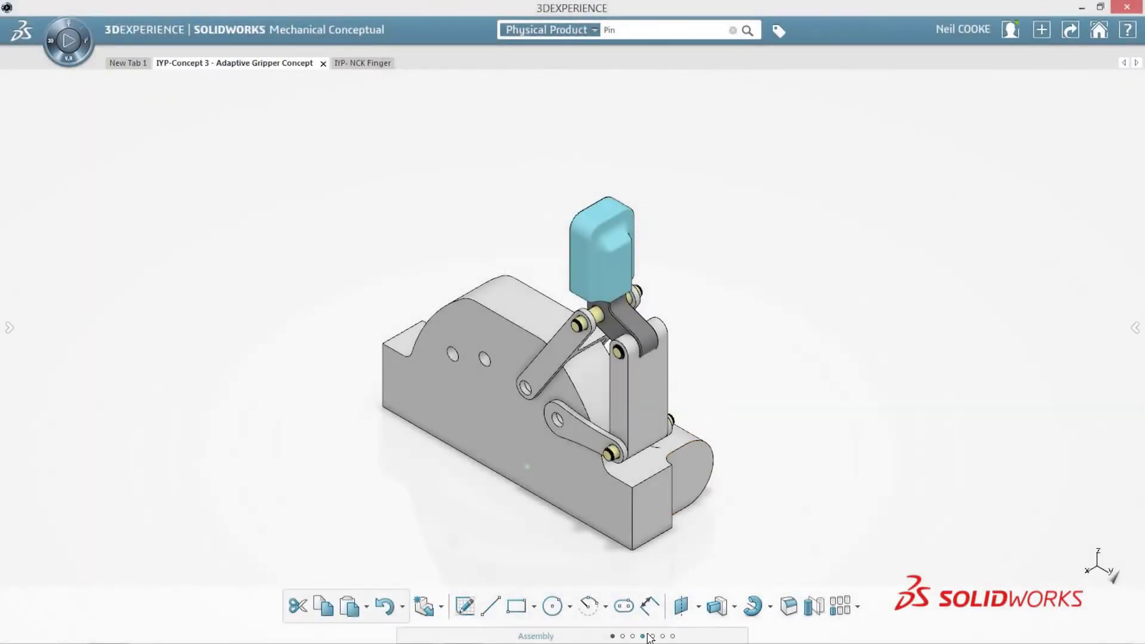
# Mirror the finger, its links and their pins to the opposite side of the gripper base.
pyautogui.click(649, 636)
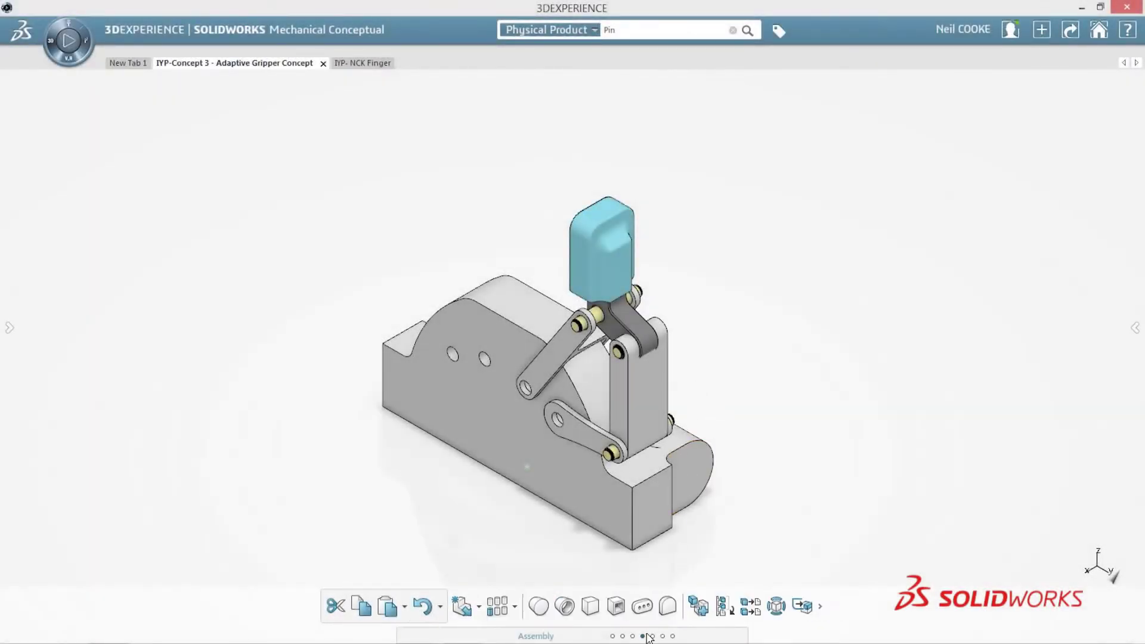
pyautogui.click(521, 612)
pyautogui.click(520, 545)
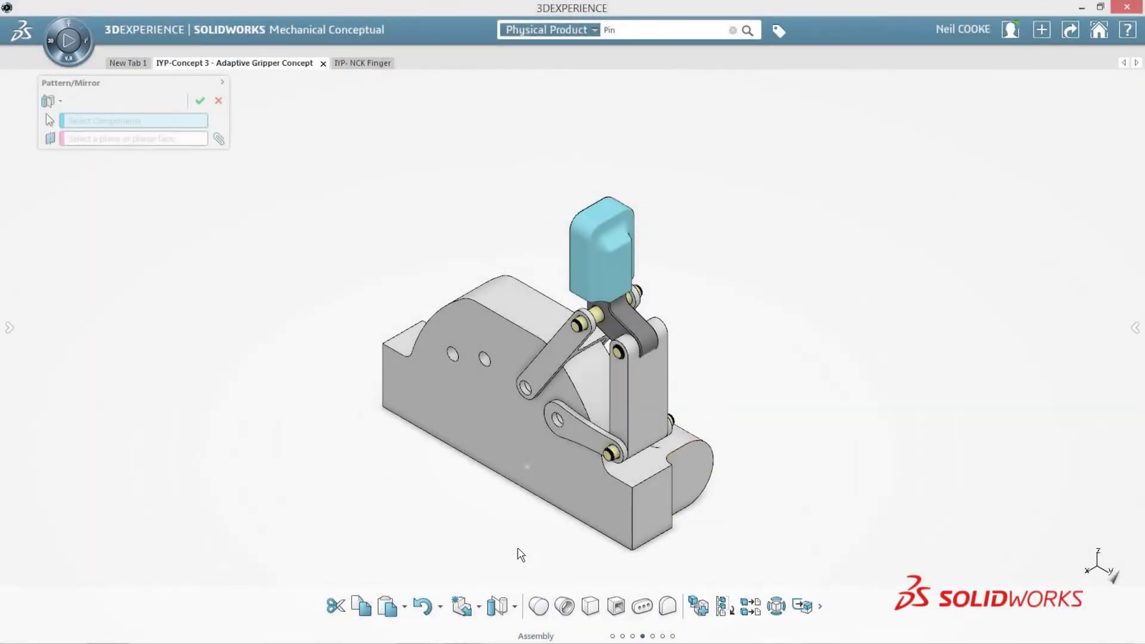
pyautogui.click(583, 443)
pyautogui.click(611, 454)
pyautogui.click(629, 395)
pyautogui.click(621, 353)
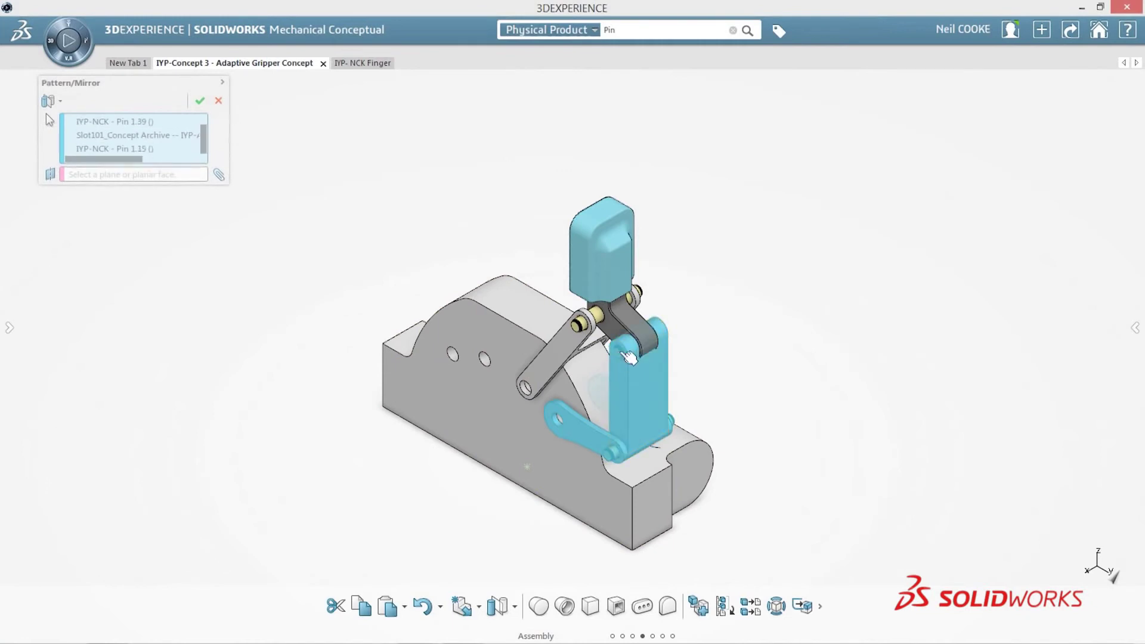
pyautogui.click(578, 353)
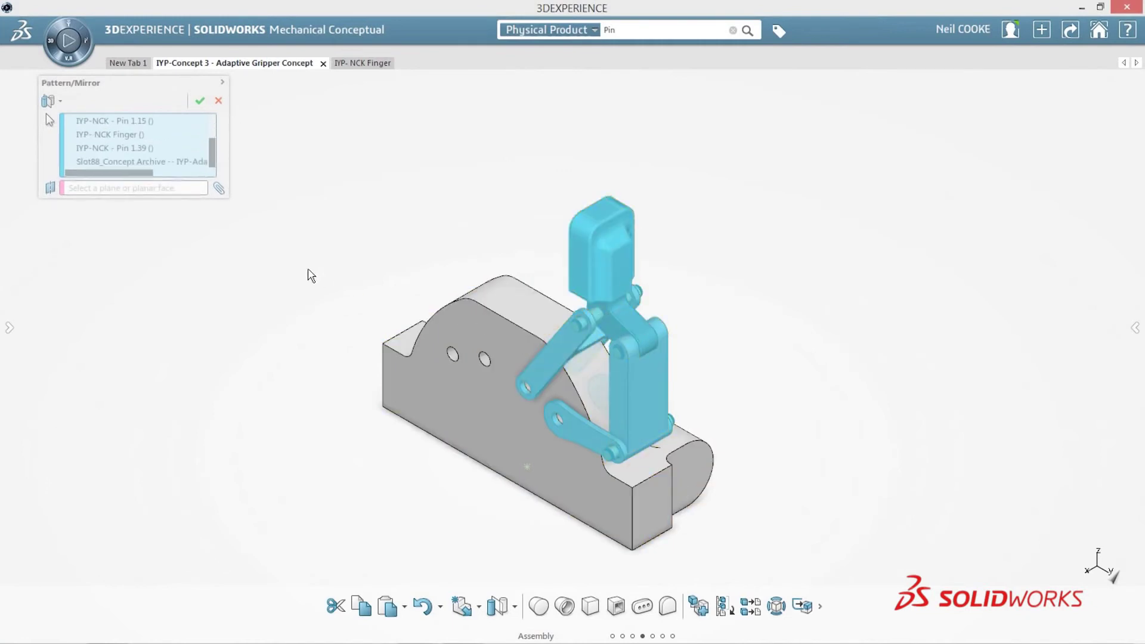
pyautogui.click(467, 464)
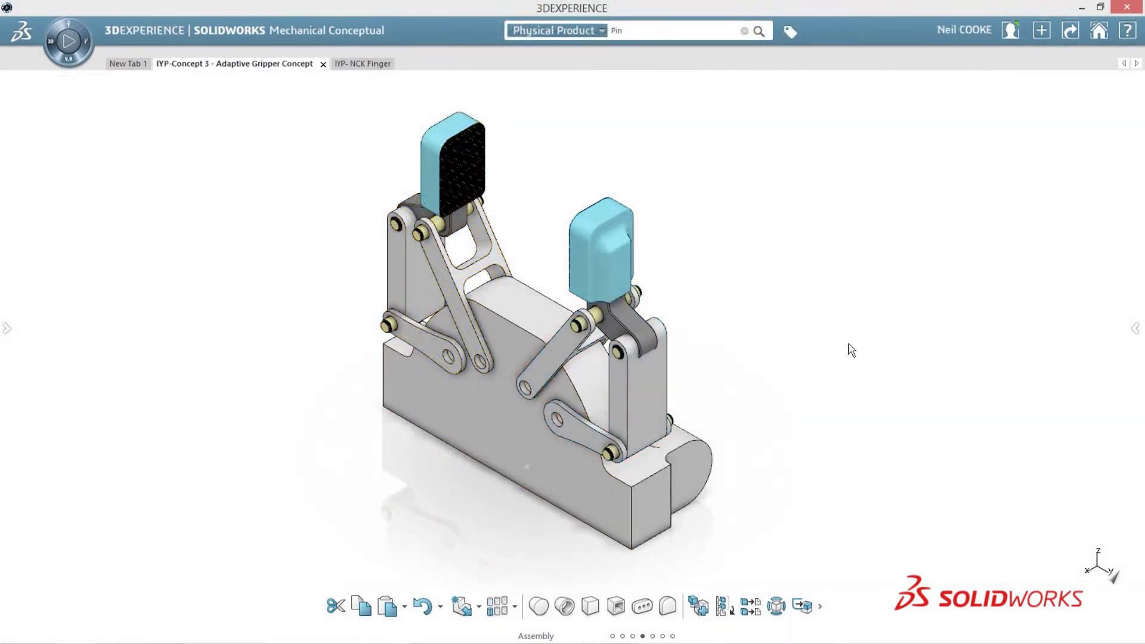
# Greet a Concept Design Team colleague in a chat and share a 3D snapshot of the two-finger gripper.
pyautogui.click(1134, 328)
pyautogui.click(1082, 229)
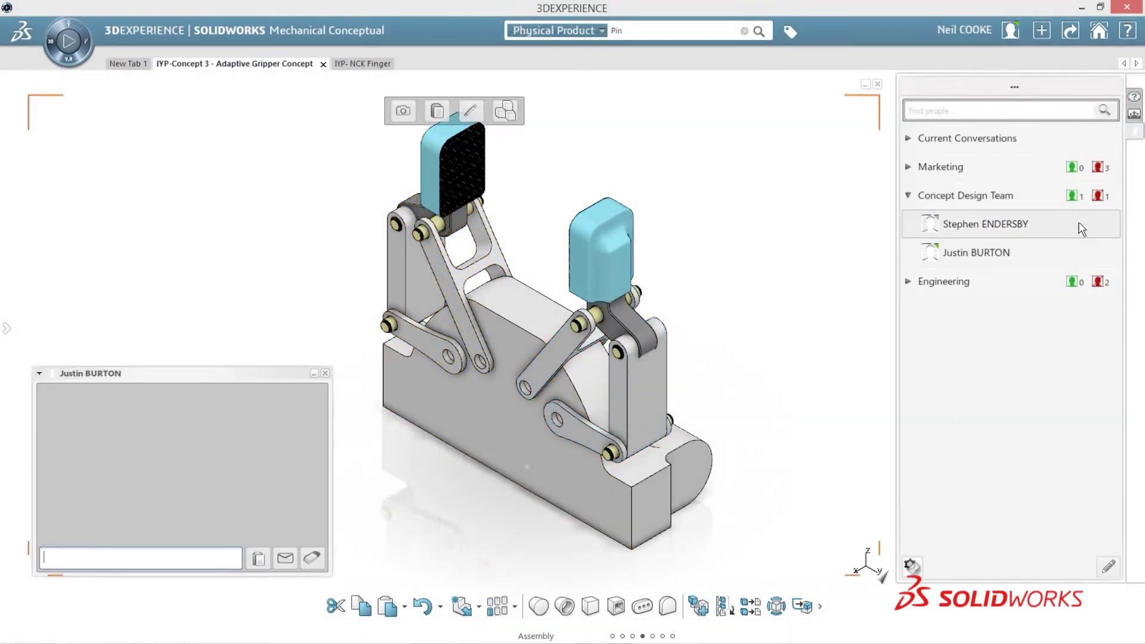
pyautogui.write('Hi Justin')
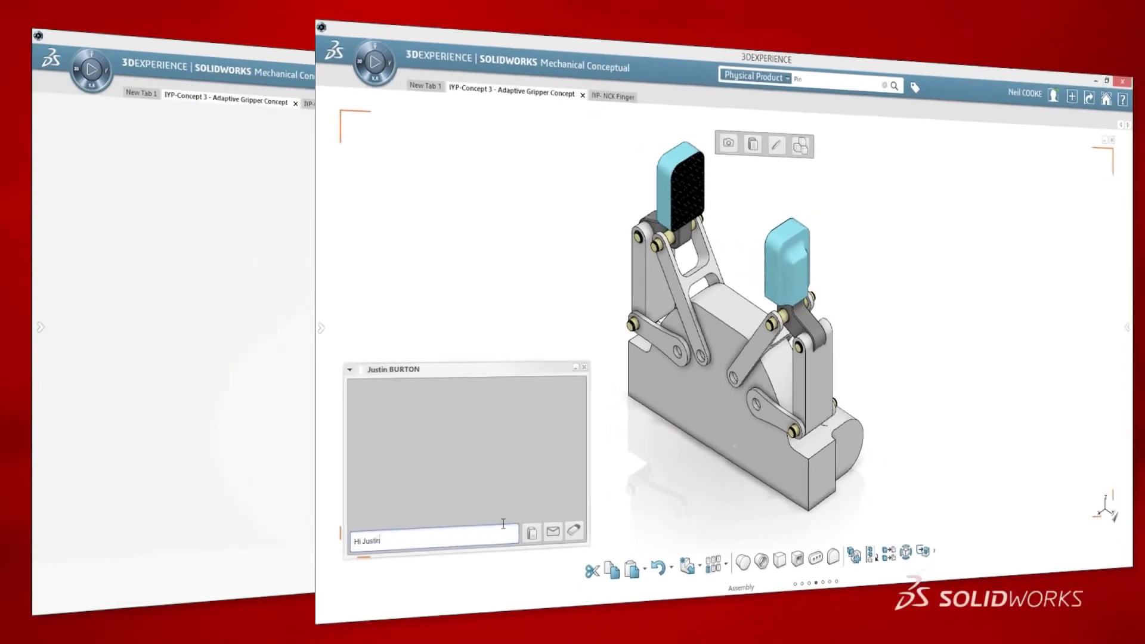
pyautogui.press('Return')
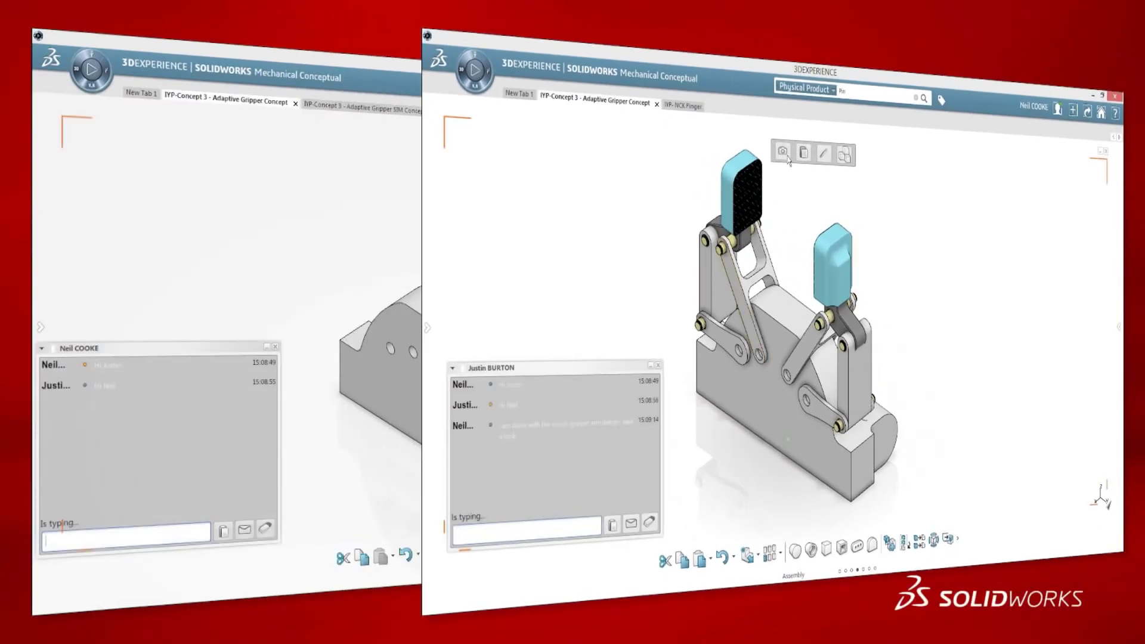
pyautogui.click(786, 156)
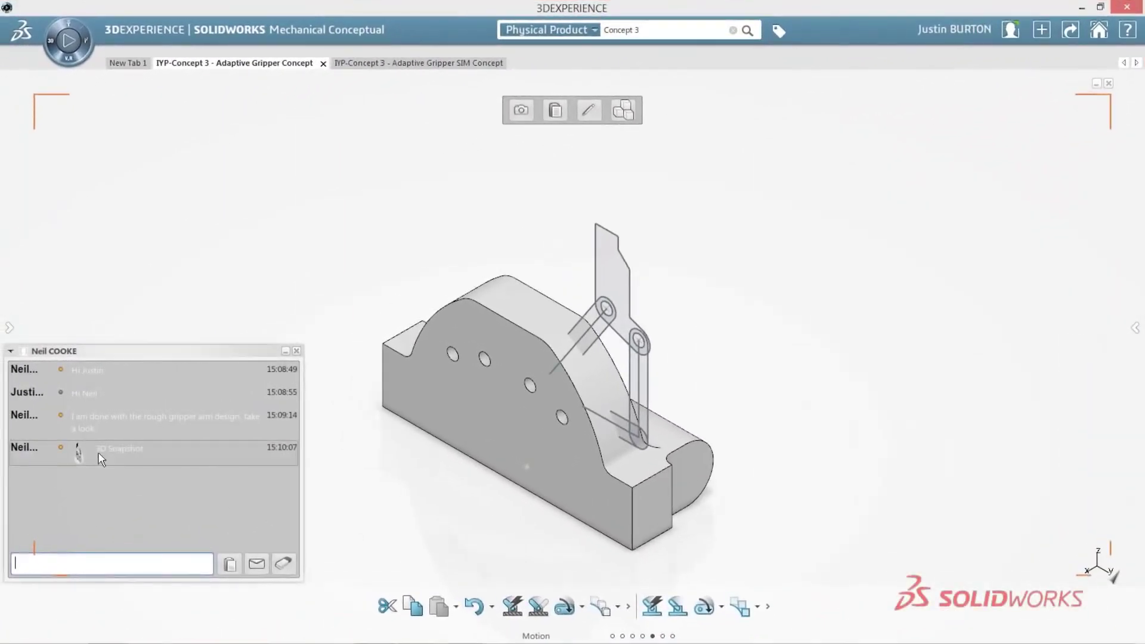
# Overlay the received 3D snapshot on the current model, adjust its transparency to compare the designs, and close it.
pyautogui.click(83, 448)
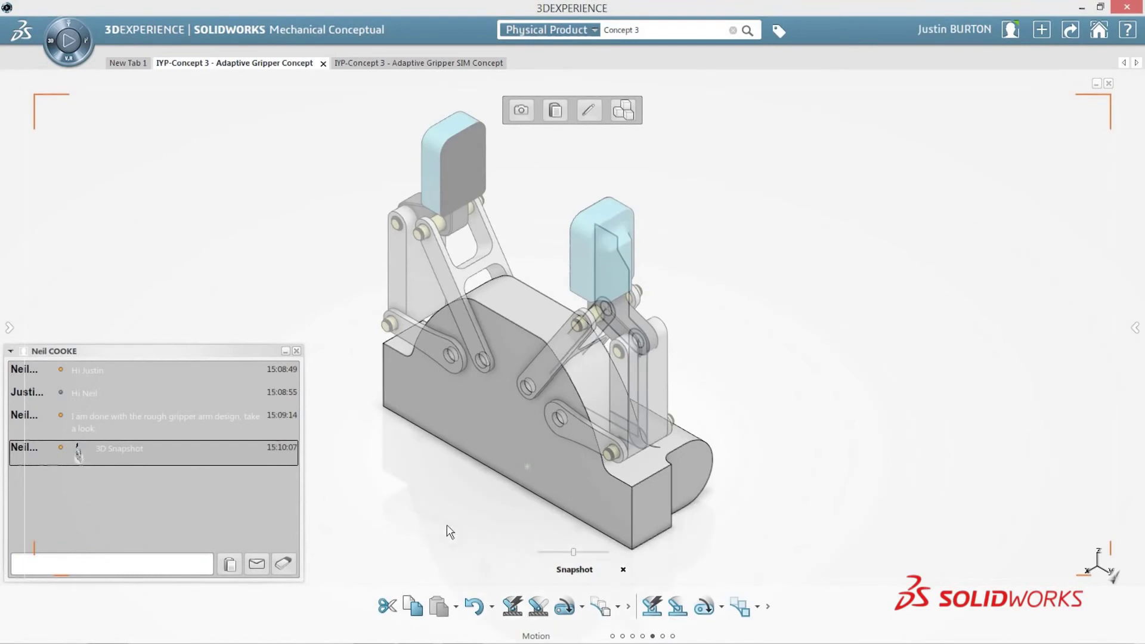
pyautogui.moveTo(573, 557)
pyautogui.mouseDown()
pyautogui.moveTo(544, 557)
pyautogui.moveTo(611, 557)
pyautogui.moveTo(585, 559)
pyautogui.mouseUp()
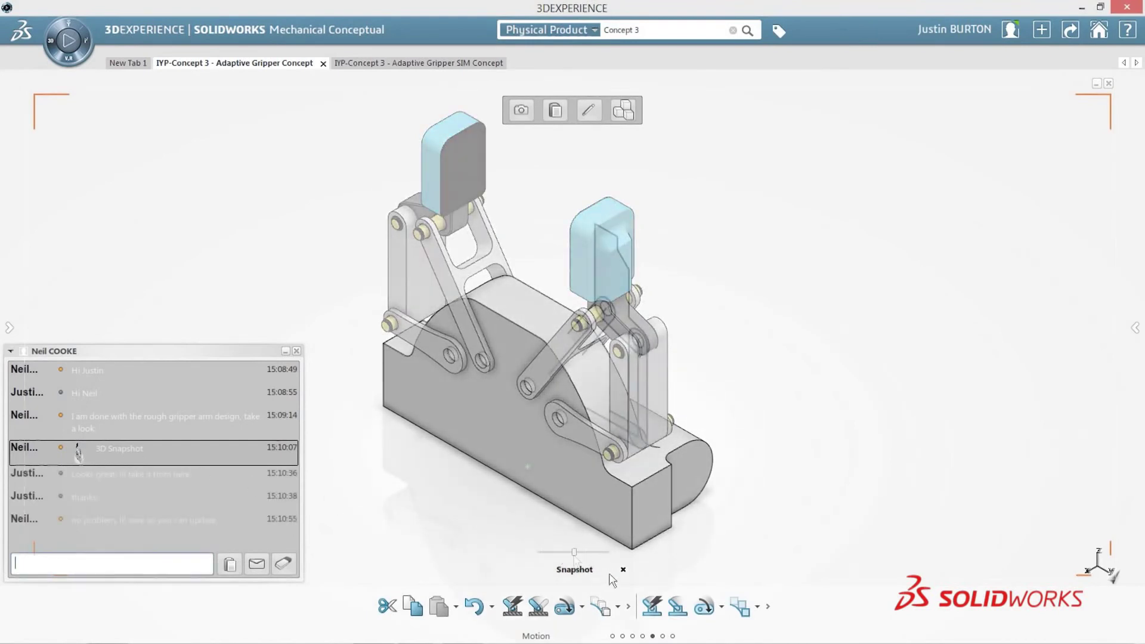
pyautogui.click(623, 569)
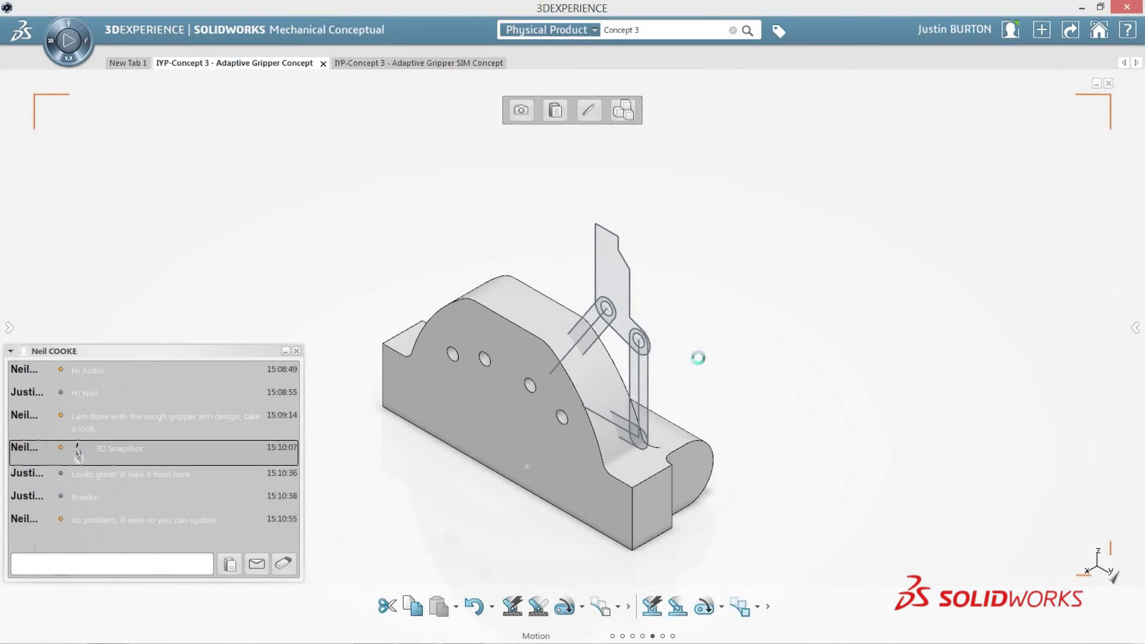
# View the 3D model attached to the "Concept 3 - 3D Adaptive Gripper Design" blog post and begin a comment on the post.
pyautogui.click(1133, 81)
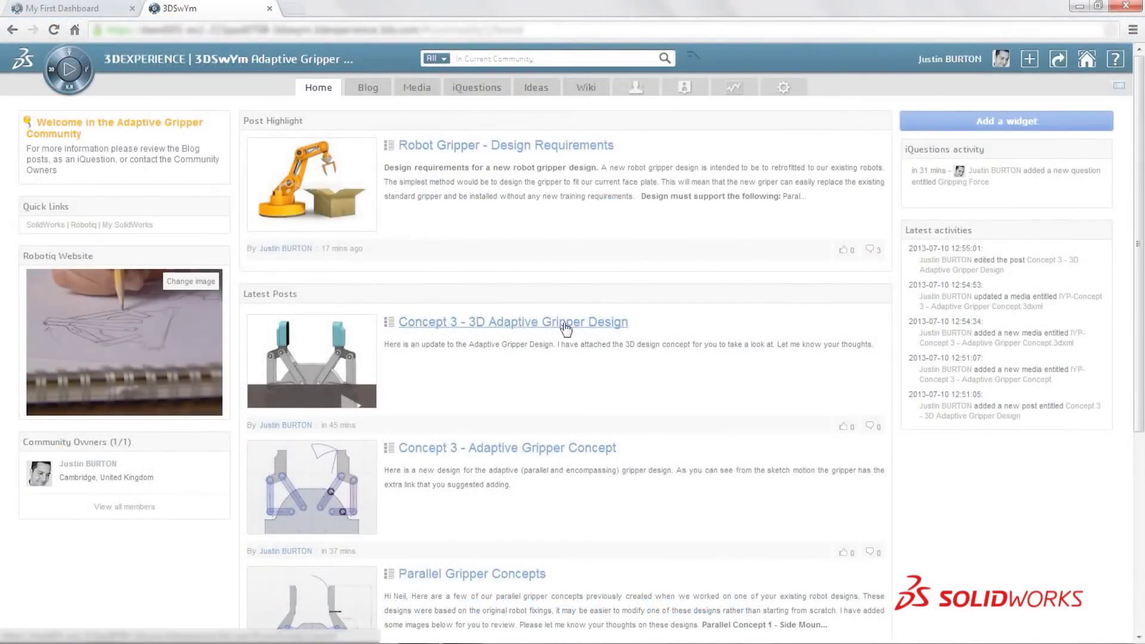
pyautogui.click(563, 327)
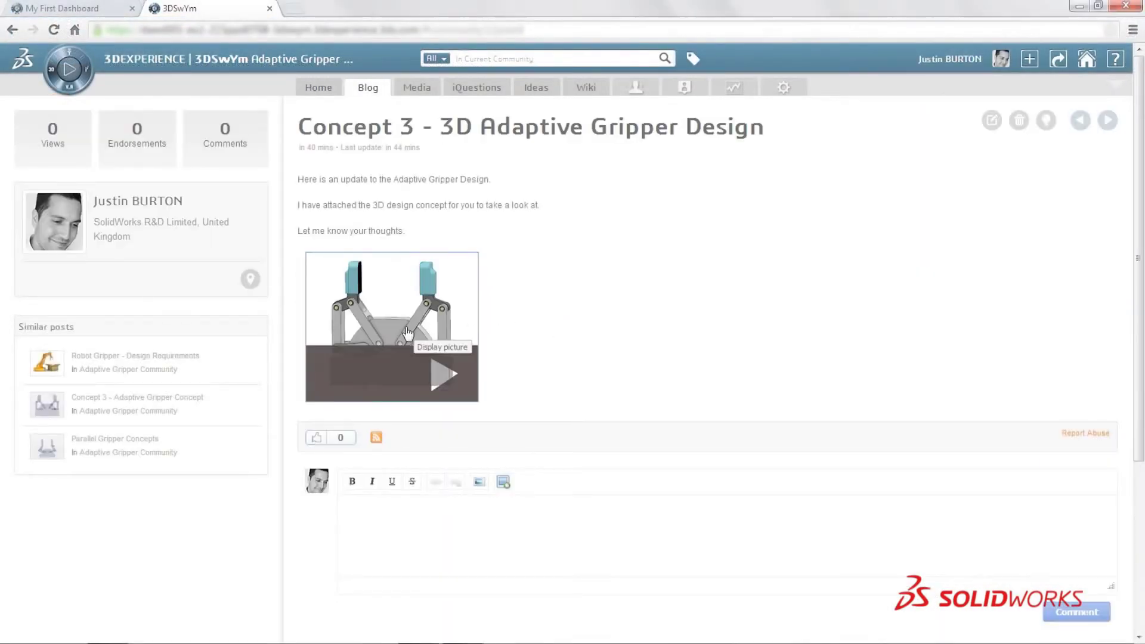
pyautogui.click(408, 332)
pyautogui.moveTo(410, 356); pyautogui.dragTo(421, 335)
pyautogui.press('Escape')
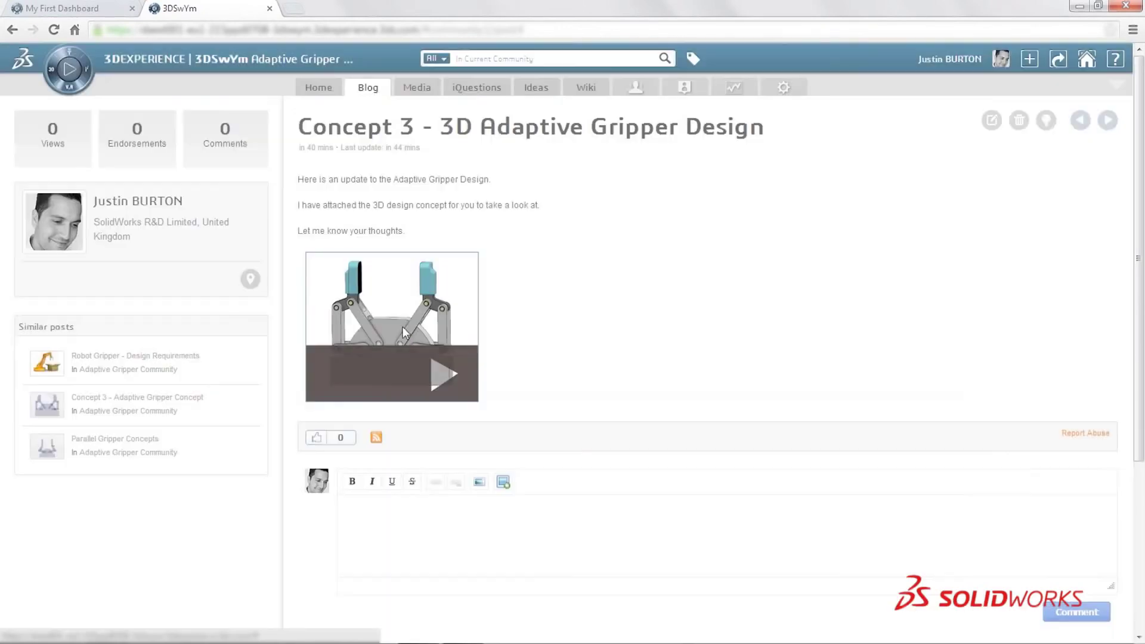
pyautogui.click(354, 518)
pyautogui.write('T')
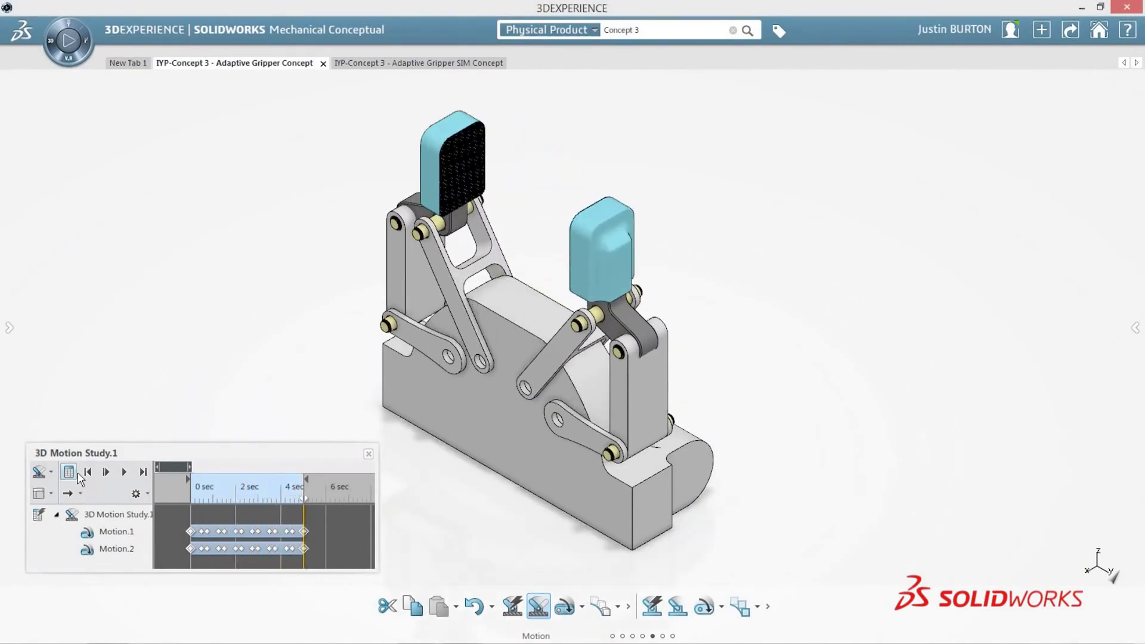
# Add 3D traced paths for a point on the top of each finger in 3D Motion Study.1.
pyautogui.click(598, 614)
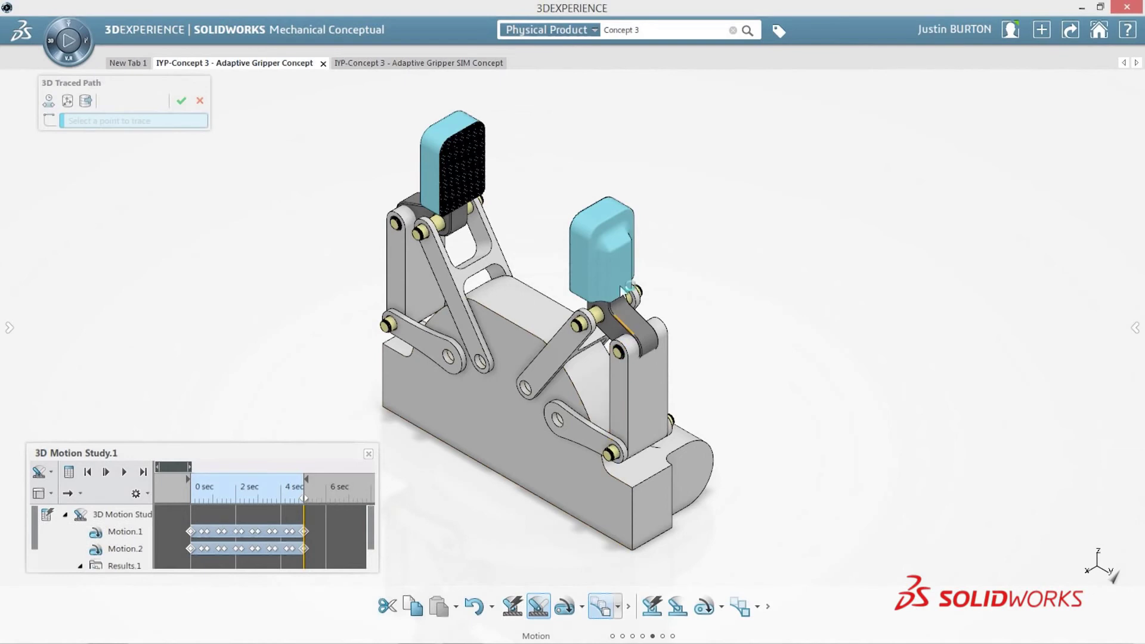
pyautogui.click(608, 218)
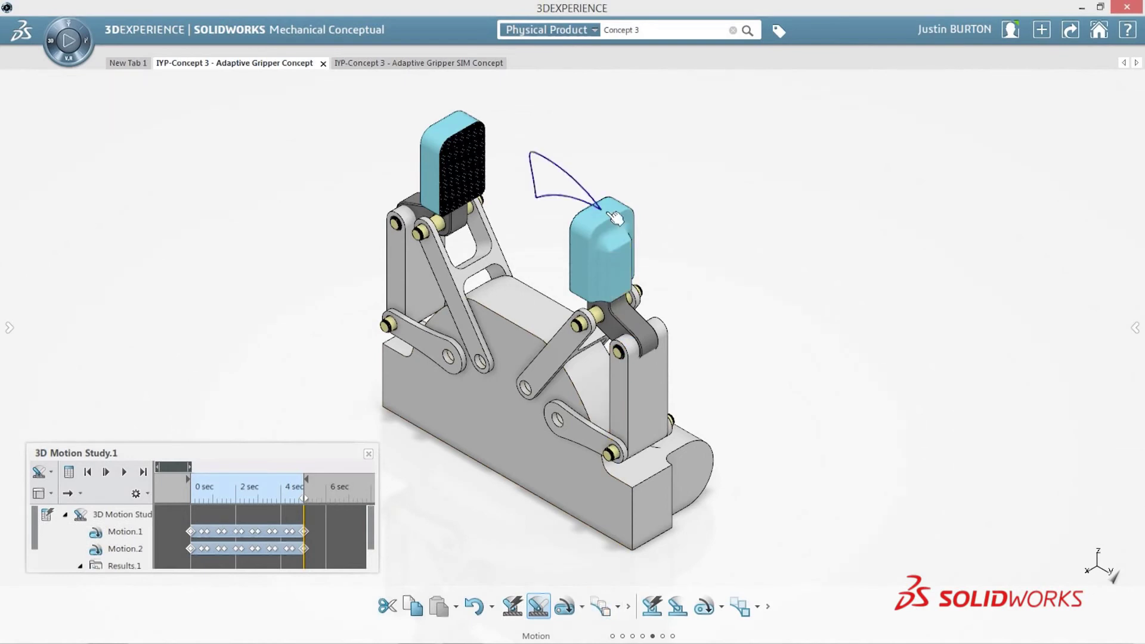
pyautogui.click(601, 606)
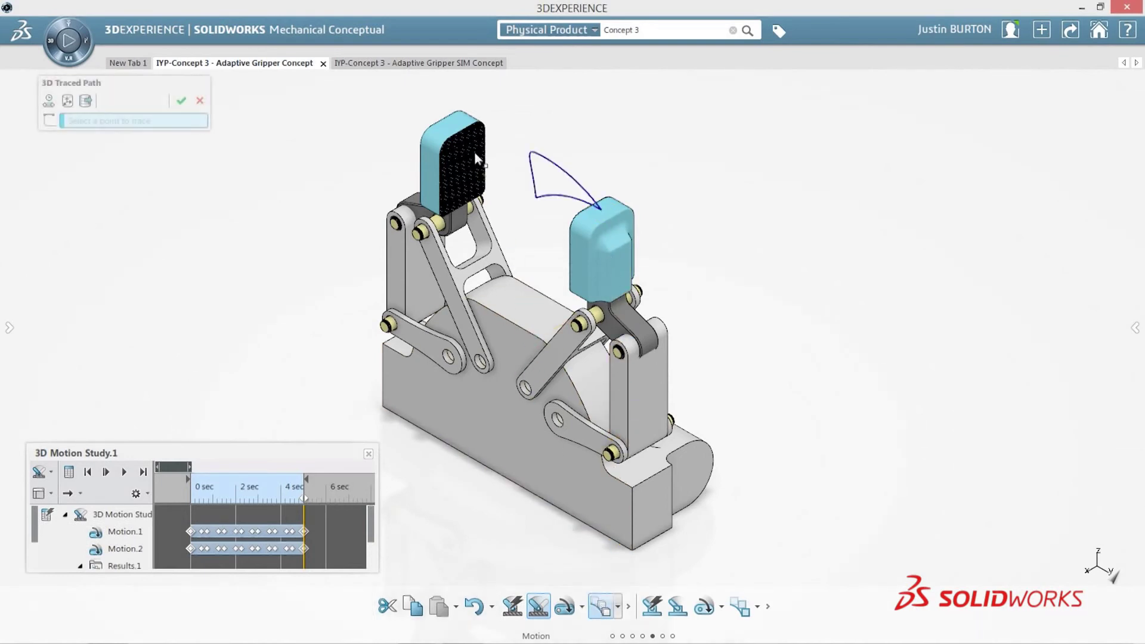
pyautogui.click(457, 120)
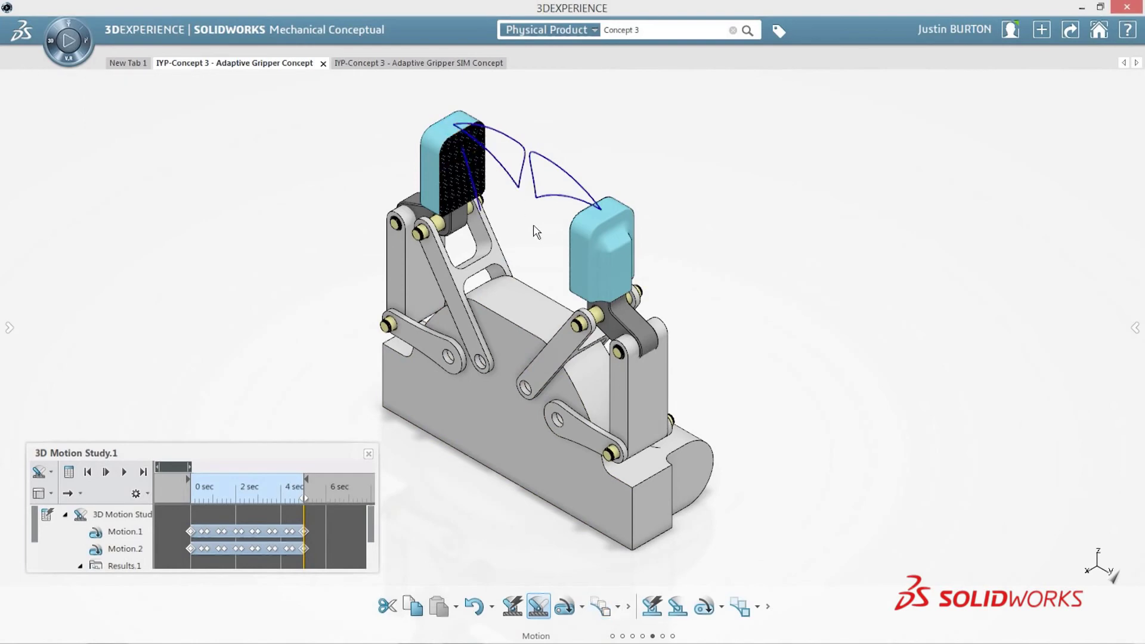
# Generate swept volumes for both fingers and both vertical links from the motion study, seen from the front.
pyautogui.press('space')
pyautogui.click(490, 429)
pyautogui.click(489, 428)
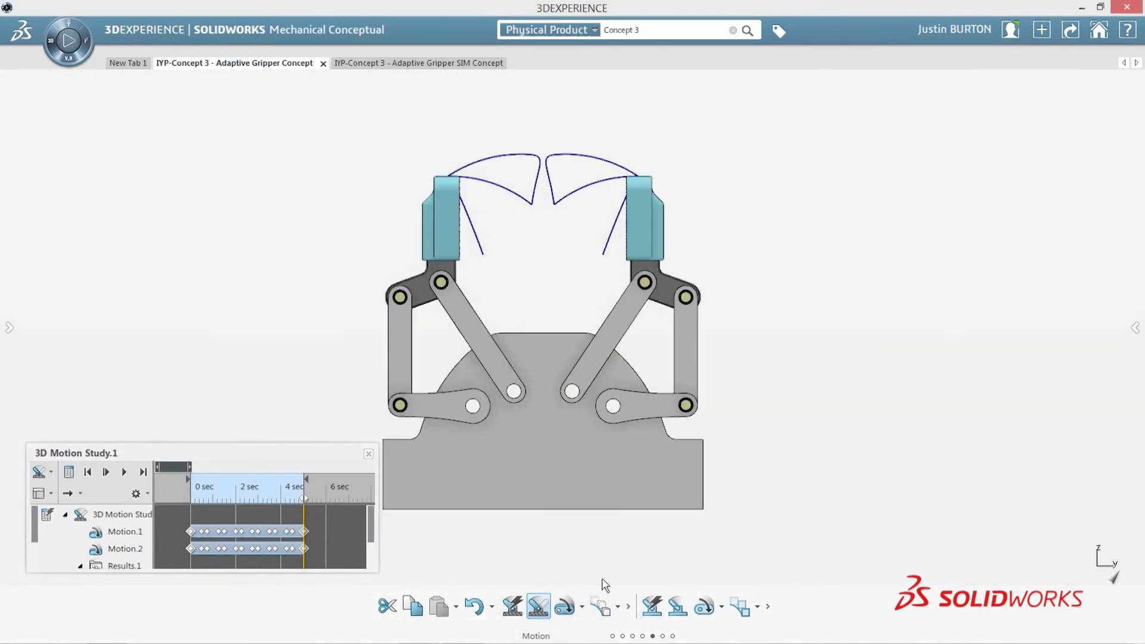
pyautogui.click(618, 607)
pyautogui.click(629, 547)
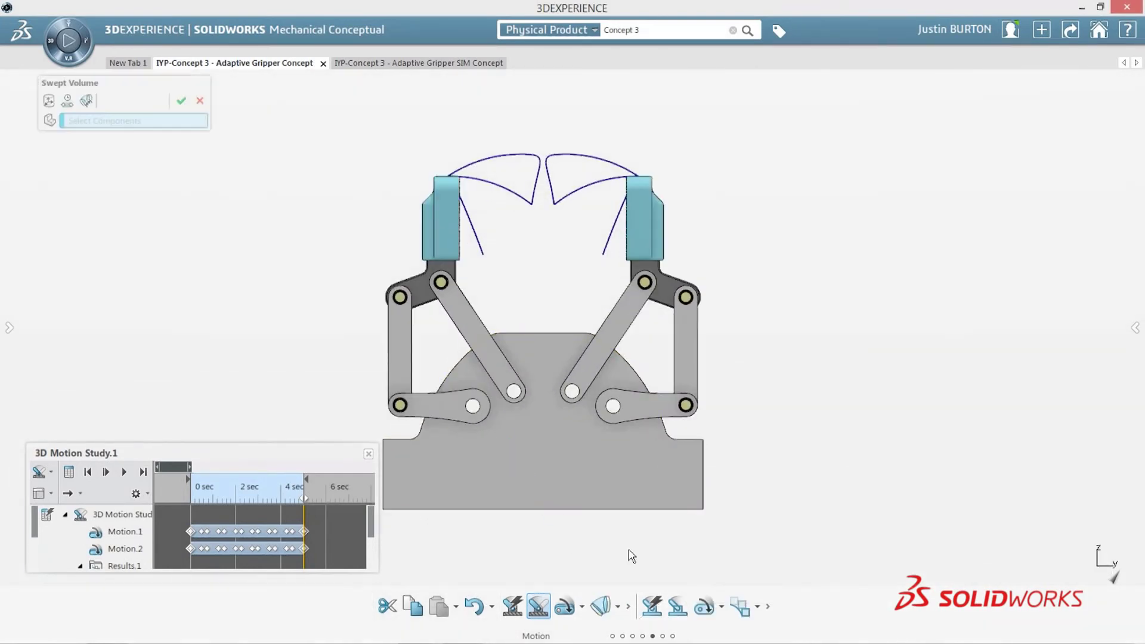
pyautogui.click(694, 335)
pyautogui.click(653, 231)
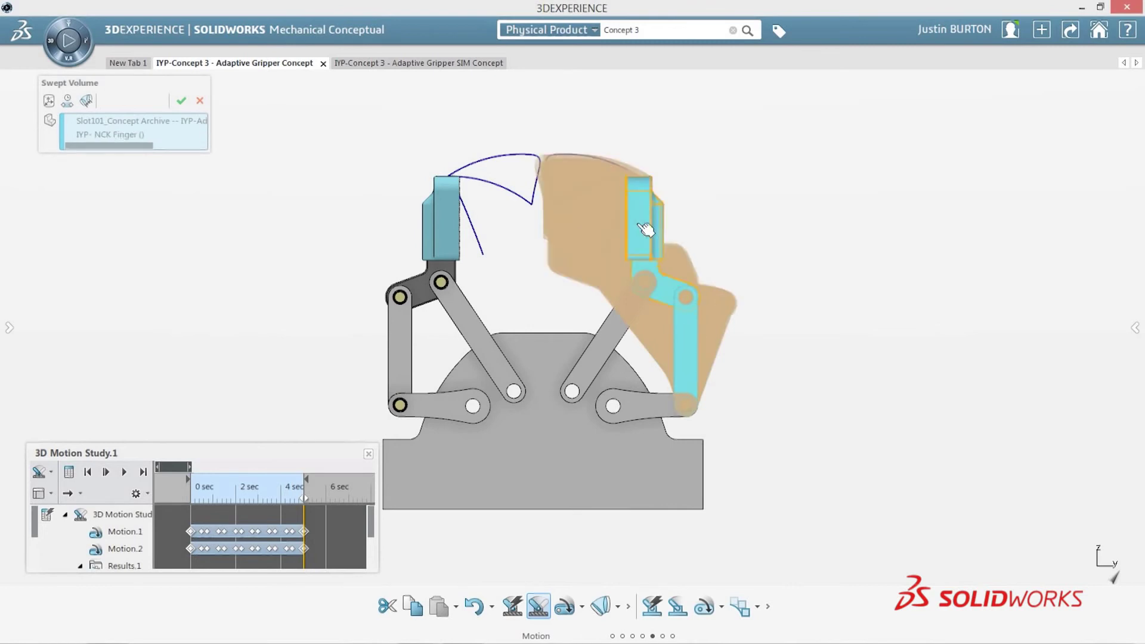
pyautogui.click(455, 216)
pyautogui.click(409, 355)
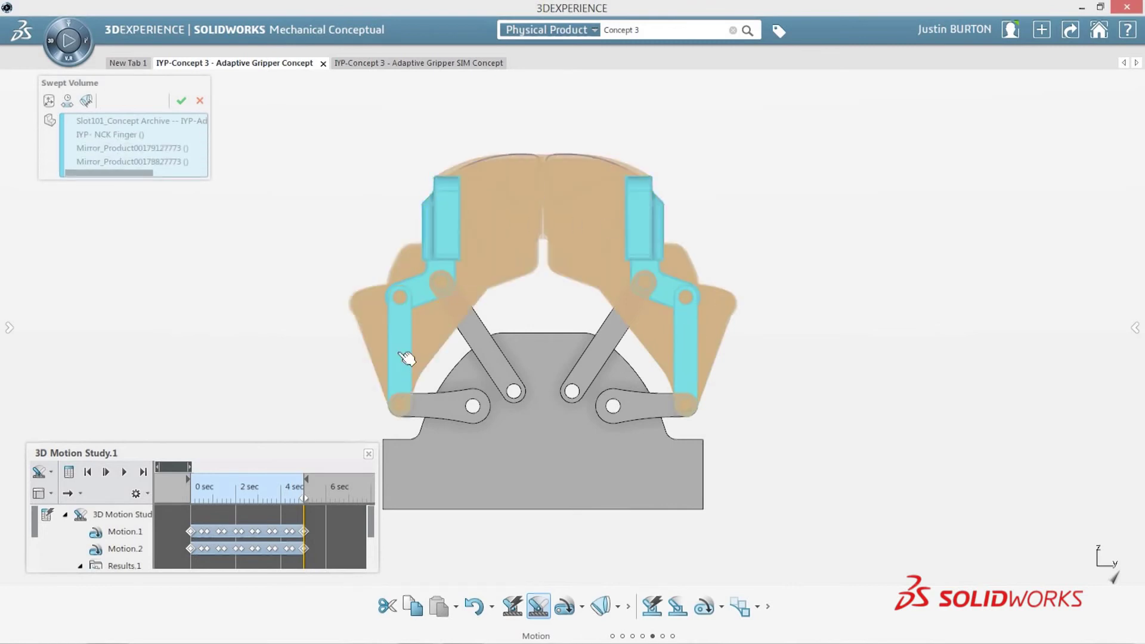
pyautogui.press('Return')
pyautogui.click(87, 471)
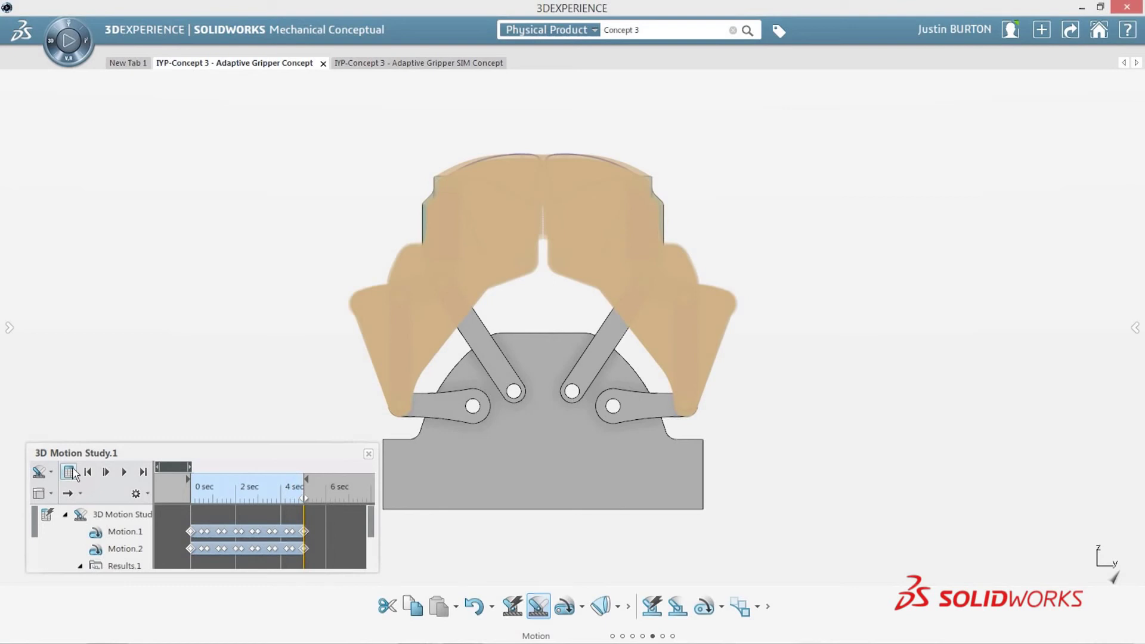
# Close the 3D motion study and open the Adaptive Gripper SIM Concept's static stress simulation in SIMULIA Concept Innovation.
pyautogui.click(368, 455)
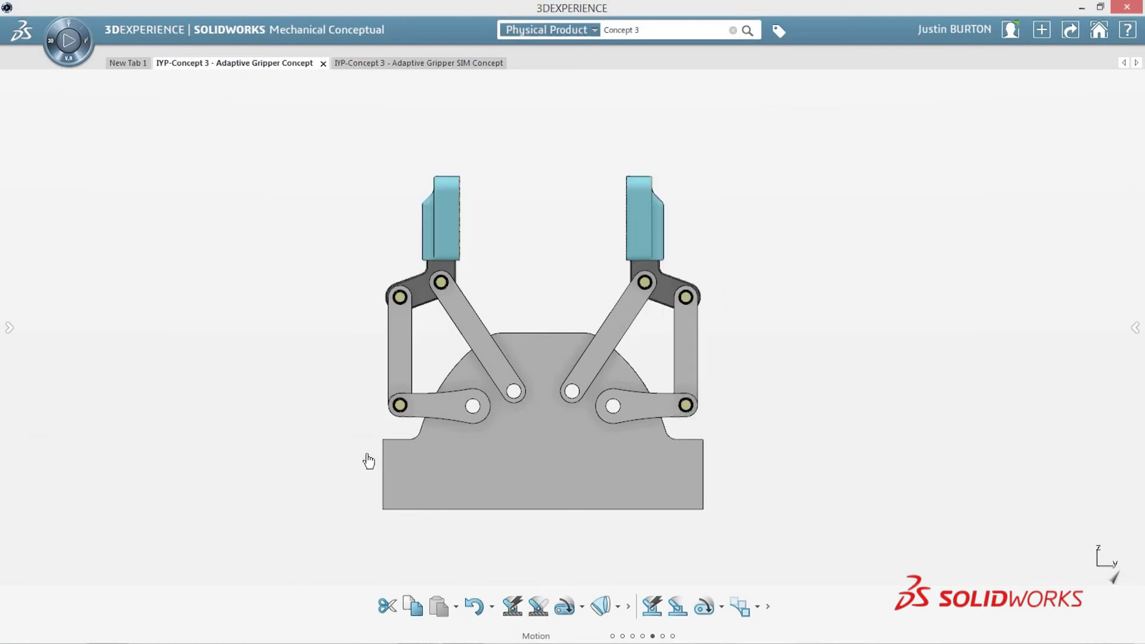
pyautogui.click(369, 64)
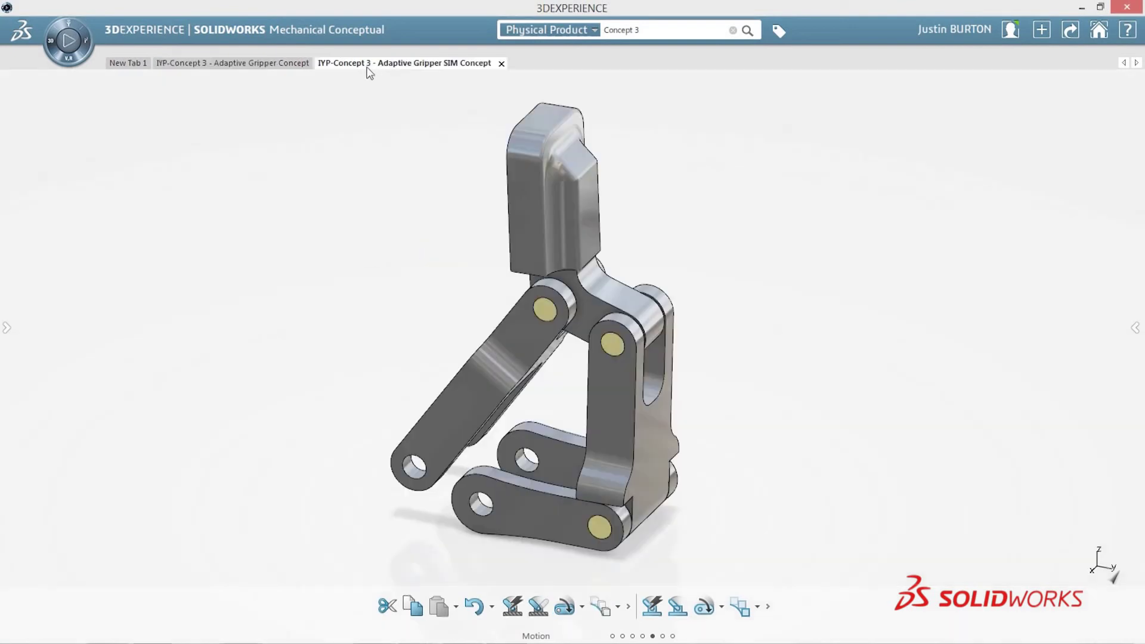
pyautogui.click(66, 66)
pyautogui.click(56, 275)
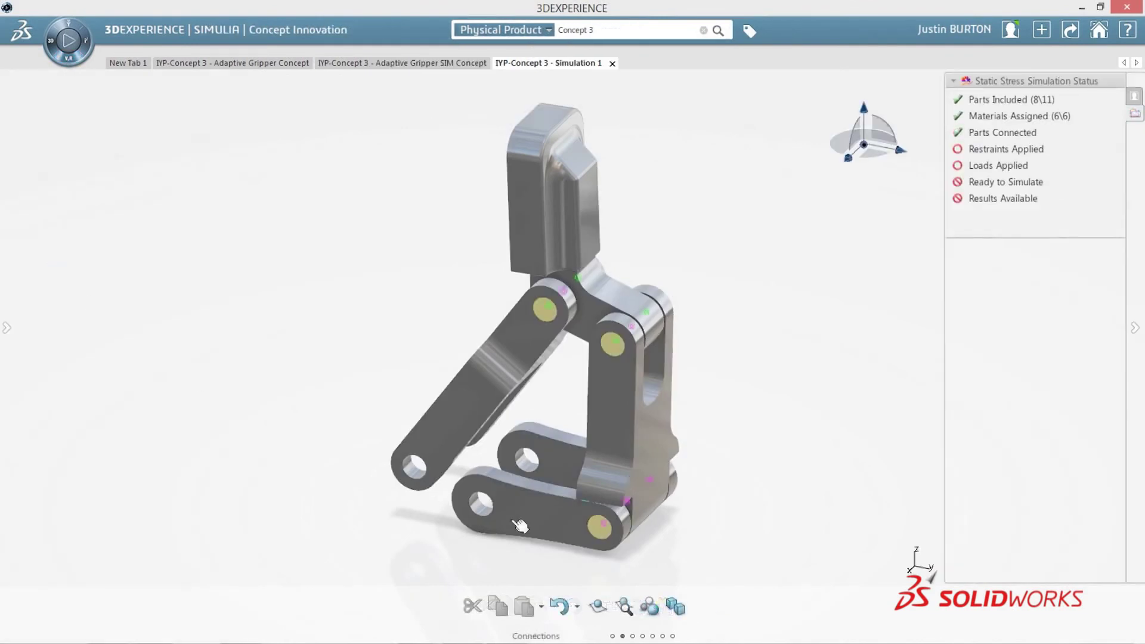
# Apply a clamp restraint to the four open pivot holes at the lower ends of the gripper links.
pyautogui.click(484, 510)
pyautogui.click(530, 468)
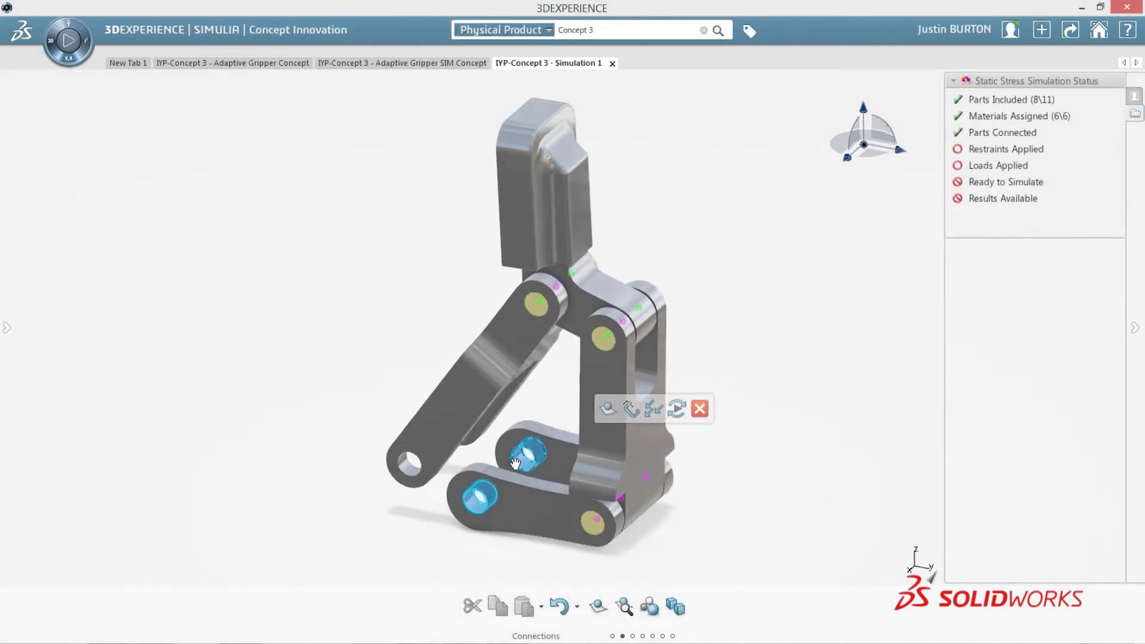
pyautogui.click(455, 413)
pyautogui.click(396, 448)
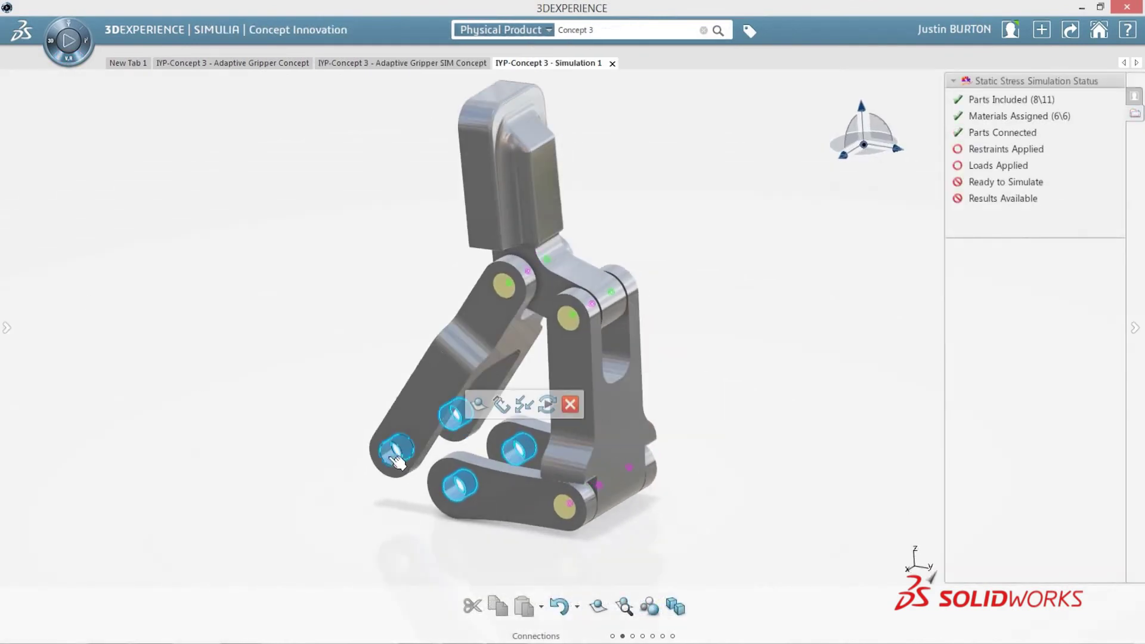
pyautogui.click(509, 409)
pyautogui.click(545, 405)
# Apply a force of -100 N to the flat gripping face of the finger.
pyautogui.moveTo(548, 406); pyautogui.dragTo(647, 248, button='middle')
pyautogui.click(609, 252)
pyautogui.moveTo(739, 199)
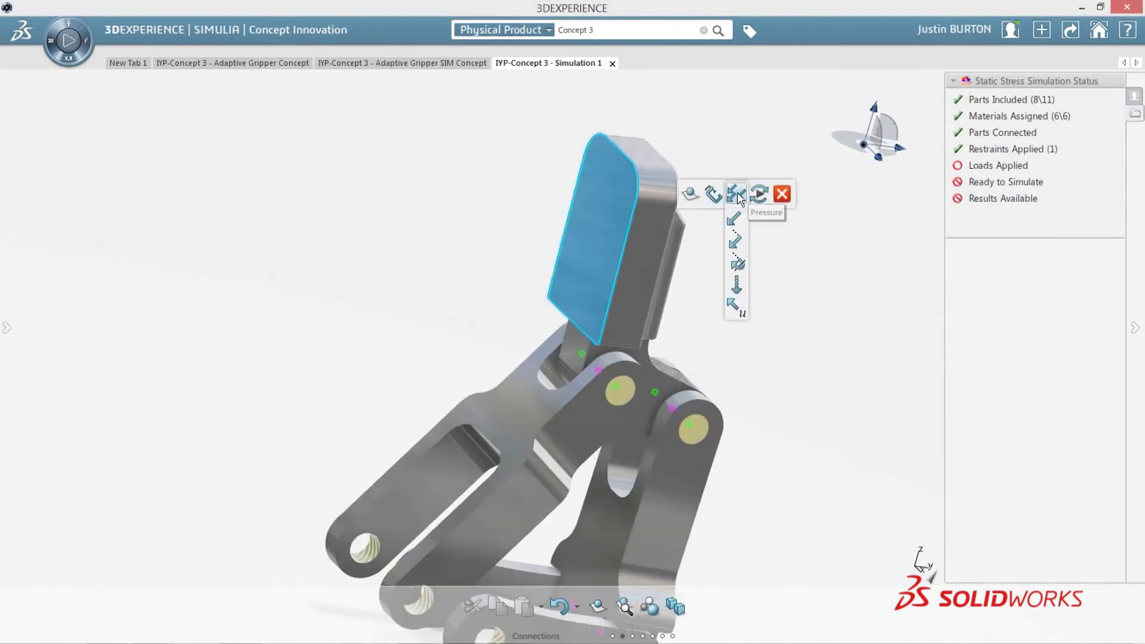
pyautogui.click(736, 222)
pyautogui.write('-100 N')
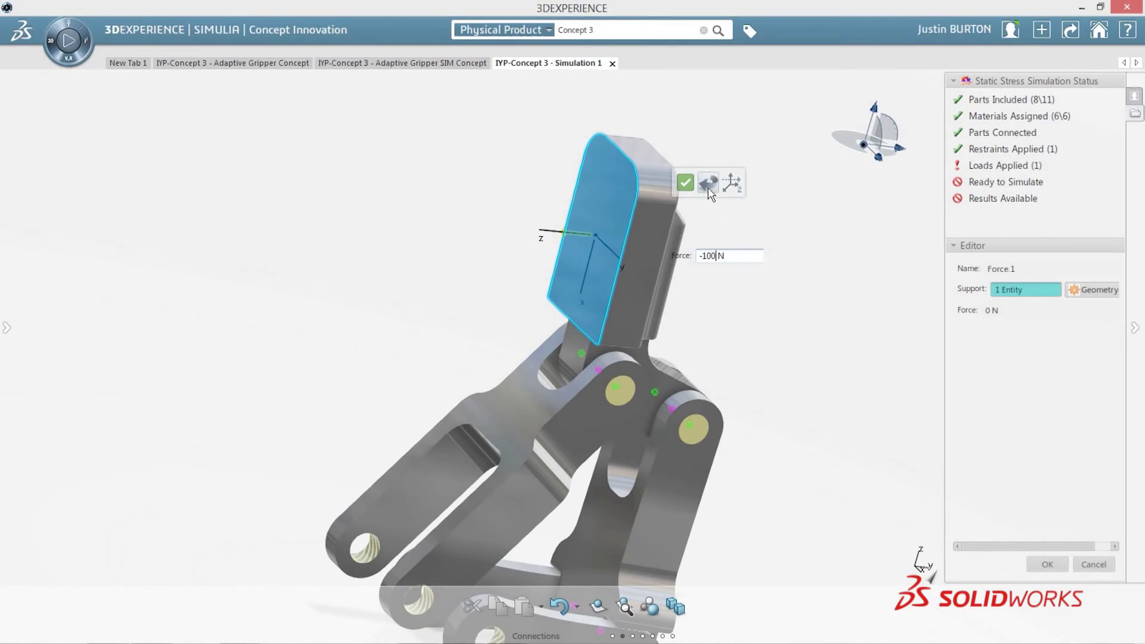
pyautogui.click(685, 183)
# Run the static stress simulation with the accuracy set to Better.
pyautogui.moveTo(737, 350); pyautogui.dragTo(750, 390, button='middle')
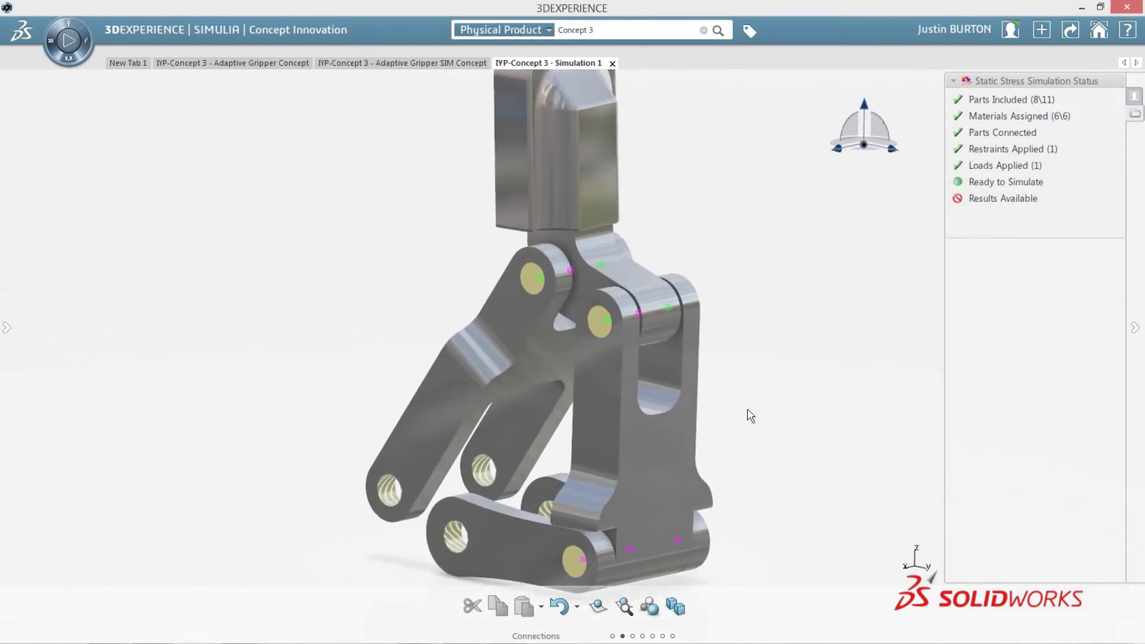
pyautogui.click(623, 621)
pyautogui.click(557, 607)
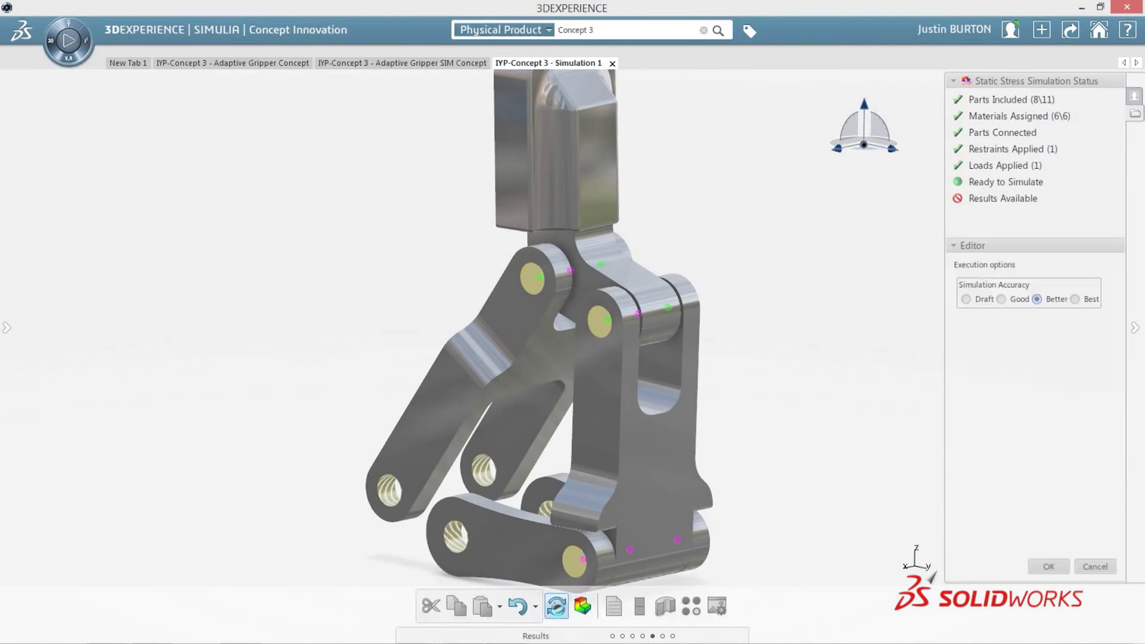
pyautogui.click(1050, 566)
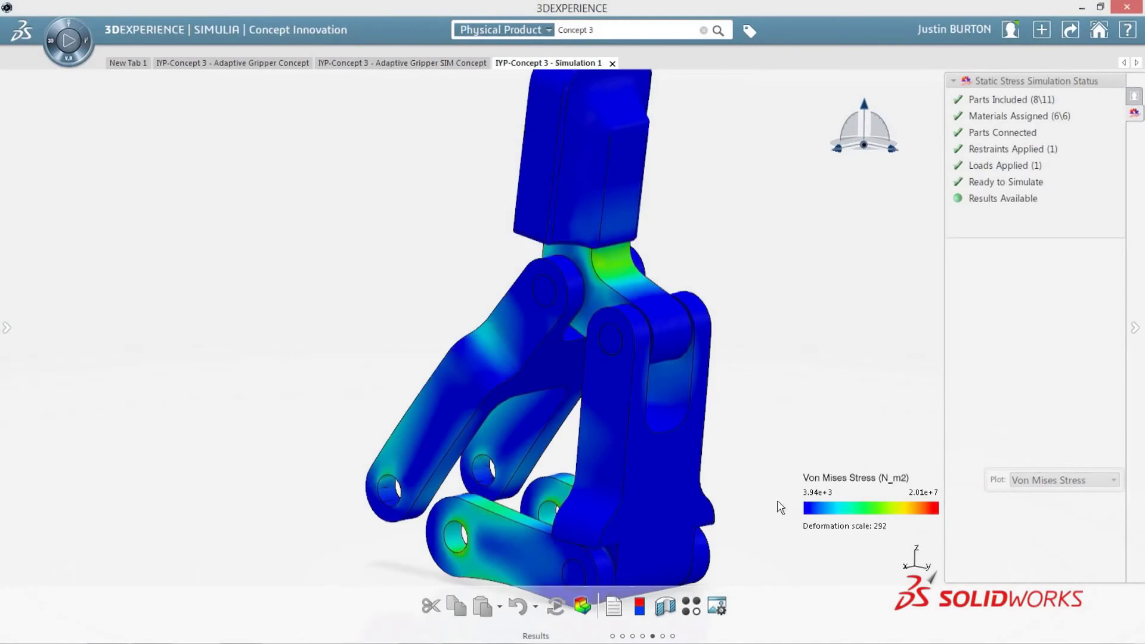
# Examine the Von Mises stress plot with a horizontal section through the links and play the deformation animation.
pyautogui.moveTo(782, 508); pyautogui.dragTo(742, 440, button='middle')
pyautogui.click(666, 607)
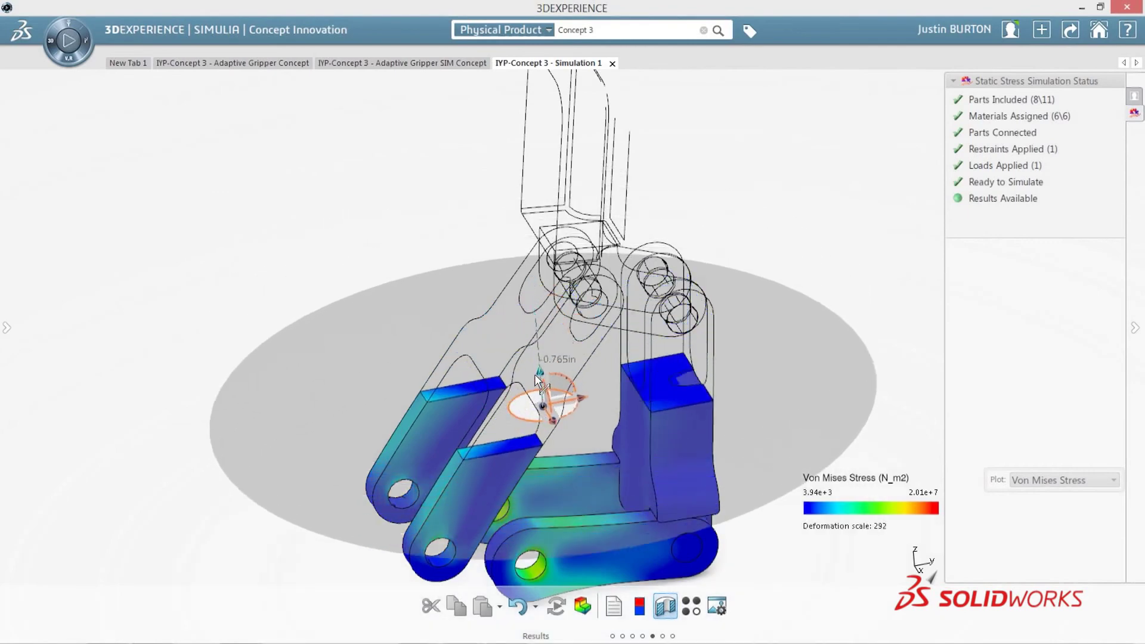
pyautogui.click(73, 44)
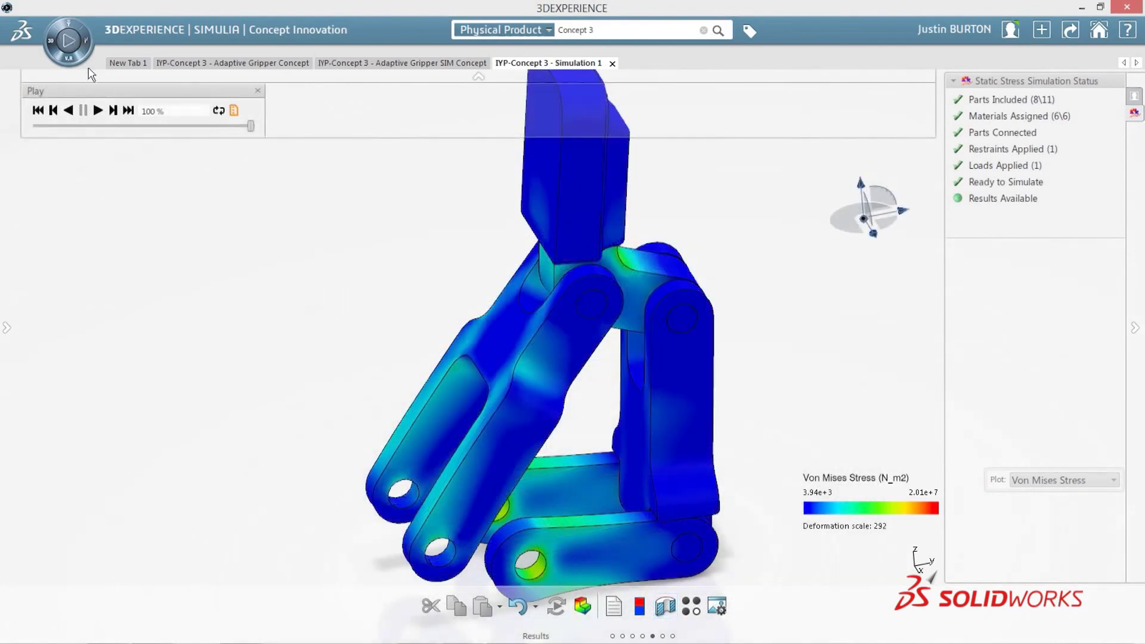
pyautogui.click(99, 111)
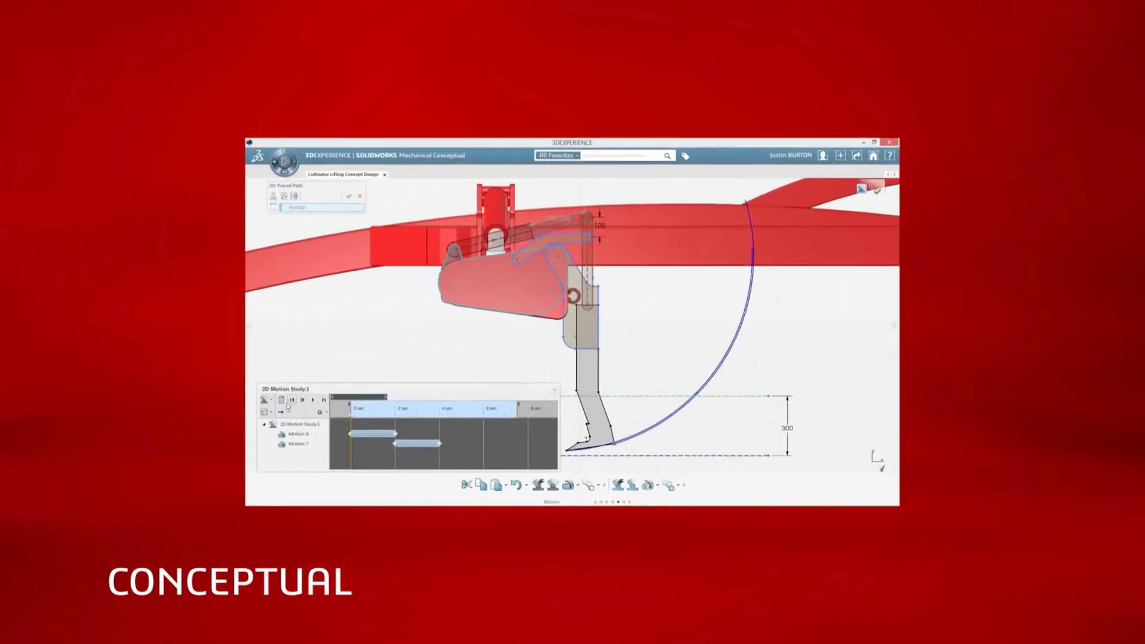
pyautogui.click(282, 402)
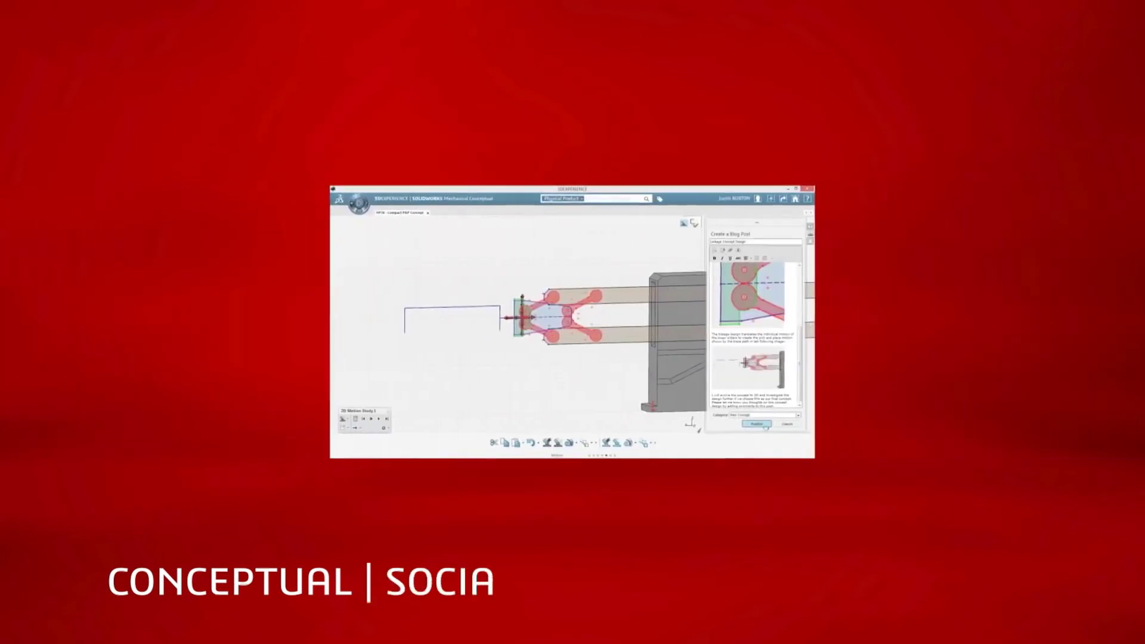
pyautogui.click(764, 425)
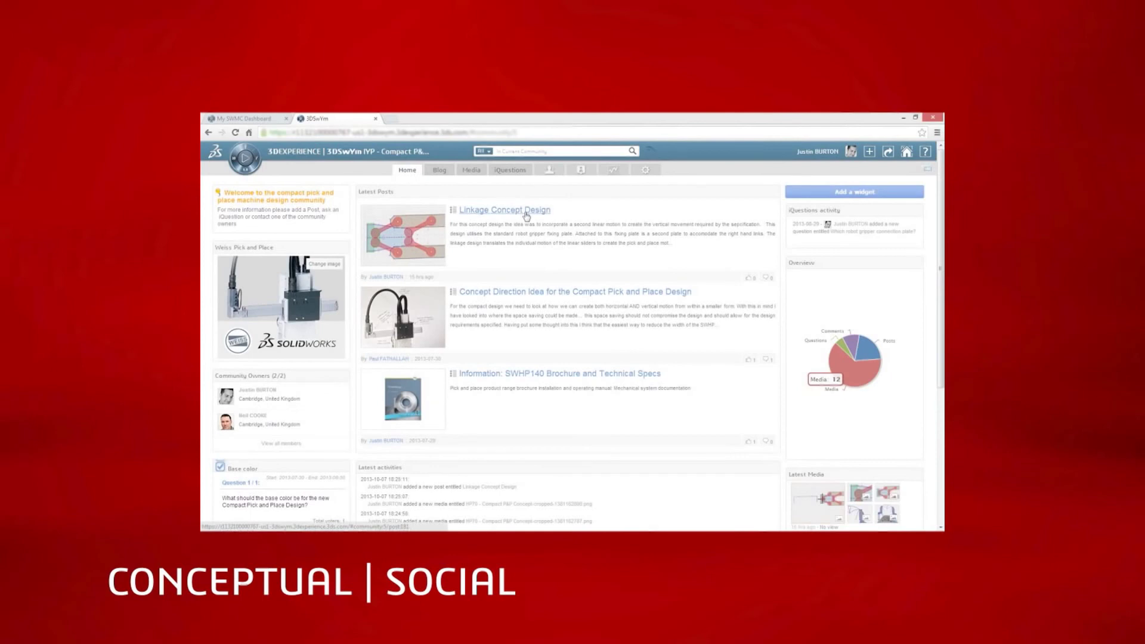
pyautogui.click(526, 211)
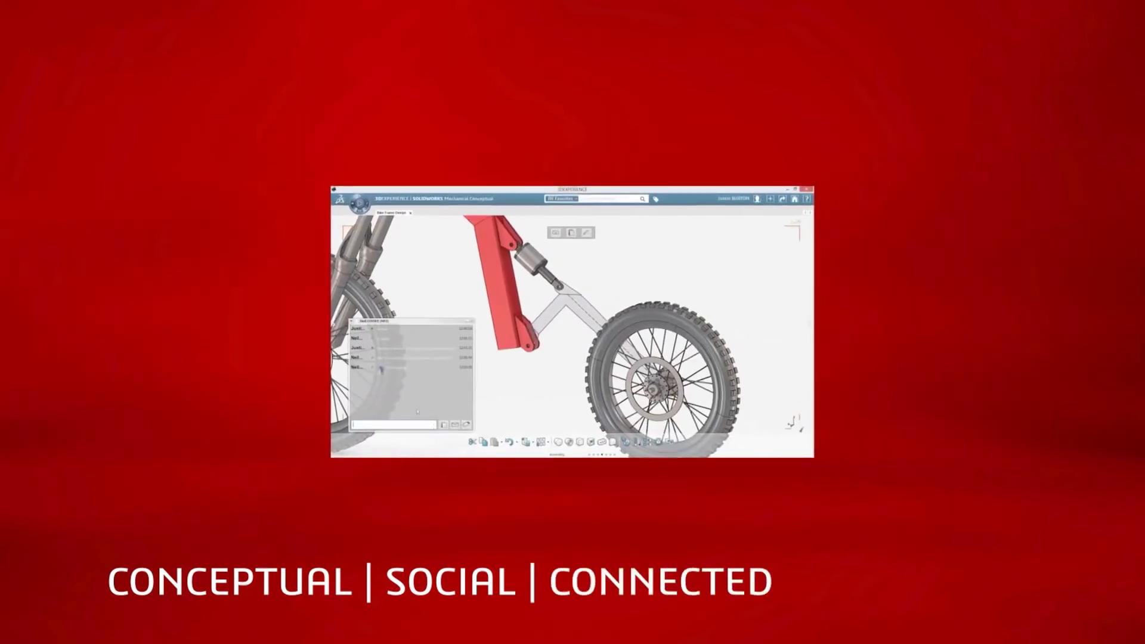
pyautogui.click(380, 368)
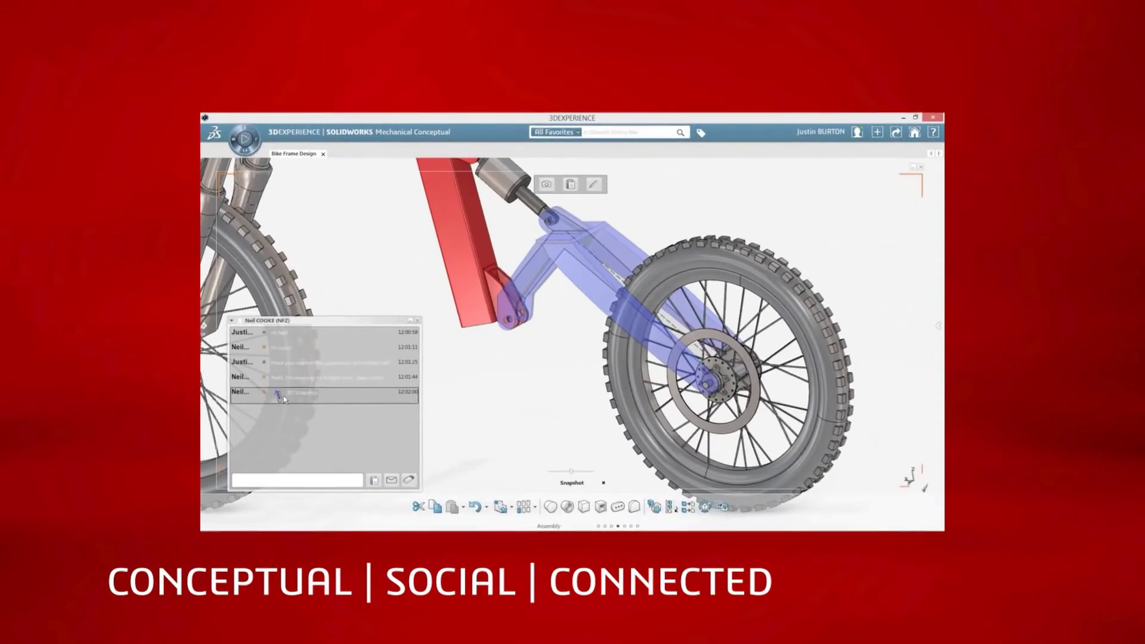
pyautogui.click(603, 482)
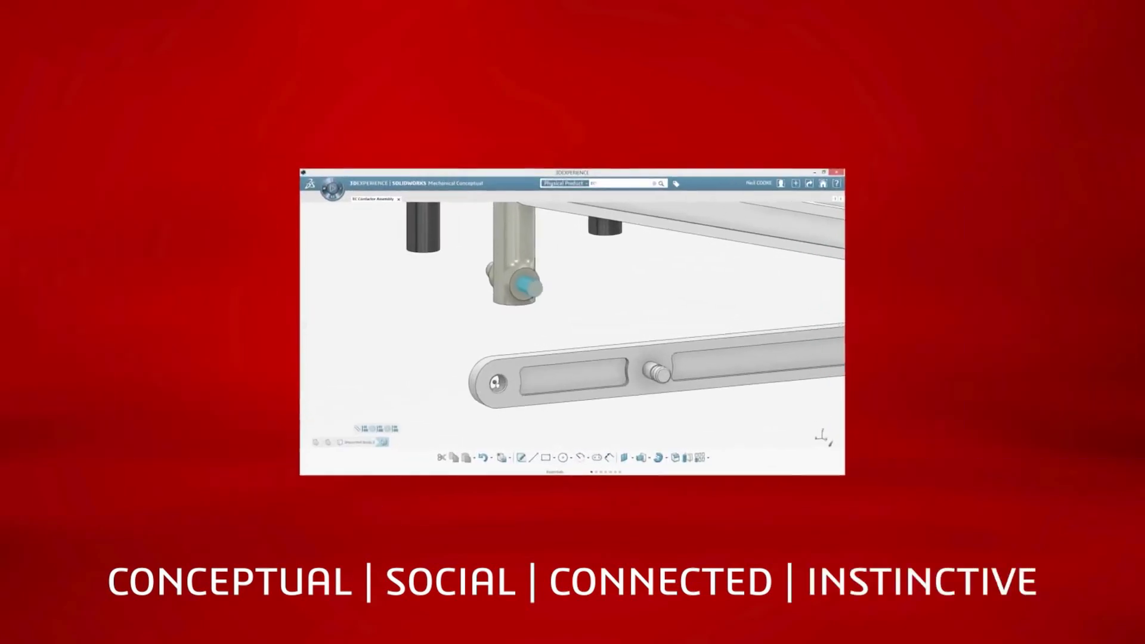
pyautogui.moveTo(518, 381)
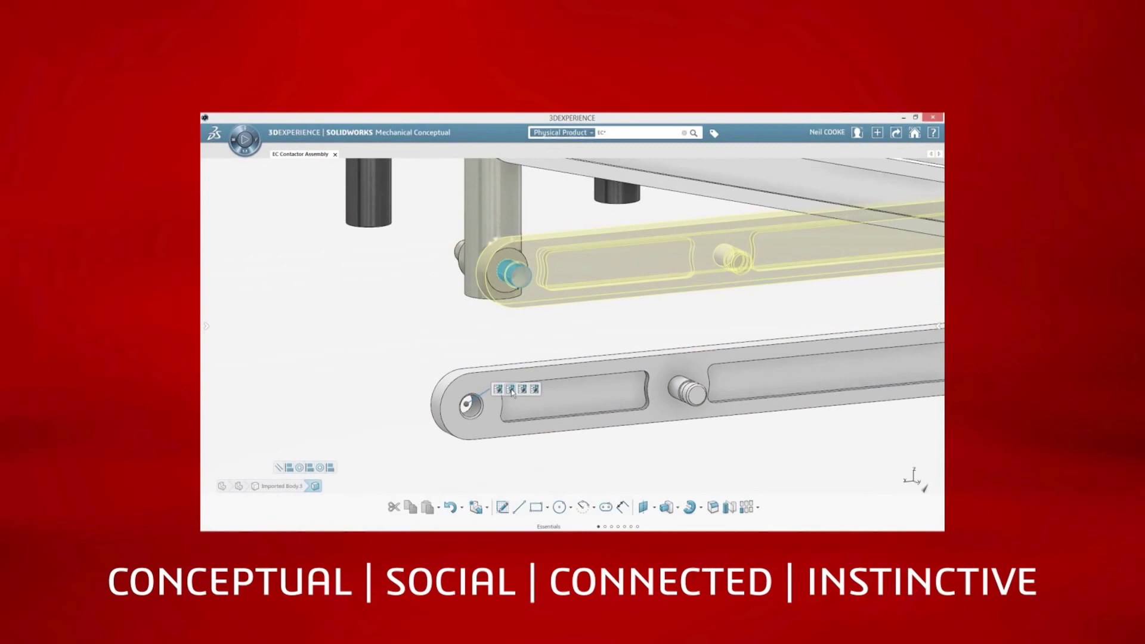
pyautogui.click(511, 389)
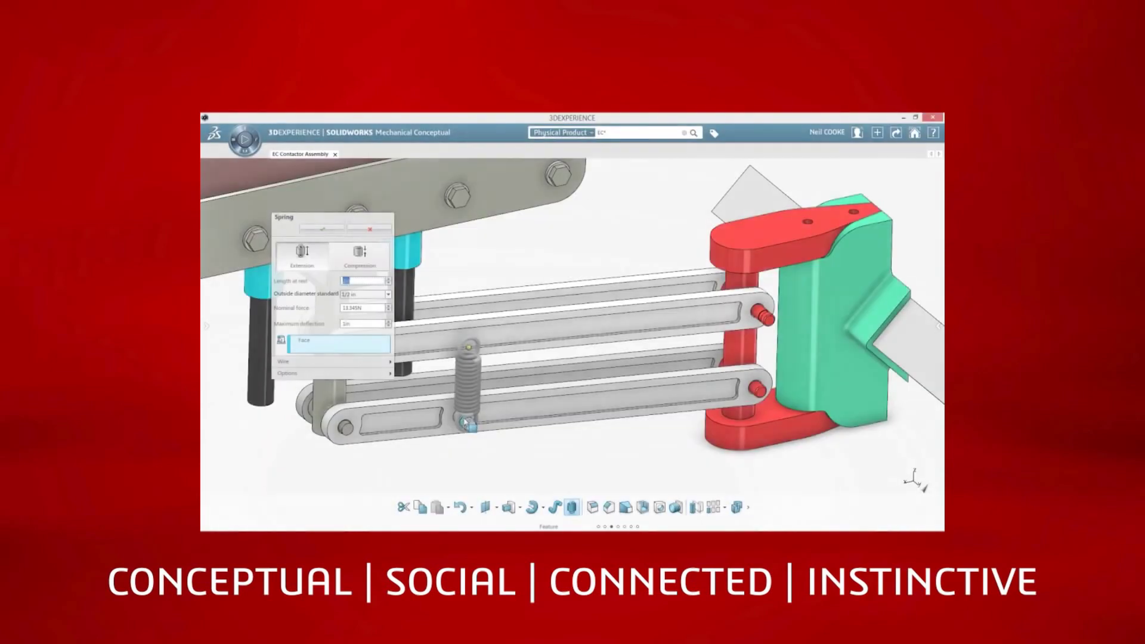